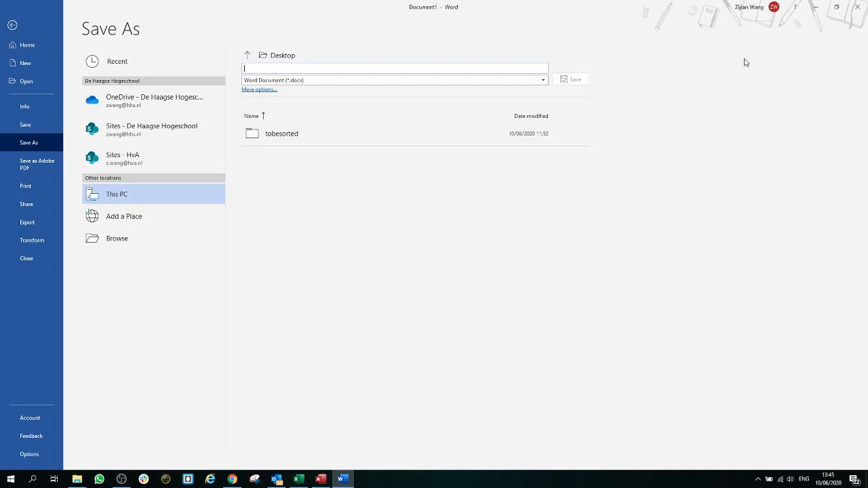
# Step: Save the blank Word document to the Desktop as IBL3 with your surname, first name and student number
pyautogui.write('BL3_Wang, Zij')
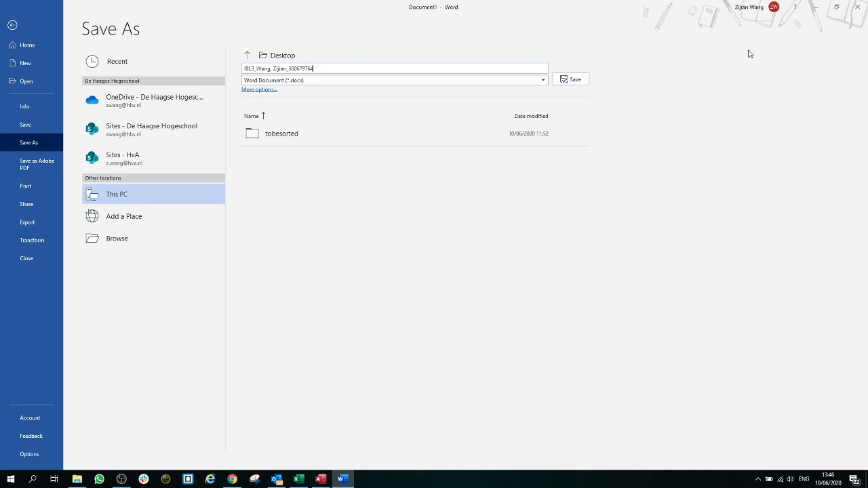
pyautogui.moveTo(345, 71); pyautogui.dragTo(223, 72)
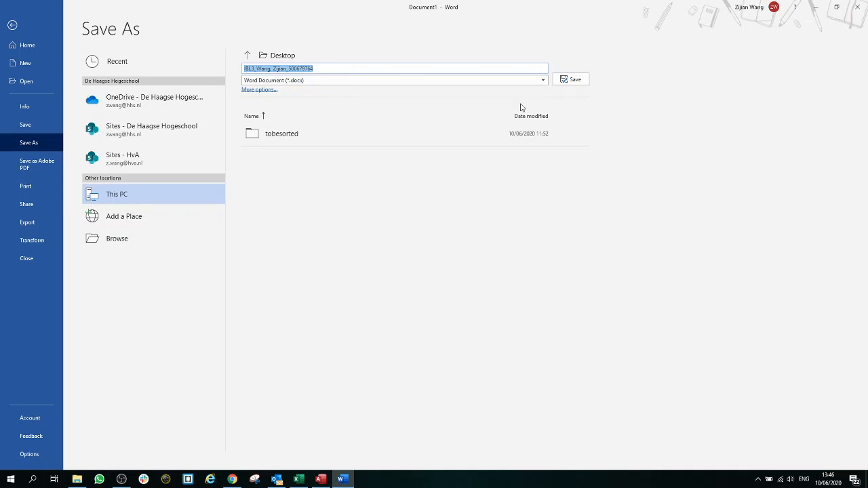
pyautogui.click(575, 81)
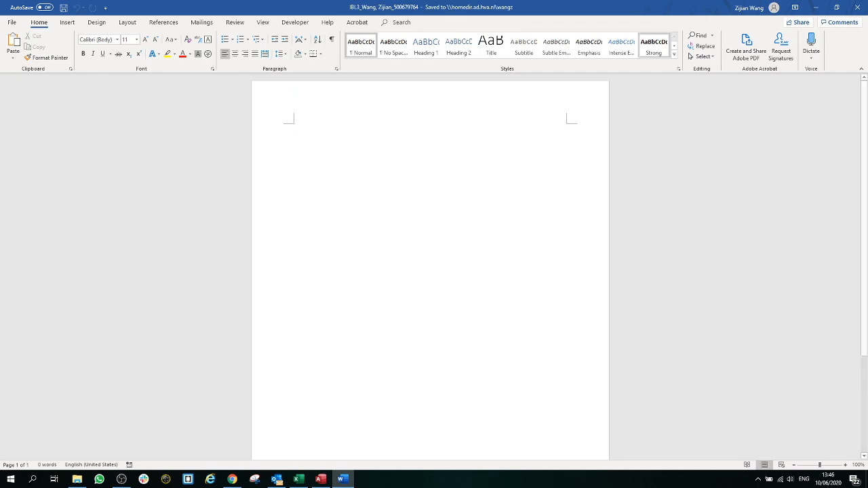
pyautogui.click(816, 7)
pyautogui.click(816, 7)
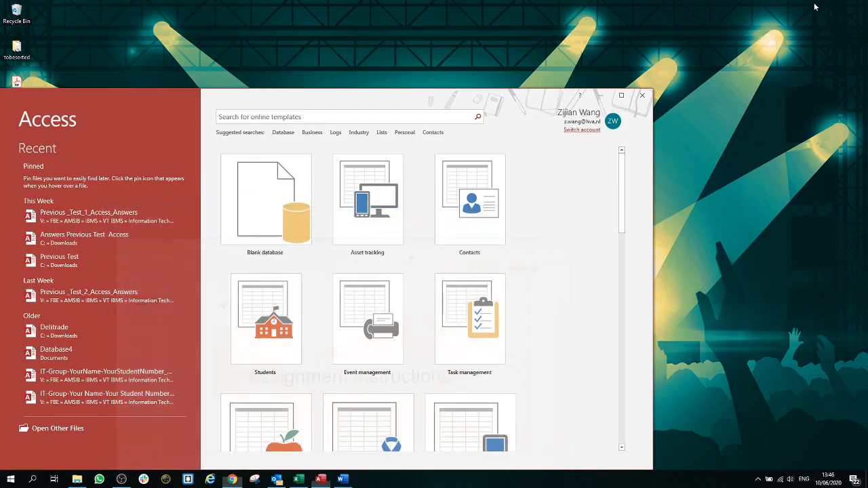
pyautogui.click(601, 94)
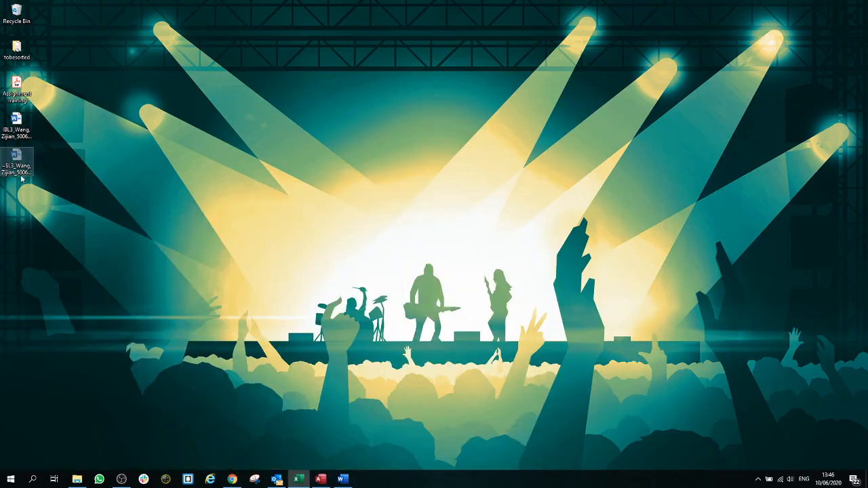
pyautogui.click(20, 130)
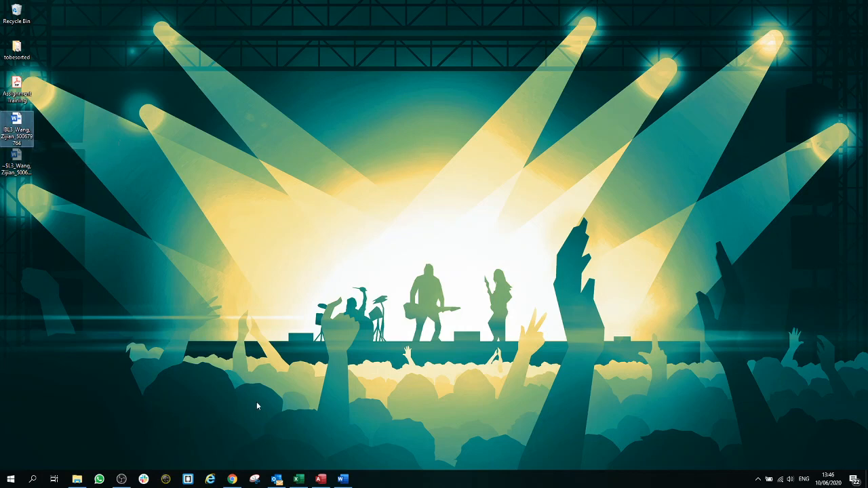
pyautogui.click(303, 484)
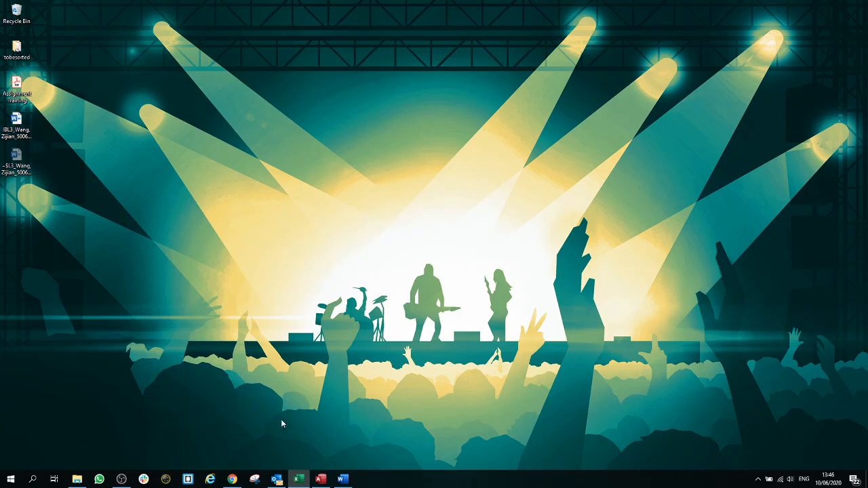
pyautogui.click(342, 479)
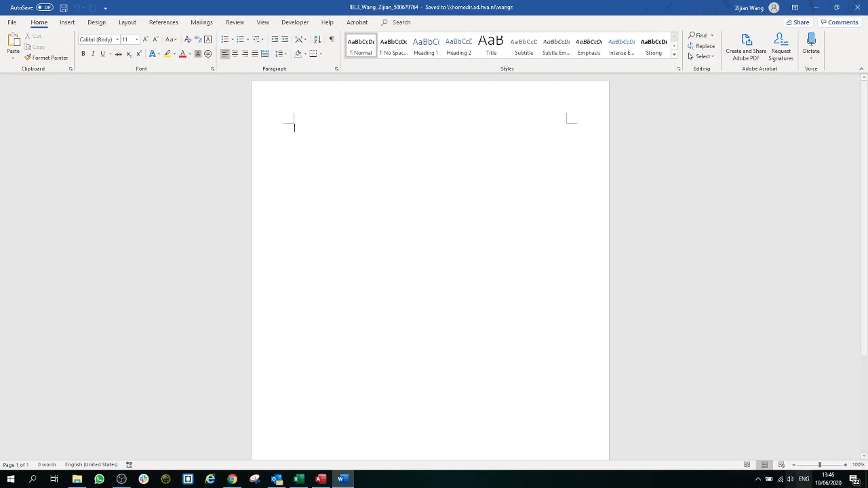
pyautogui.click(827, 465)
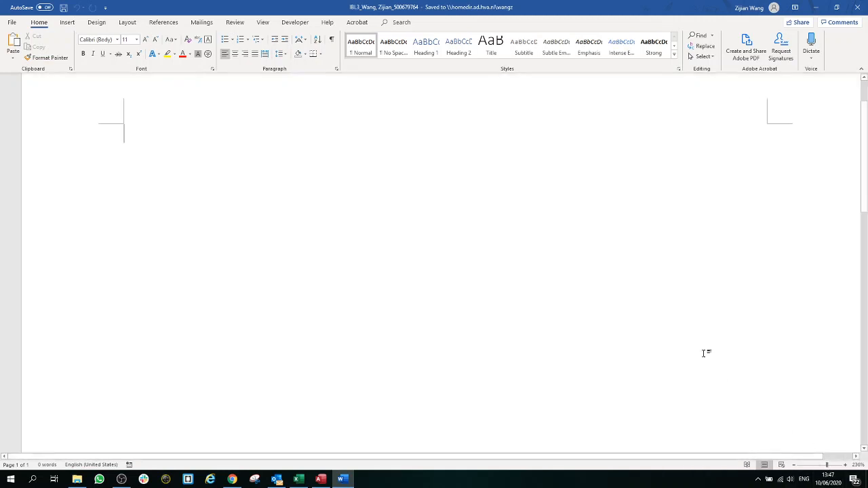
# Step: Type your full name and your student number on the first two lines of the page
pyautogui.scroll(2, 620, 322)
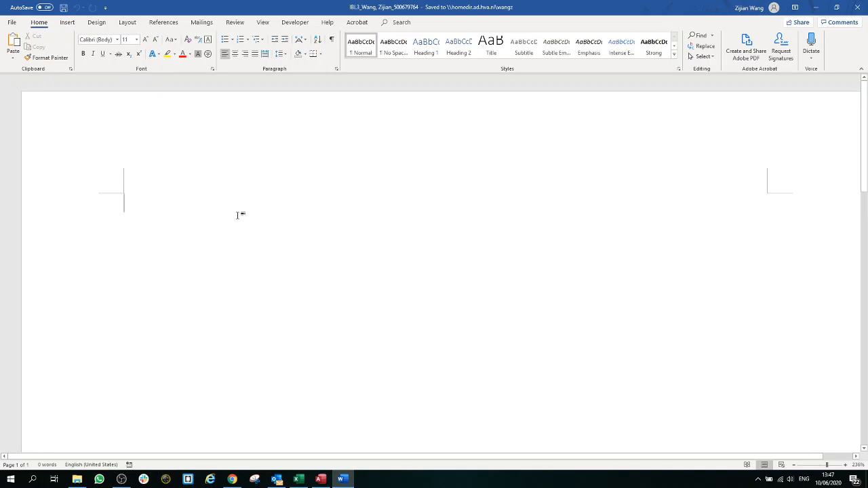
pyautogui.write('Zijian Wang')
pyautogui.press('Return')
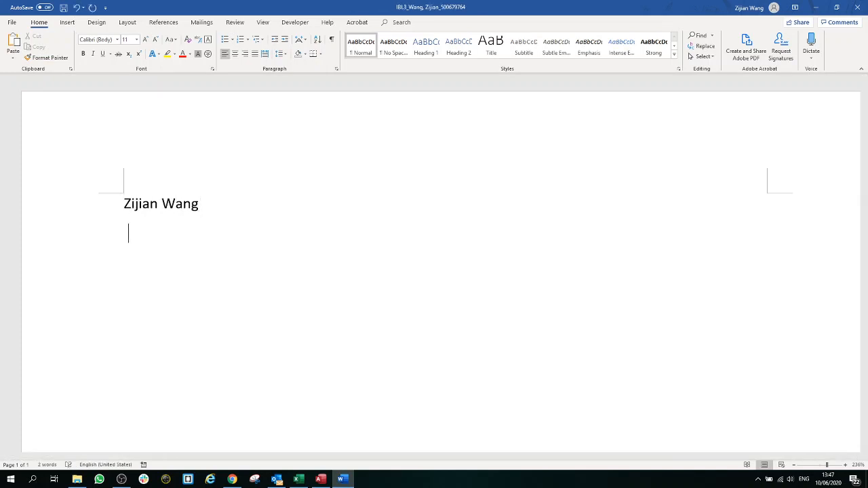
pyautogui.press('Return')
# Step: Add IBL3 as the third line and place the cursor on the empty line below it
pyautogui.write('IBL3')
pyautogui.press('Return')
pyautogui.press('Return')
pyautogui.press('BackSpace')
pyautogui.press('Return')
pyautogui.press('BackSpace')
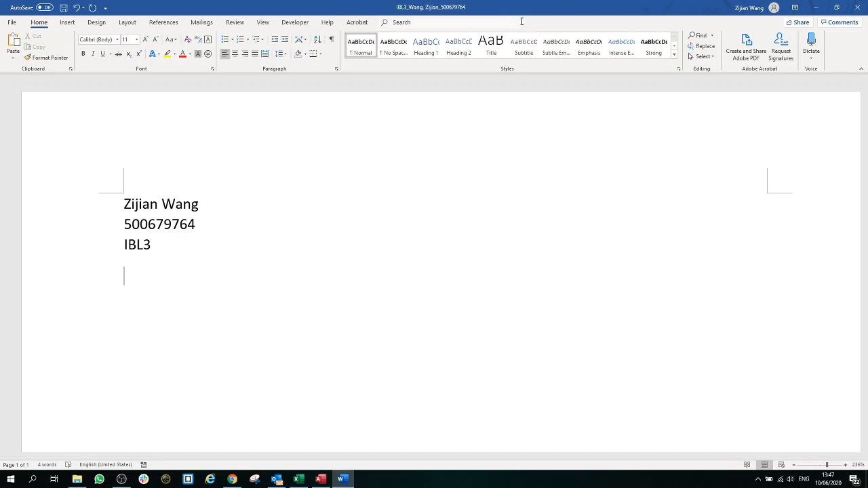
pyautogui.hotkey('alt', 'Tab')
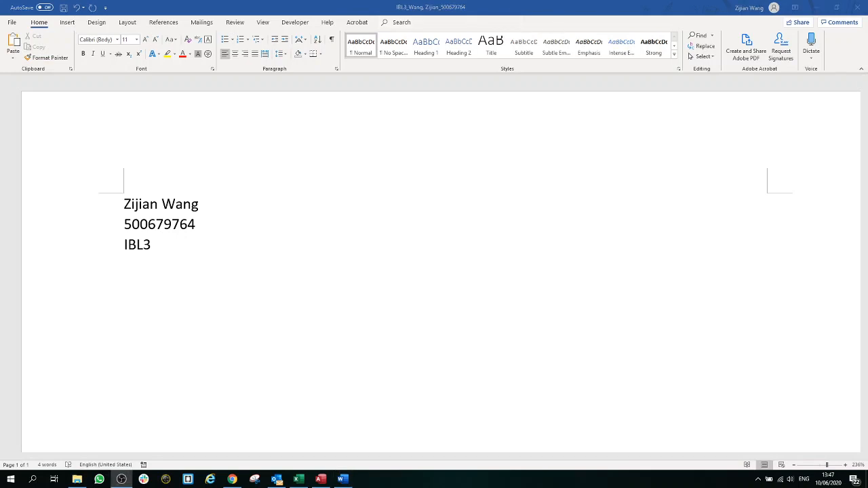
pyautogui.click(296, 280)
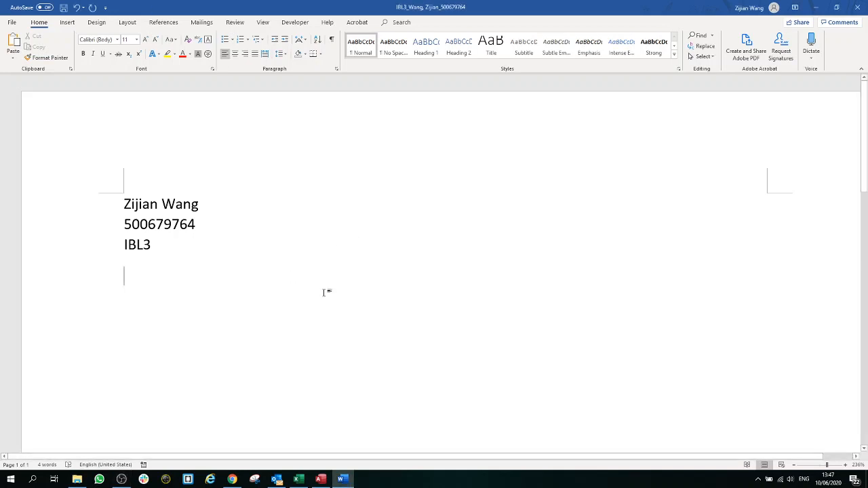
# Step: Type the numbered item '1. Company description', correcting 'decription' to 'description'
pyautogui.press('Return')
pyautogui.write('1. ')
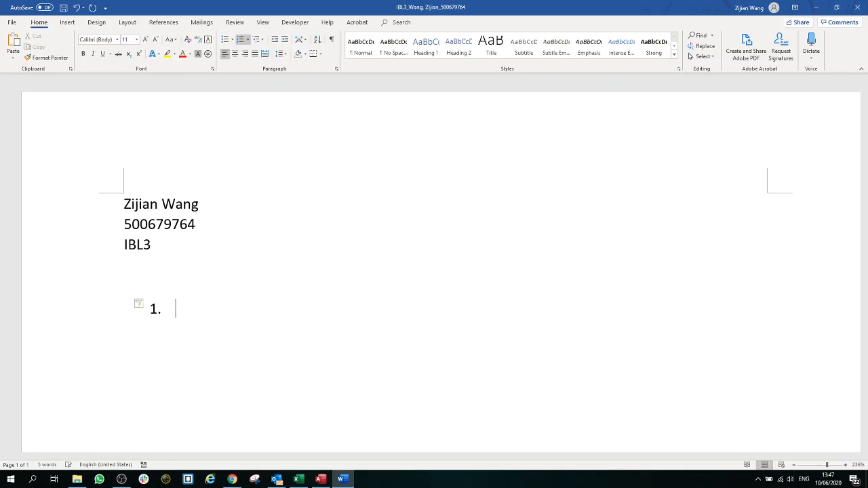
pyautogui.write('COmp')
pyautogui.press('BackSpace')
pyautogui.press('BackSpace')
pyautogui.press('BackSpace')
pyautogui.write('ompany decri[')
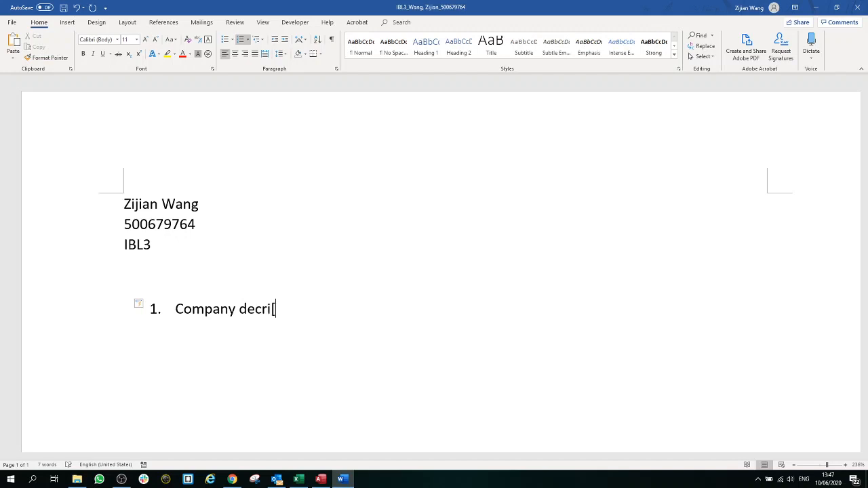
pyautogui.press('BackSpace')
pyautogui.write('rip')
pyautogui.press('BackSpace')
pyautogui.press('BackSpace')
pyautogui.press('BackSpace')
pyautogui.write('iption')
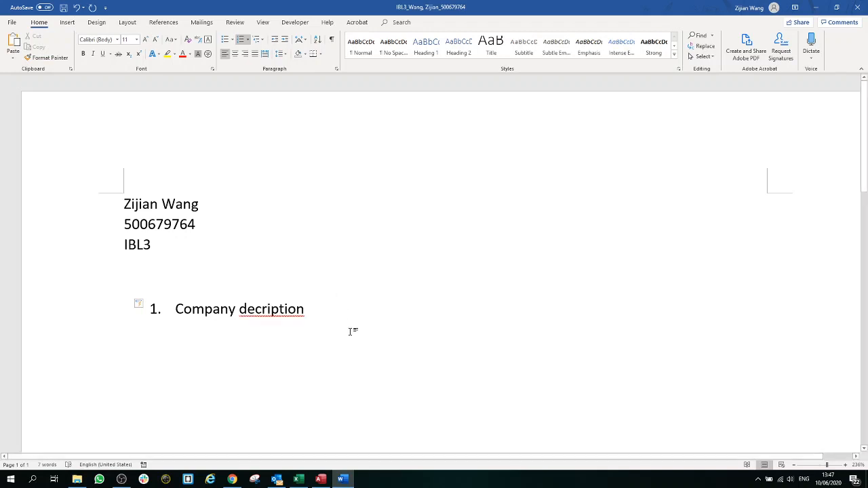
pyautogui.rightClick(280, 312)
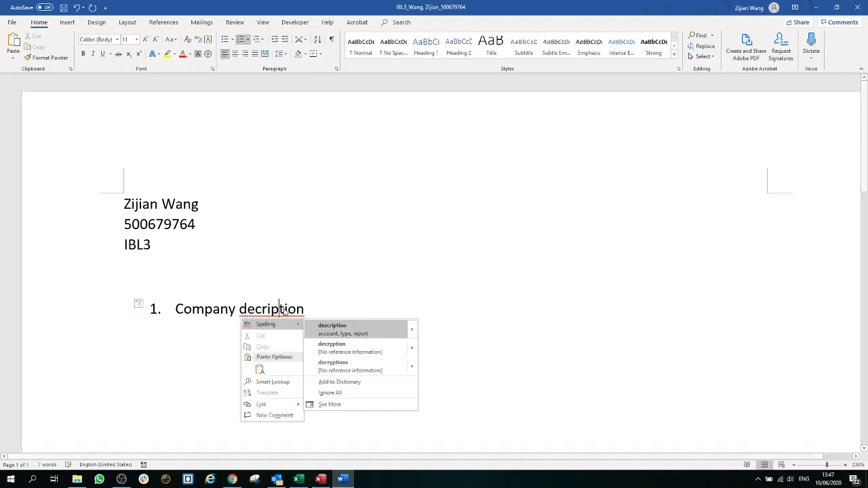
pyautogui.click(342, 332)
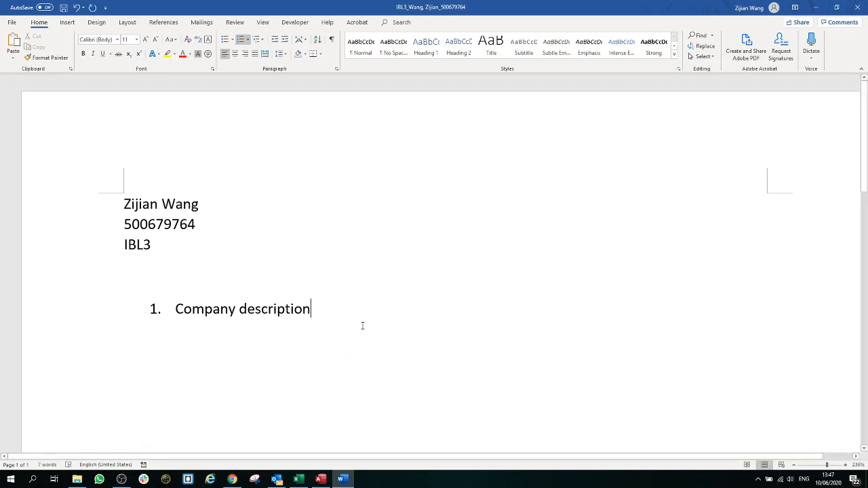
# Step: Add an unnumbered blank line beneath Company description
pyautogui.press('Return')
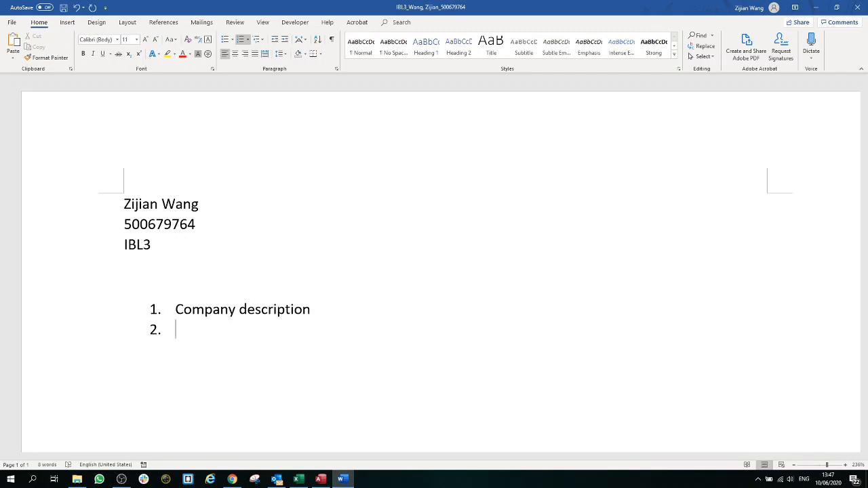
pyautogui.press('BackSpace')
pyautogui.click(322, 311)
pyautogui.click(278, 331)
# Step: Type 'What about....' and turn it into a dash bullet
pyautogui.write('what about')
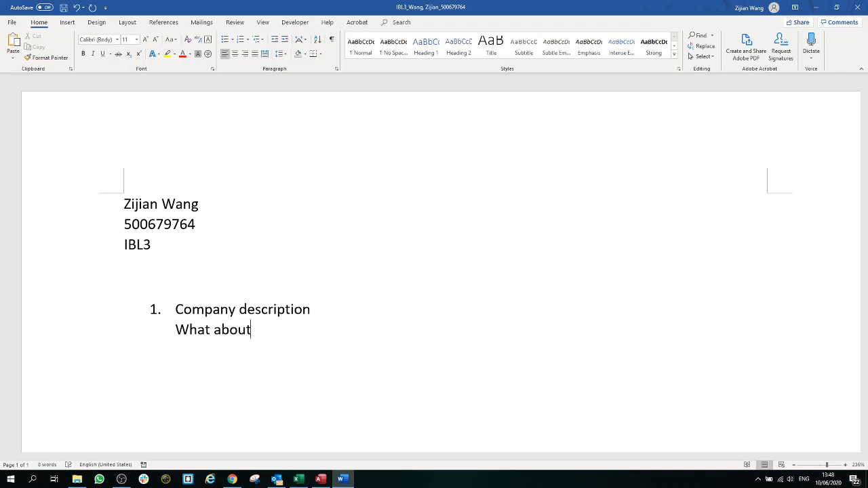
pyautogui.press('BackSpace')
pyautogui.write('....')
pyautogui.click(310, 309)
pyautogui.click(175, 330)
pyautogui.write('-')
pyautogui.press('Right')
pyautogui.press('Right')
pyautogui.press('Right')
pyautogui.press('Right')
pyautogui.press('Right')
pyautogui.press('Right')
pyautogui.press('Right')
pyautogui.press('Right')
pyautogui.press('Right')
pyautogui.press('Right')
pyautogui.press('Right')
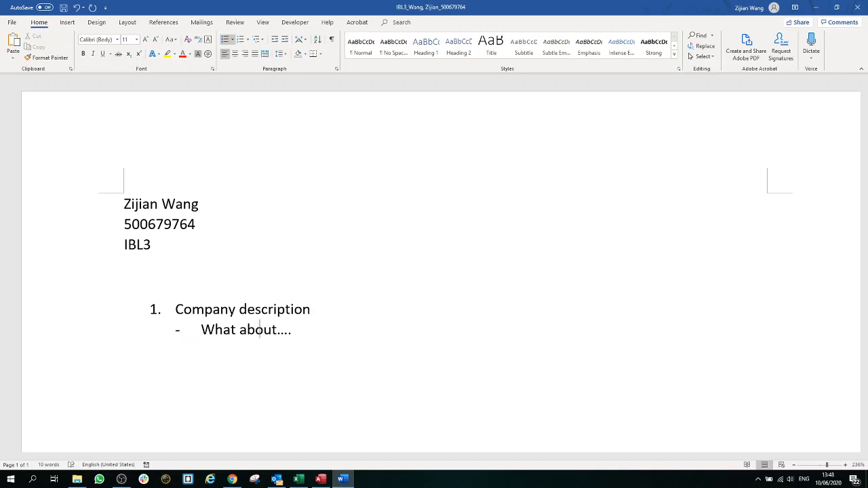
pyautogui.press('Right')
pyautogui.press('Right')
pyautogui.press('Right')
pyautogui.press('Right')
# Step: Add a second dash bullet 'Structure and your function', then an unbulleted empty line
pyautogui.press('Return')
pyautogui.write('structure')
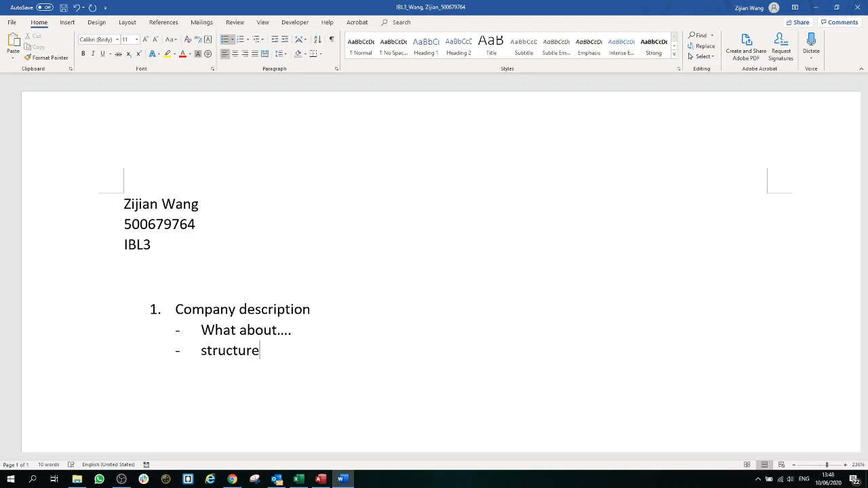
pyautogui.press('BackSpace')
pyautogui.write('e and ')
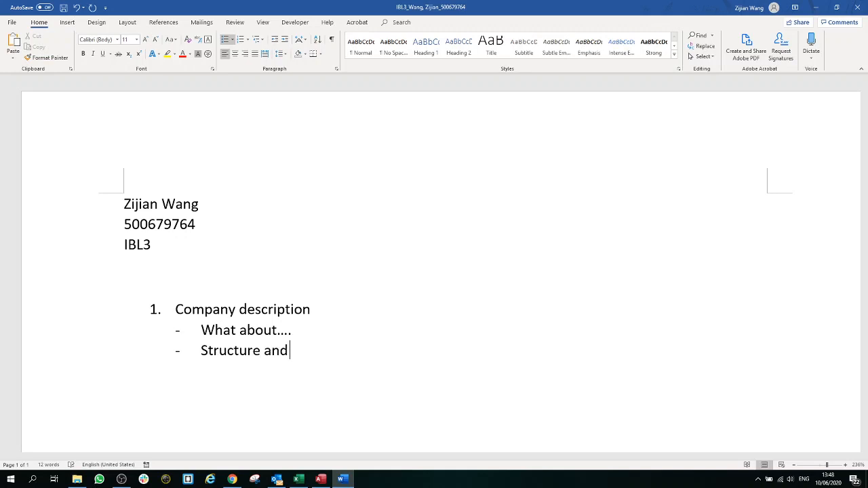
pyautogui.write('your function')
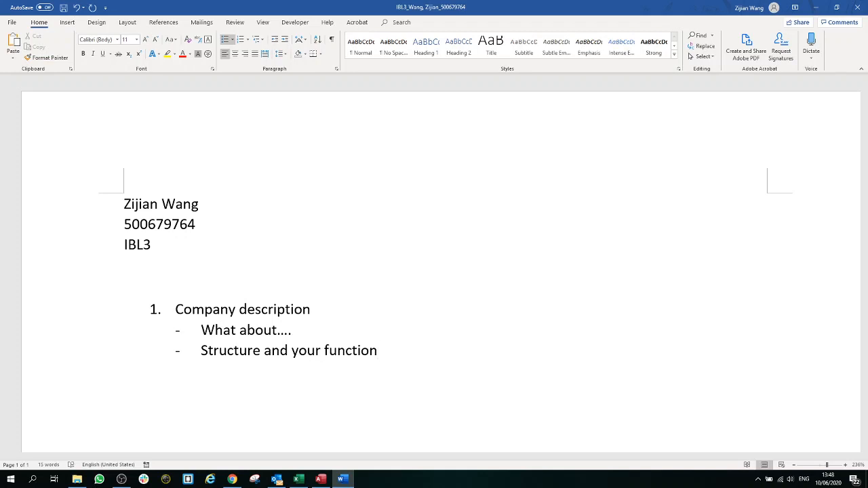
pyautogui.press('Return')
pyautogui.press('BackSpace')
pyautogui.press('BackSpace')
pyautogui.press('BackSpace')
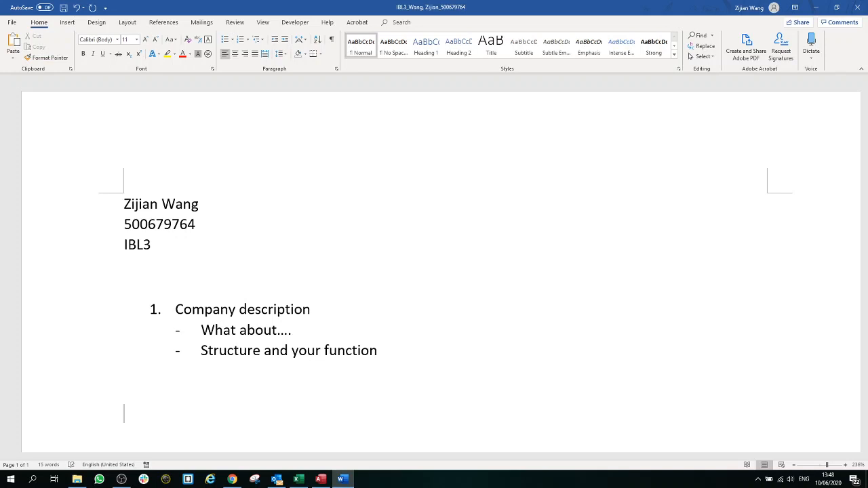
pyautogui.scroll(-3, 105, 356)
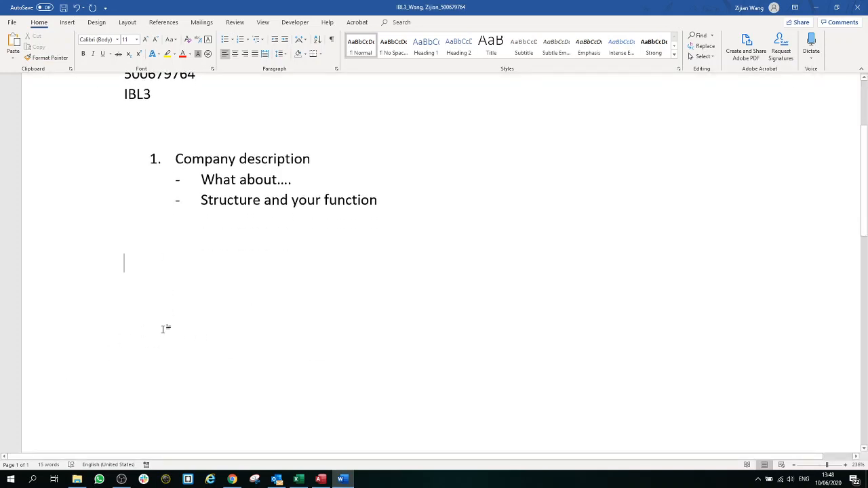
# Step: Start another numbered outline item, renumbered '4.', and minimise the Word window
pyautogui.scroll(-1, 165, 329)
pyautogui.write('2.')
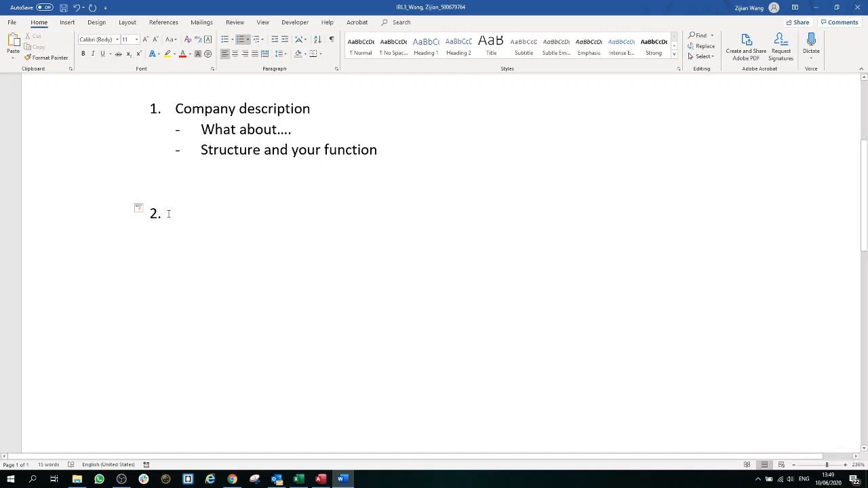
pyautogui.moveTo(153, 215); pyautogui.dragTo(165, 219)
pyautogui.click(77, 8)
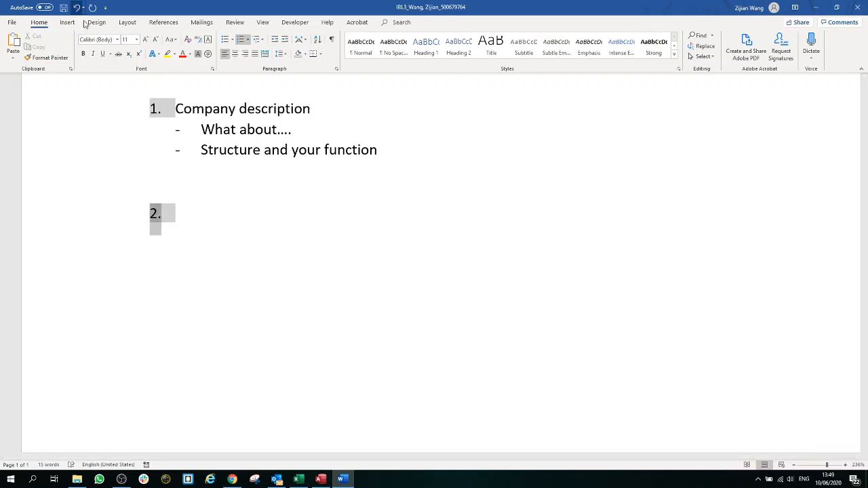
pyautogui.click(180, 215)
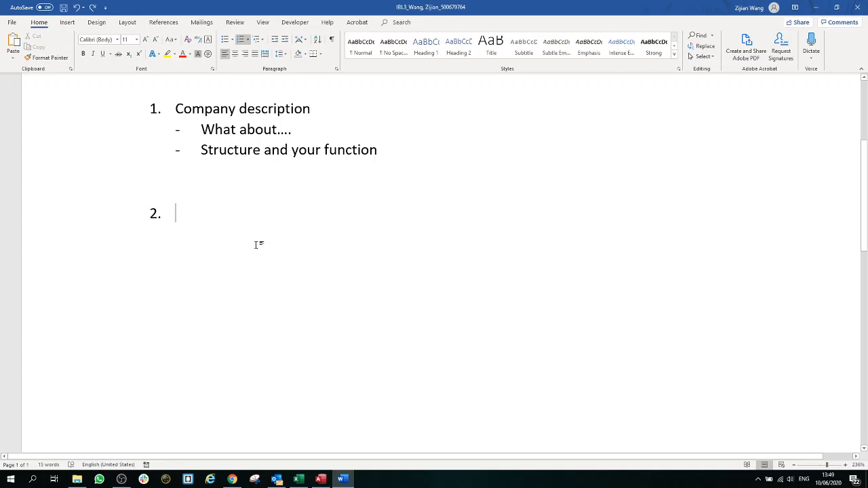
pyautogui.press('BackSpace')
pyautogui.press('BackSpace')
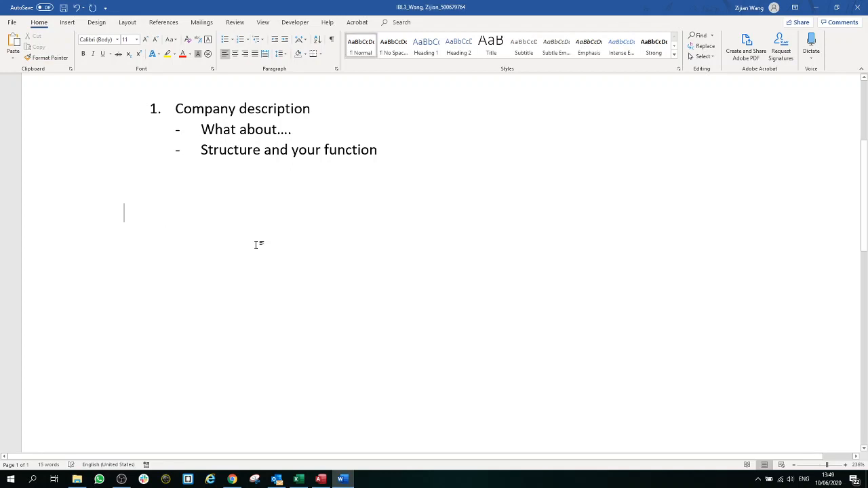
pyautogui.write('4.')
pyautogui.click(816, 8)
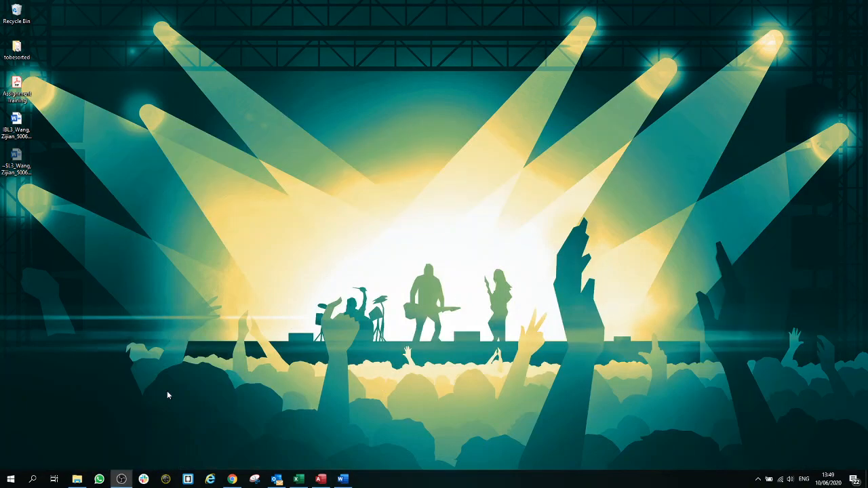
# Step: Switch to the blank Excel workbook Book1 from the taskbar
pyautogui.click(299, 481)
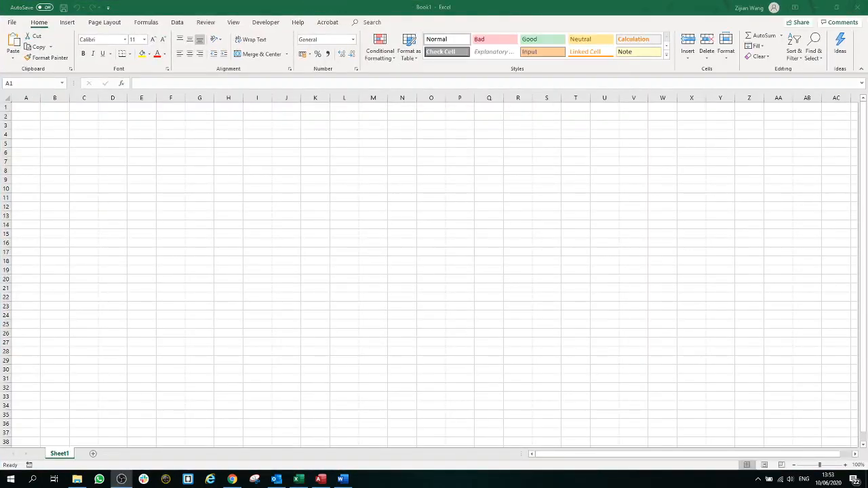
# Step: Zoom the Sheet1 view to about 250%
pyautogui.click(831, 465)
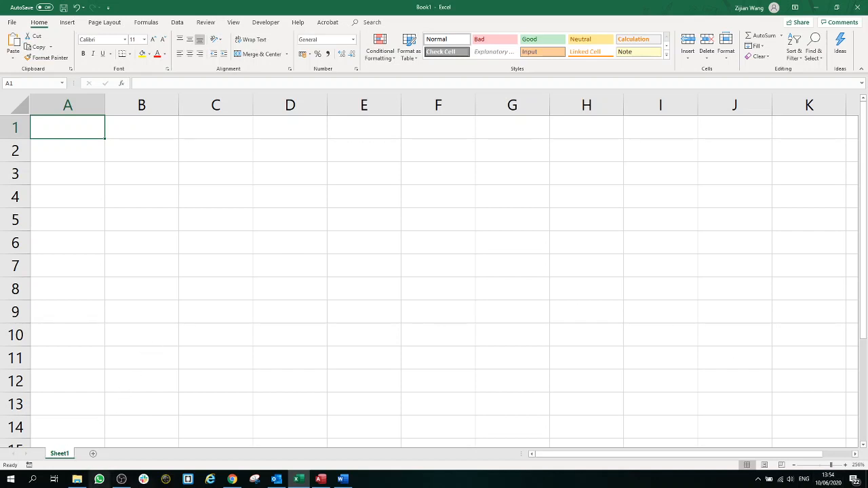
# Step: Rename Sheet1 to 'About Me'
pyautogui.doubleClick(61, 455)
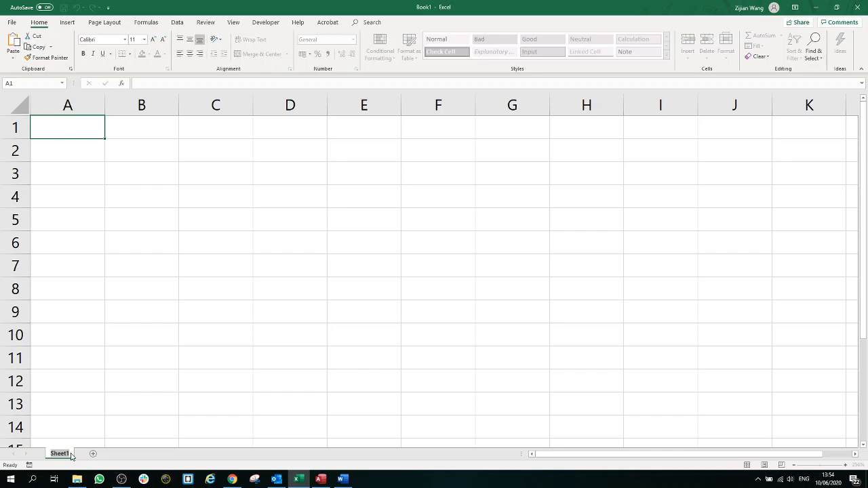
pyautogui.write('About Me')
pyautogui.press('Return')
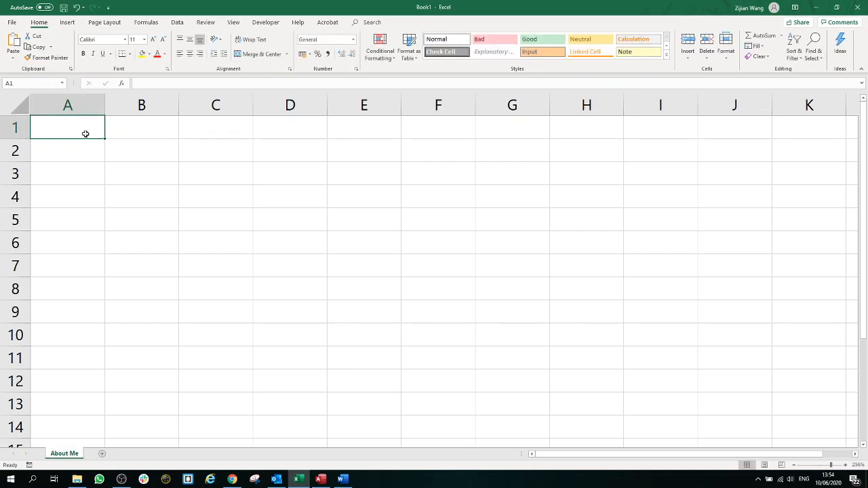
# Step: Enter your name, student number and IBL3 in A1:A3, autofit column A, and add Sheet2
pyautogui.write('Zijian Wang')
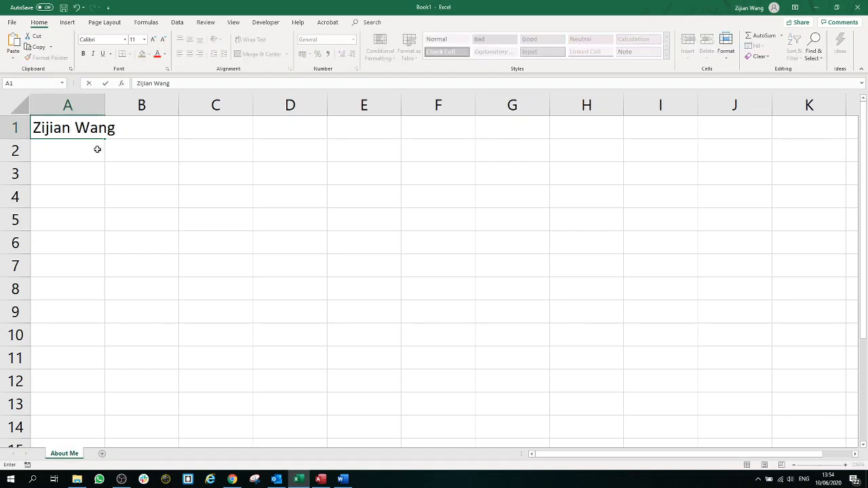
pyautogui.click(92, 153)
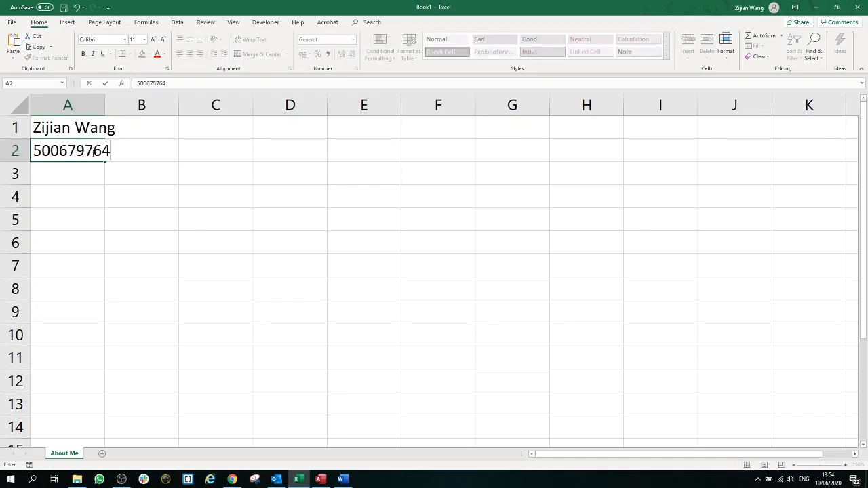
pyautogui.click(93, 172)
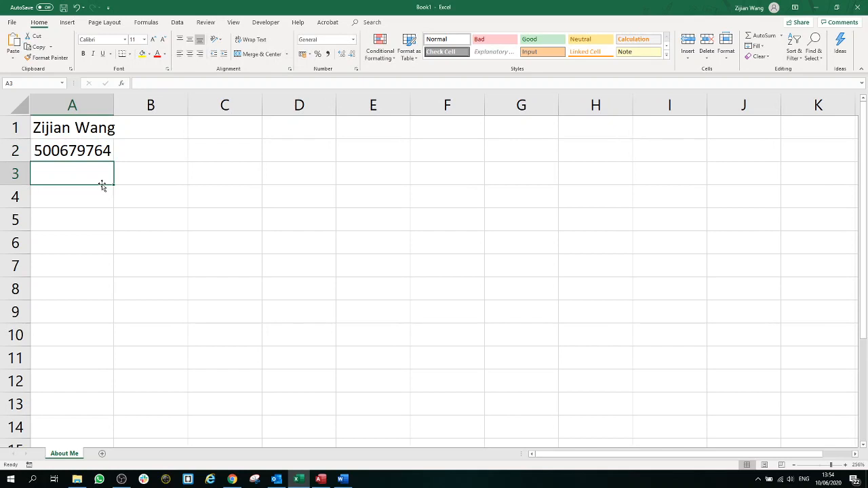
pyautogui.write('IBL3')
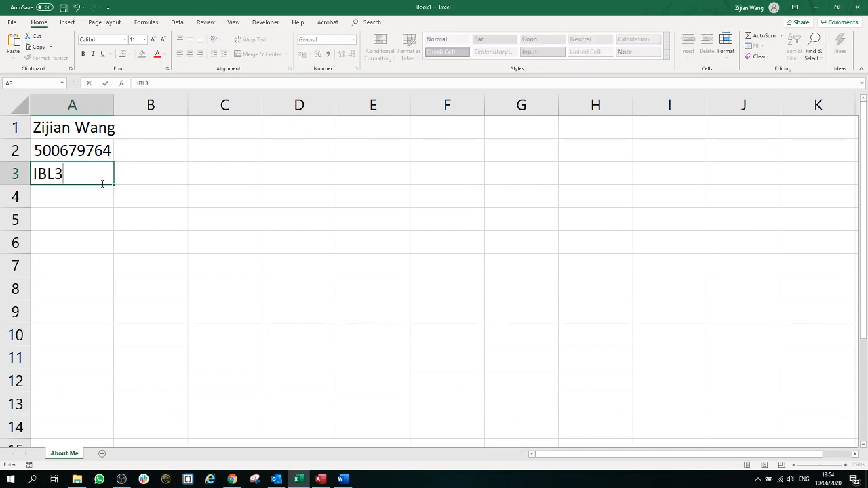
pyautogui.click(129, 217)
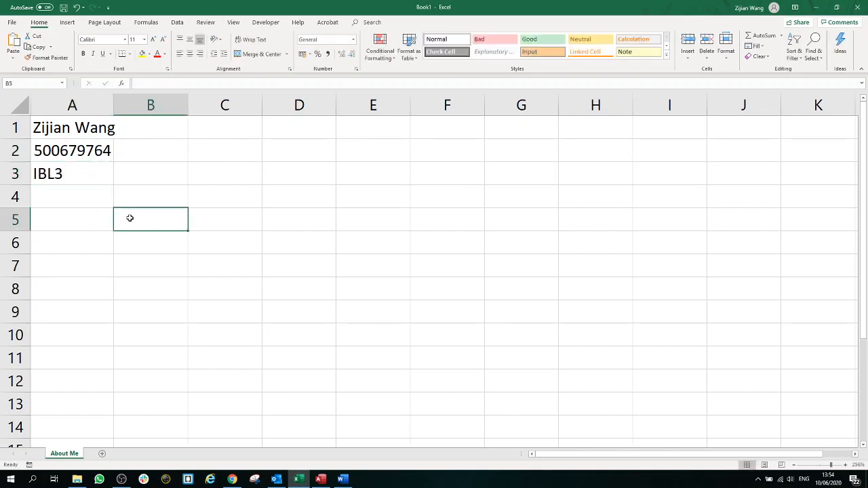
pyautogui.doubleClick(113, 110)
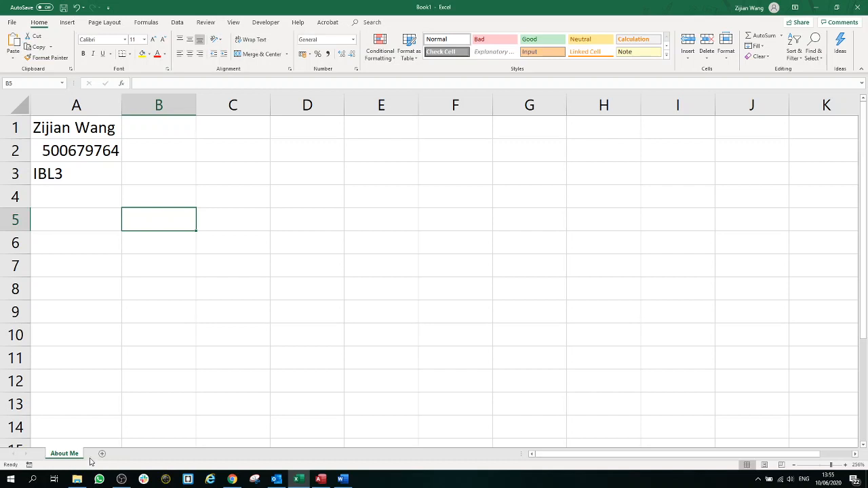
pyautogui.click(101, 453)
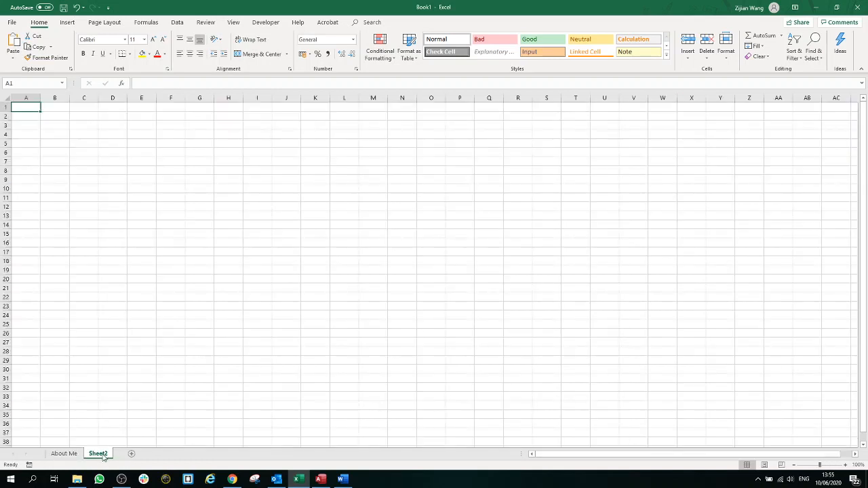
# Step: Rename Sheet2 to 'HR Administration', zoom to about 220% and select cell B2
pyautogui.doubleClick(98, 453)
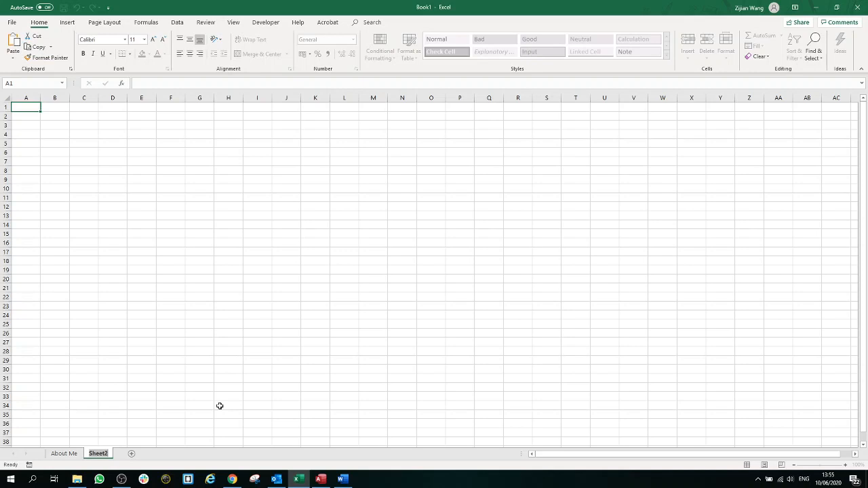
pyautogui.write('HR Administration')
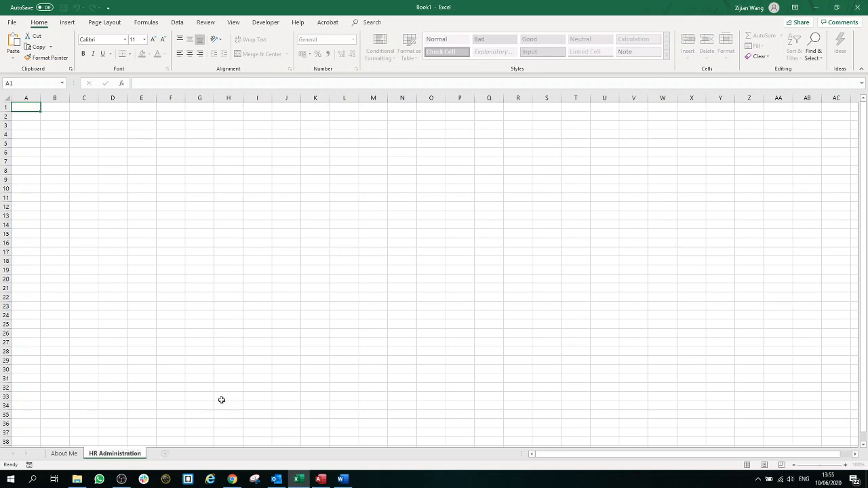
pyautogui.click(222, 397)
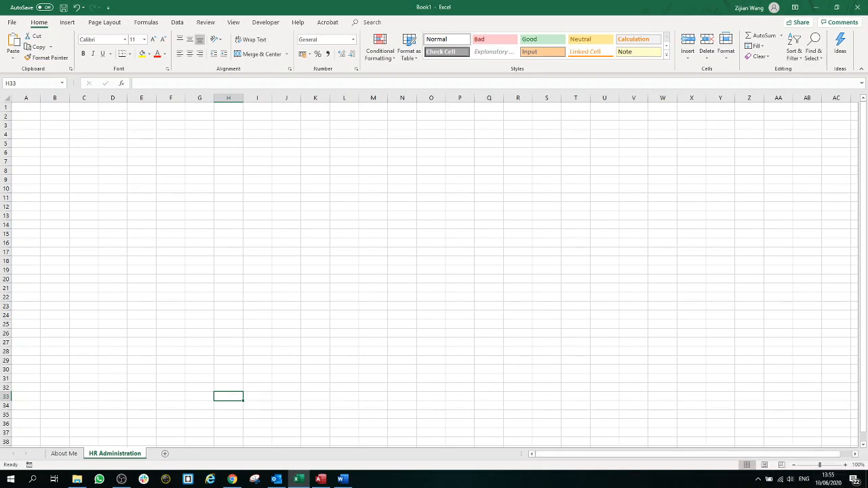
pyautogui.click(829, 466)
pyautogui.scroll(6, 344, 287)
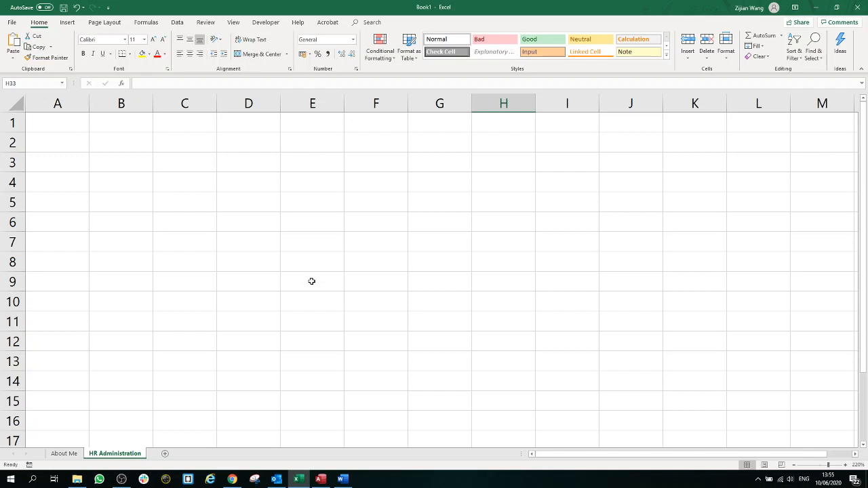
pyautogui.click(99, 142)
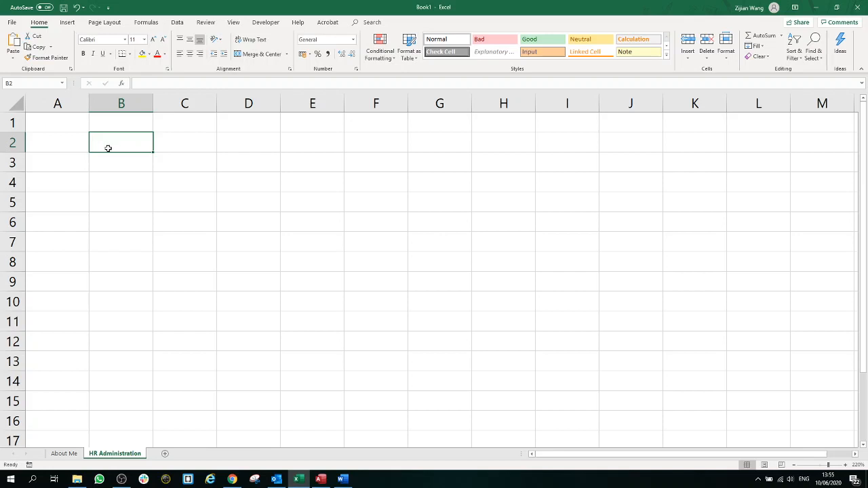
# Step: Toggle the Word window from the taskbar and return to the HR Administration sheet
pyautogui.click(347, 484)
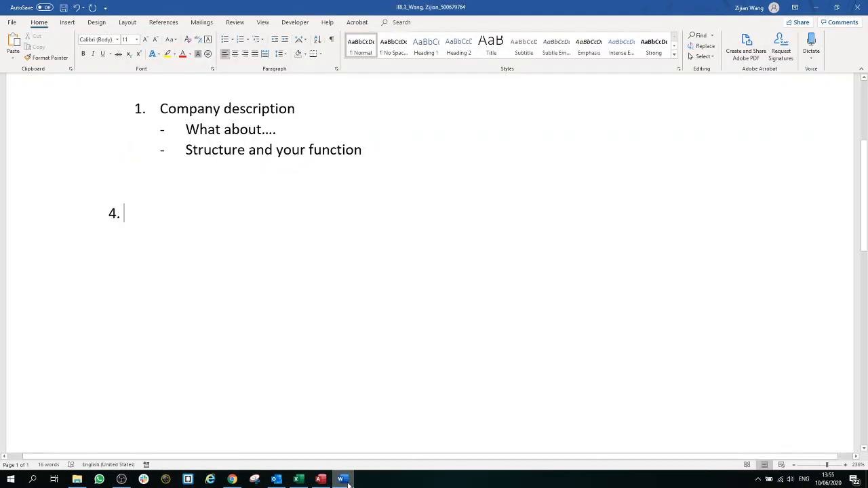
pyautogui.click(347, 483)
pyautogui.click(348, 483)
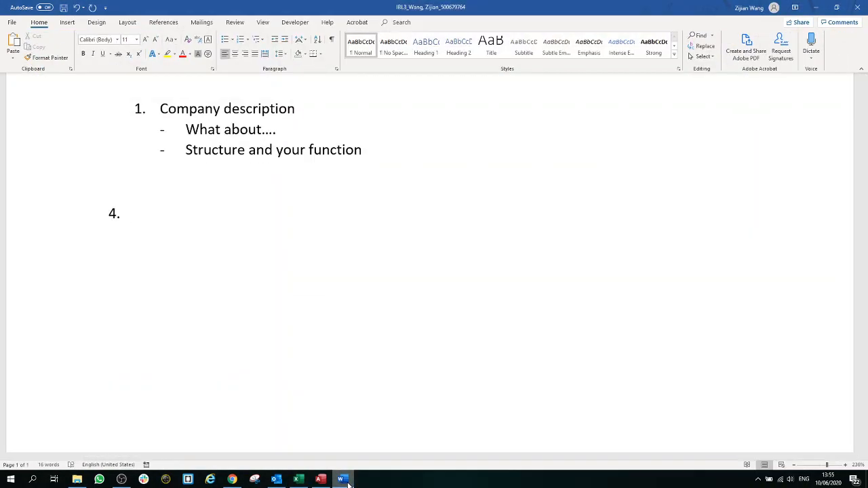
pyautogui.click(347, 484)
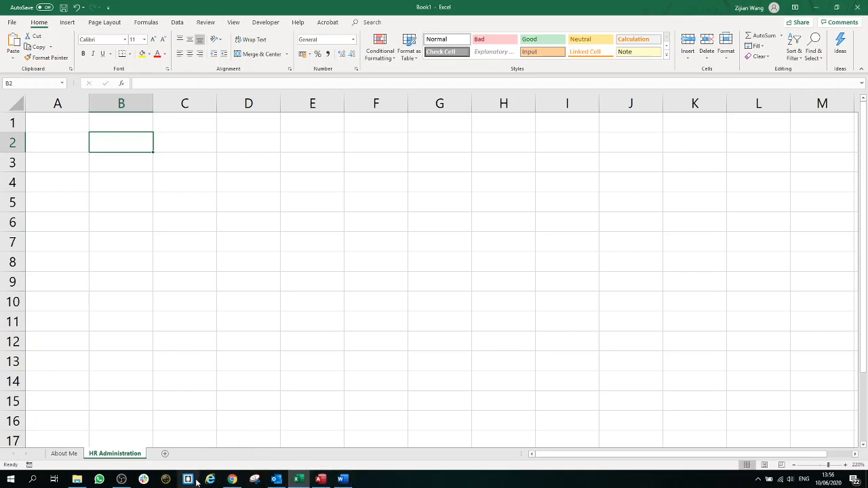
pyautogui.click(342, 479)
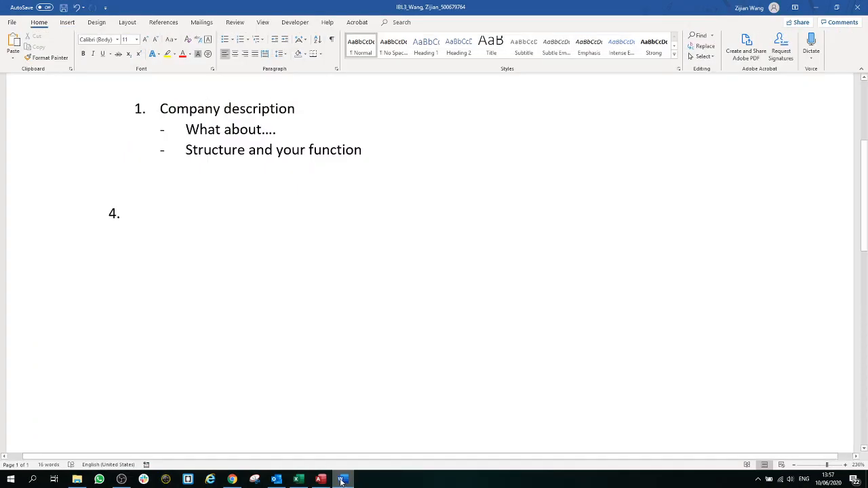
pyautogui.click(342, 481)
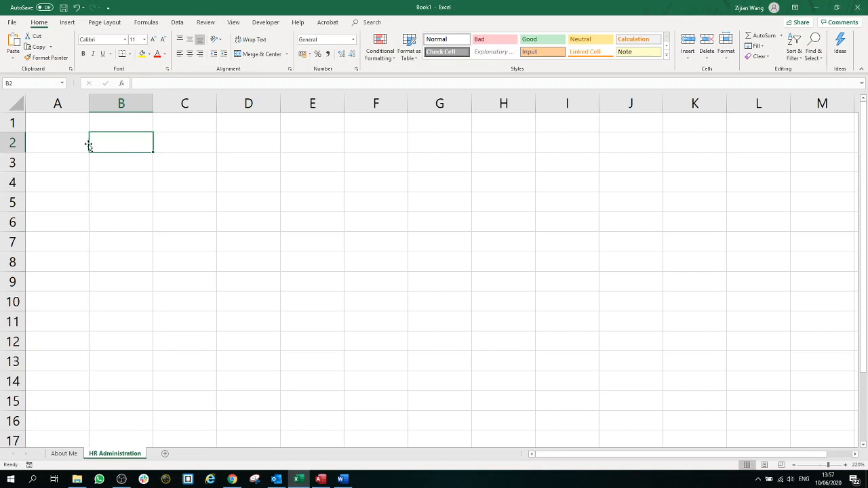
pyautogui.click(74, 127)
pyautogui.click(116, 129)
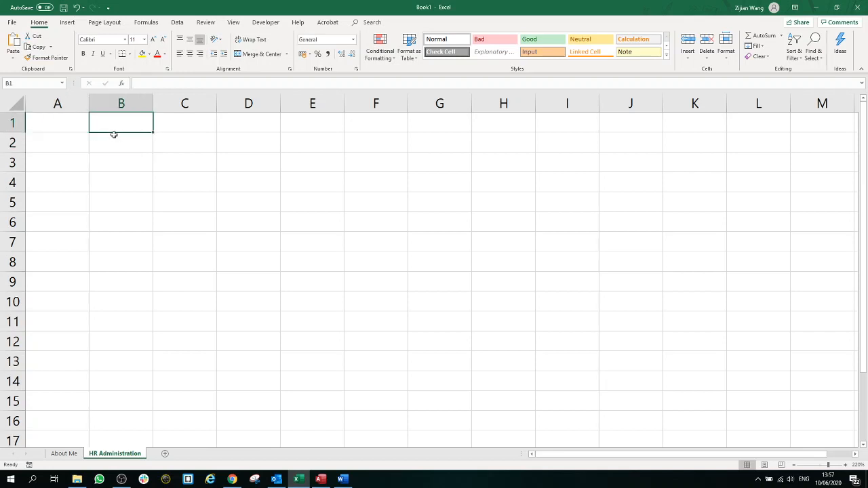
pyautogui.click(113, 144)
pyautogui.click(76, 128)
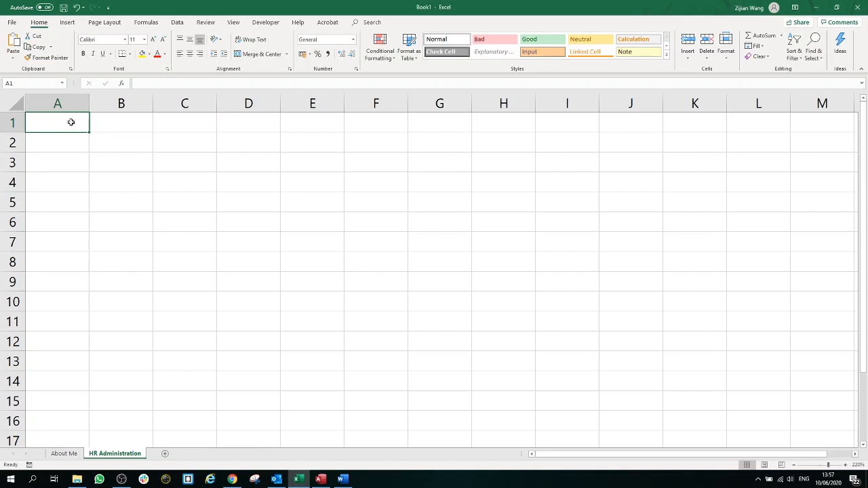
pyautogui.moveTo(86, 128); pyautogui.dragTo(434, 287)
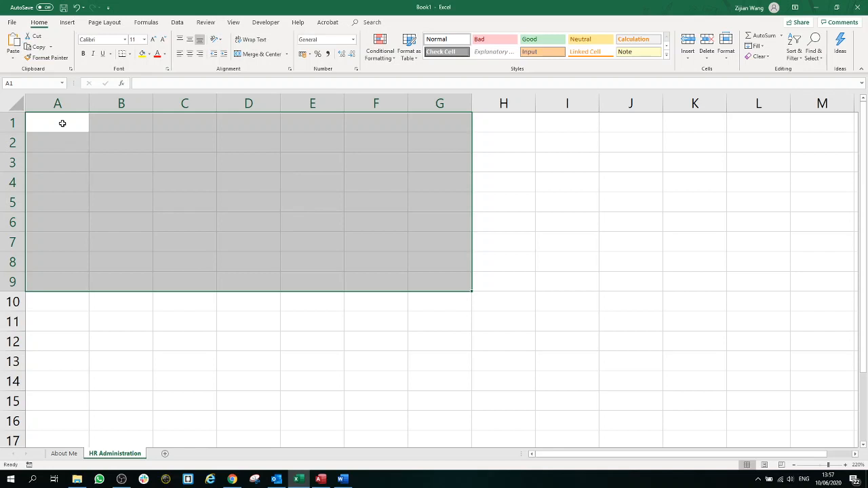
pyautogui.click(306, 203)
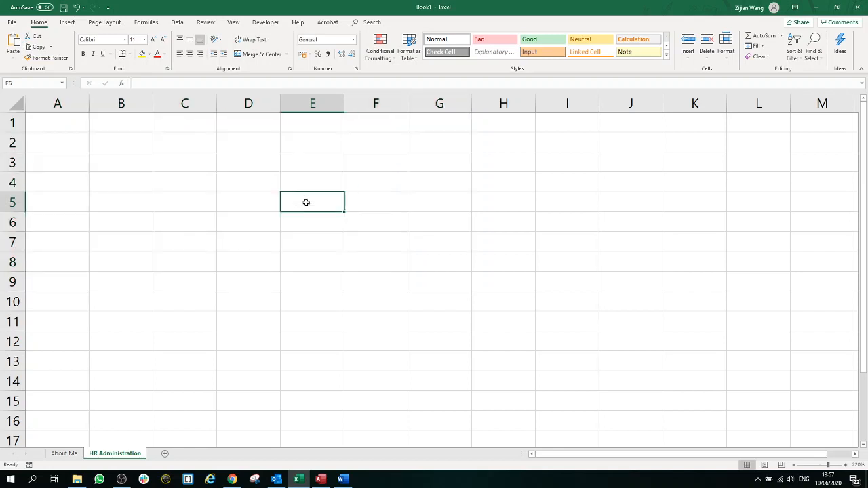
pyautogui.click(43, 124)
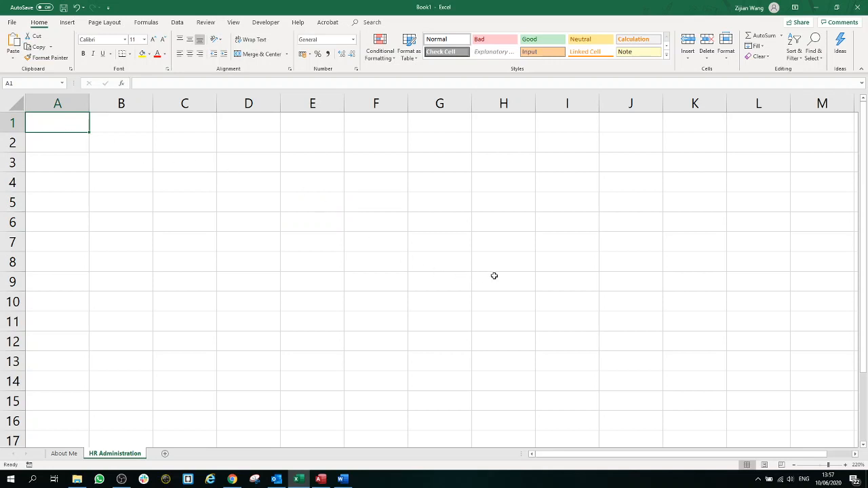
# Step: Make A1 read 'Employee No.' and autofit column A to the heading
pyautogui.write('Emp')
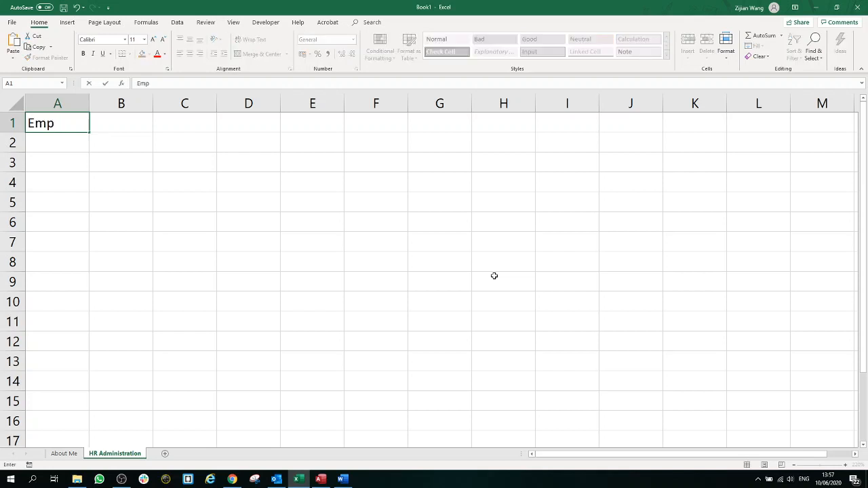
pyautogui.write('loyees')
pyautogui.press('BackSpace')
pyautogui.write('No.')
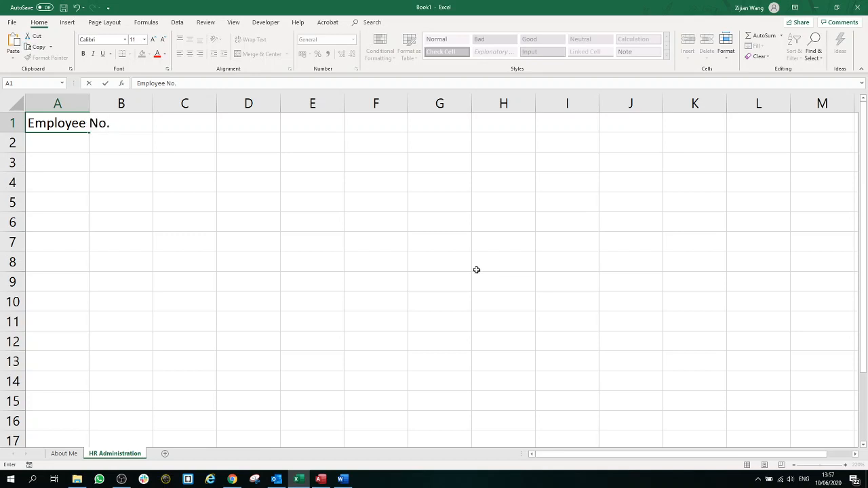
pyautogui.click(235, 206)
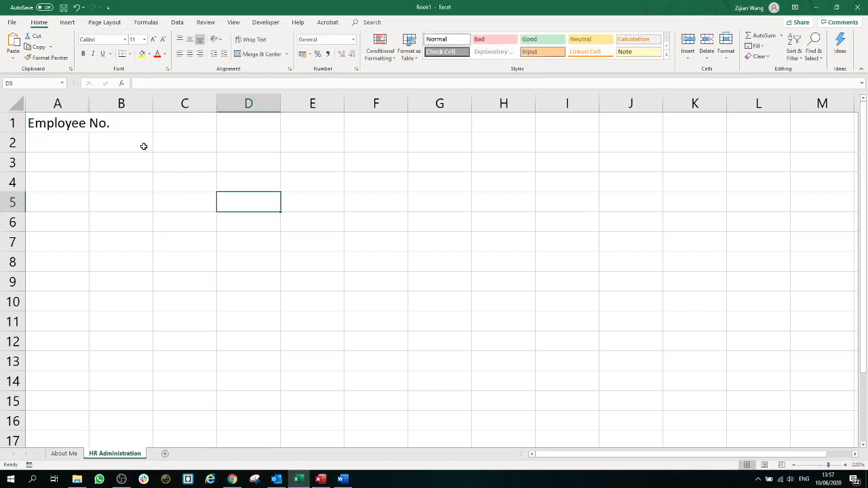
pyautogui.doubleClick(89, 103)
# Step: Enter the headers Name in B1 and Gender in C1, dismissing the sign-in popup
pyautogui.click(150, 127)
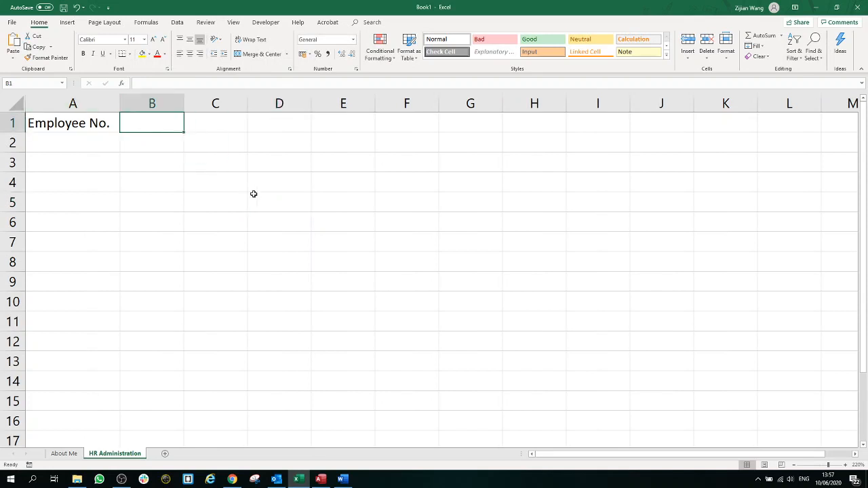
pyautogui.write('Name')
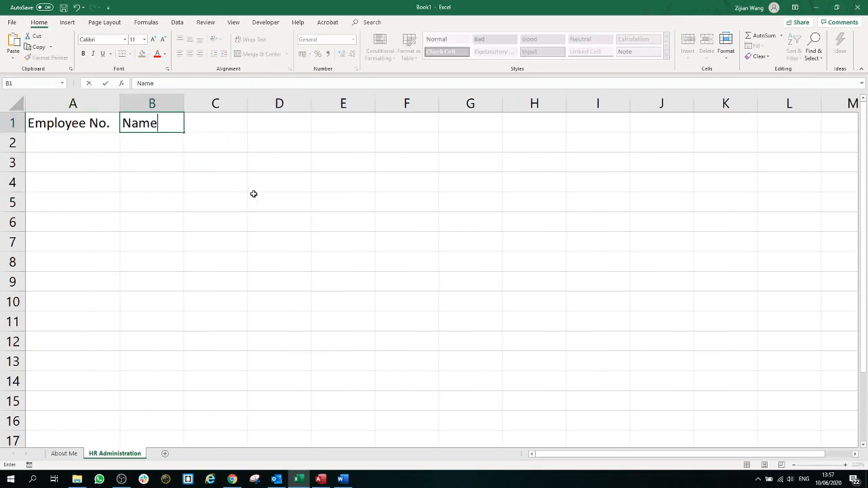
pyautogui.click(224, 131)
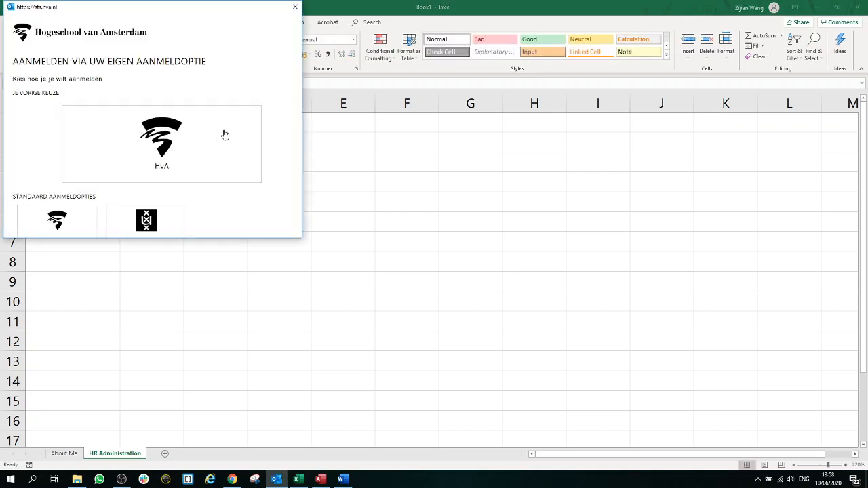
pyautogui.click(296, 7)
pyautogui.click(217, 124)
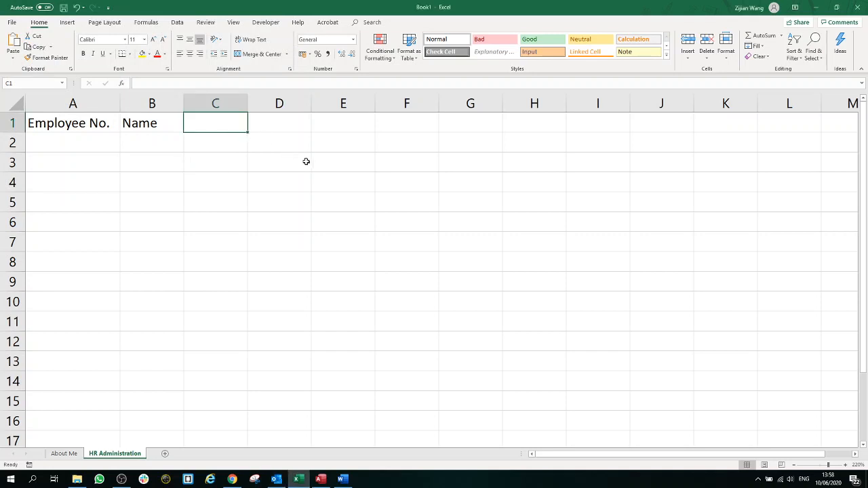
pyautogui.write('Gender')
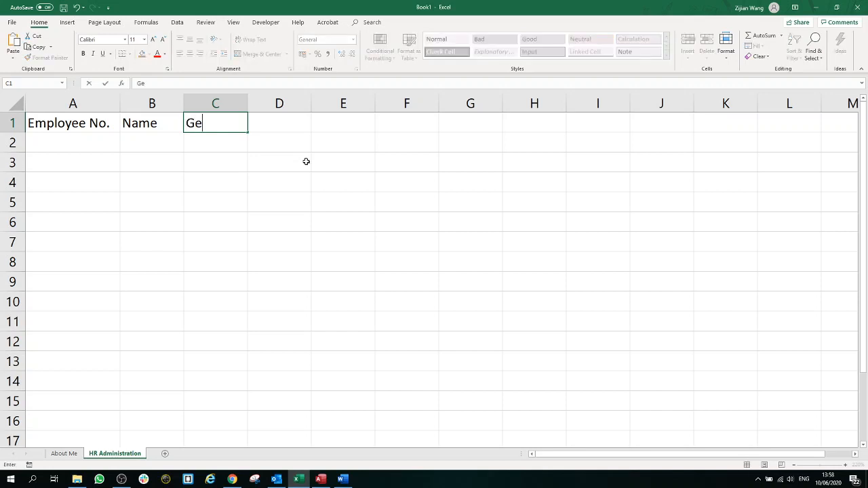
pyautogui.click(293, 123)
# Step: Enter Salary, City and Nationality in D1:F1 and autofit column F
pyautogui.write('Salfa')
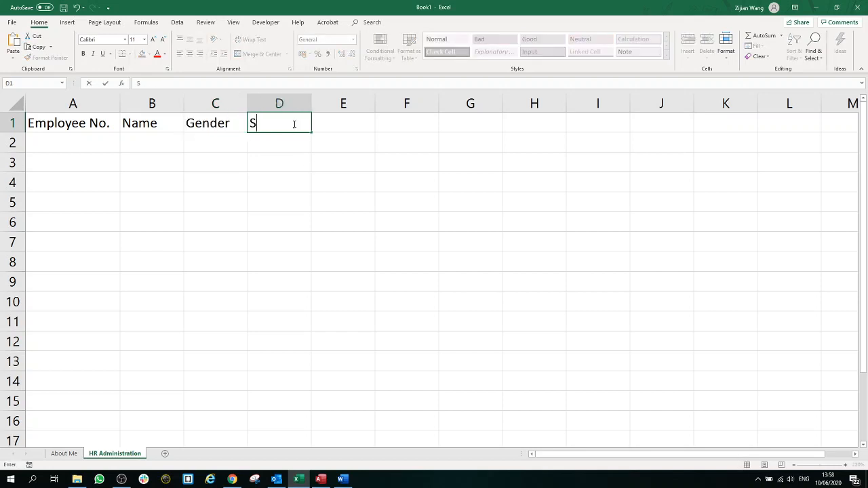
pyautogui.press('BackSpace')
pyautogui.press('BackSpace')
pyautogui.write('ary')
pyautogui.click(333, 125)
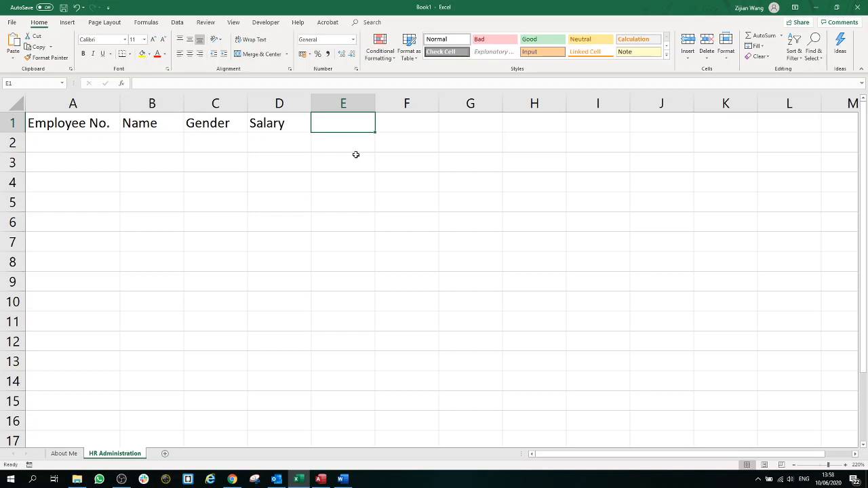
pyautogui.write('City')
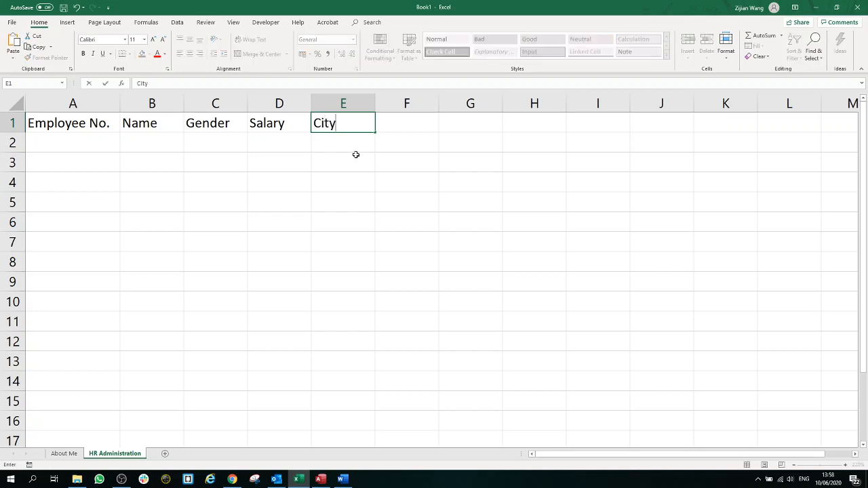
pyautogui.click(401, 129)
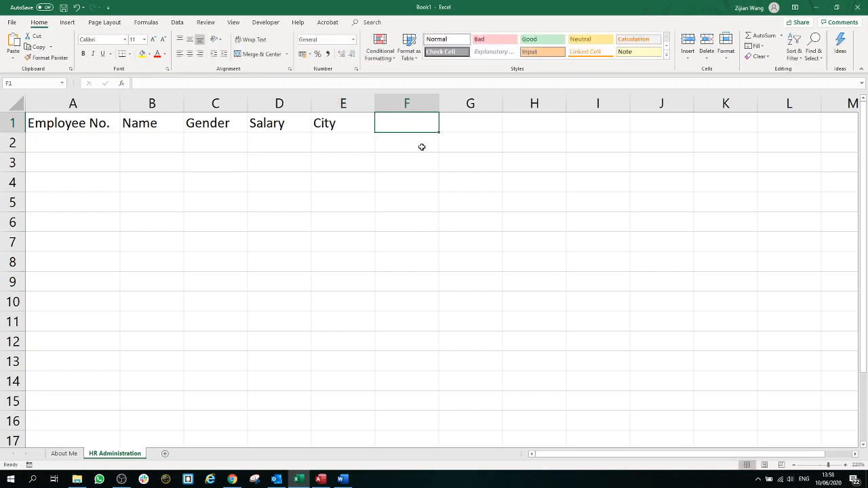
pyautogui.write('Nationality')
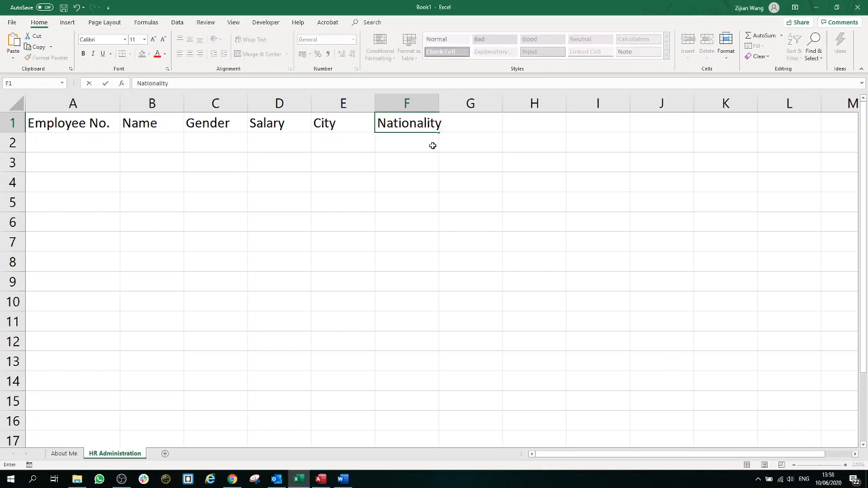
pyautogui.click(479, 133)
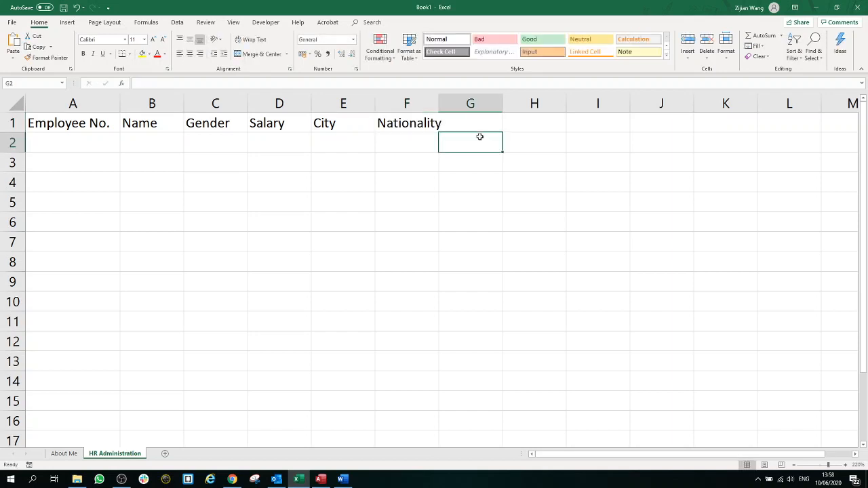
pyautogui.doubleClick(440, 105)
pyautogui.moveTo(438, 129); pyautogui.dragTo(90, 129)
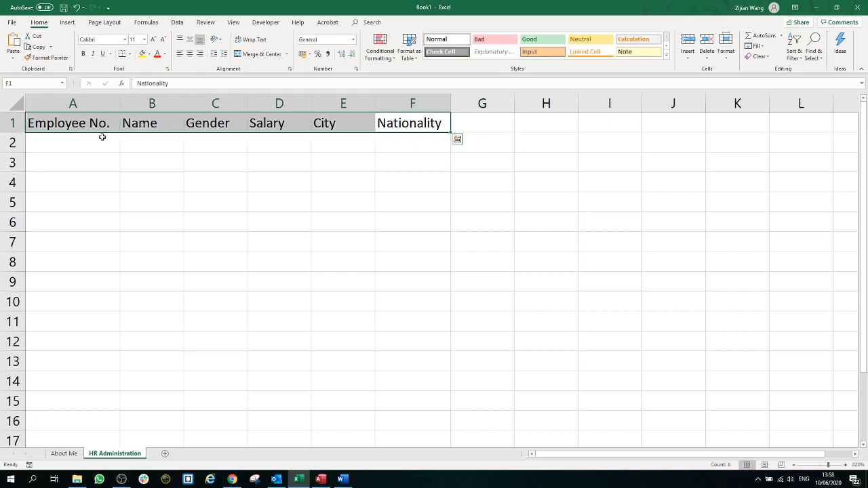
pyautogui.click(426, 141)
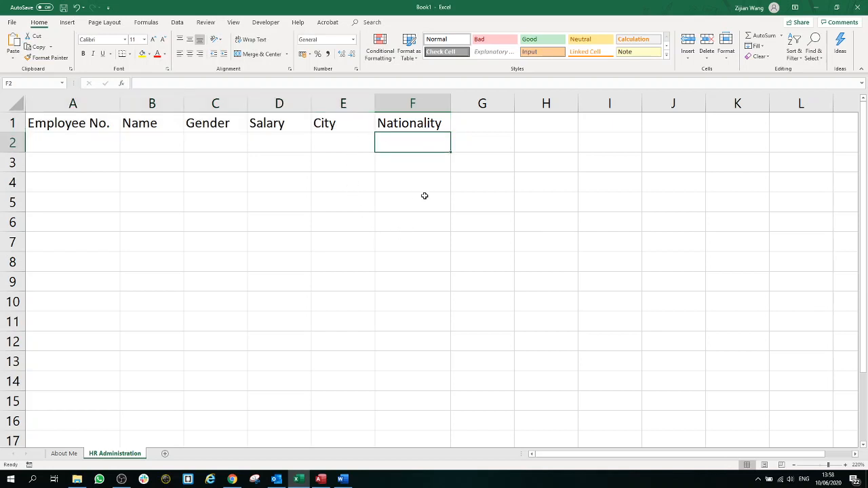
# Step: Enter 1 in A2 and 2 in A3, then fill the series down to A14
pyautogui.click(482, 119)
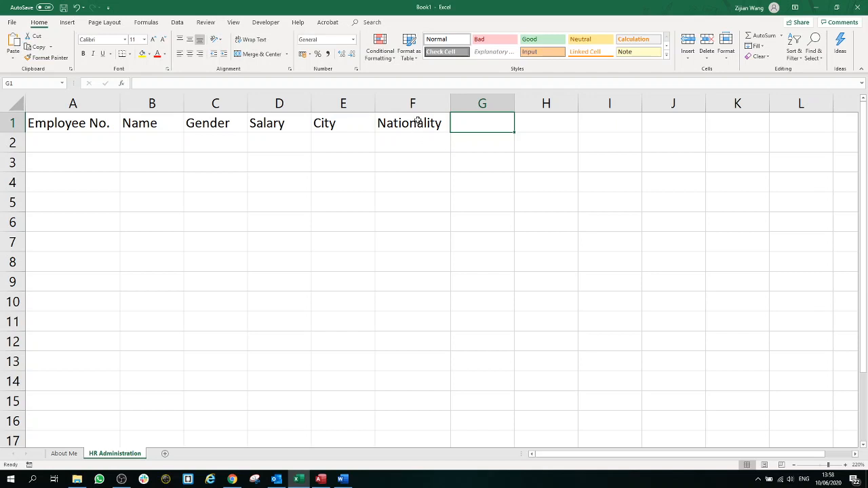
pyautogui.click(99, 145)
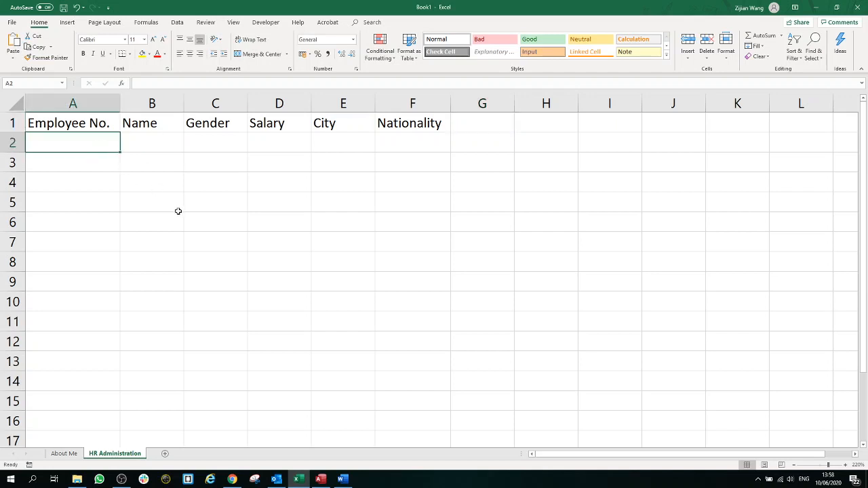
pyautogui.write('0001')
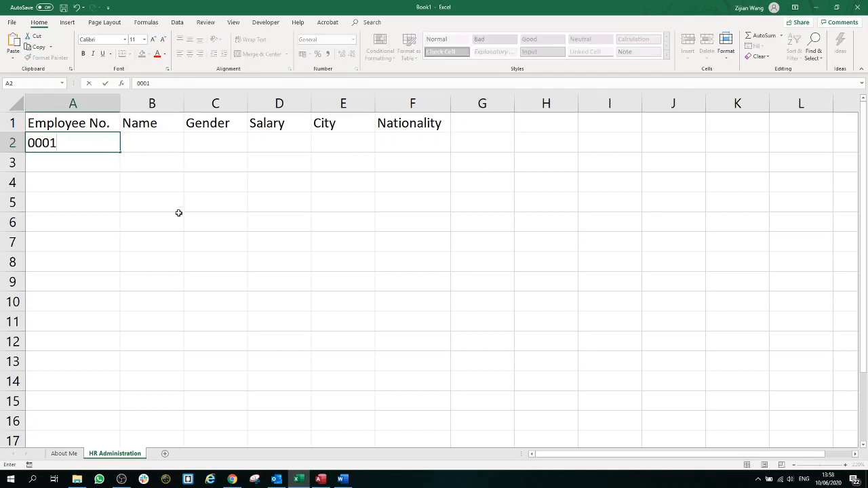
pyautogui.click(80, 181)
pyautogui.click(82, 148)
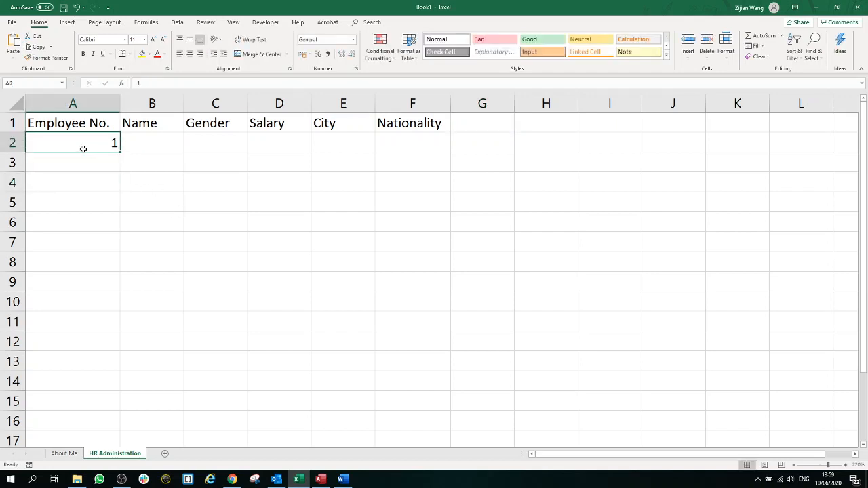
pyautogui.moveTo(119, 152)
pyautogui.mouseDown()
pyautogui.moveTo(120, 285)
pyautogui.moveTo(120, 139)
pyautogui.moveTo(120, 155)
pyautogui.mouseUp()
pyautogui.click(104, 164)
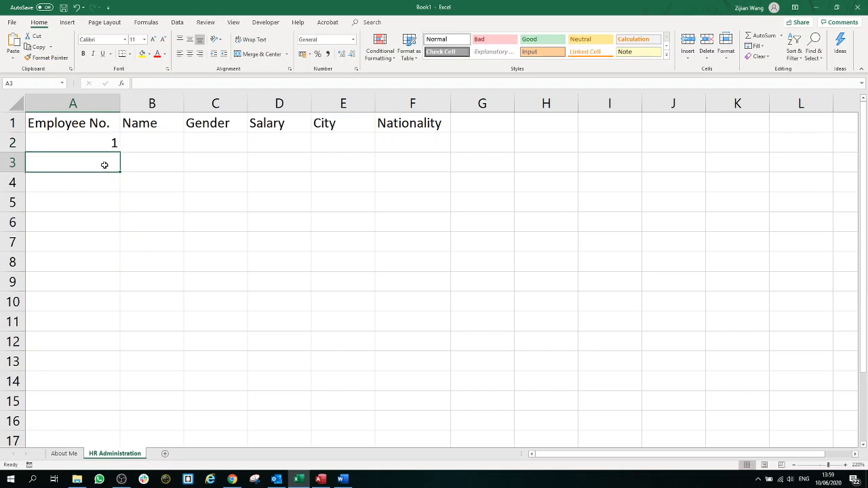
pyautogui.write('2')
pyautogui.click(109, 198)
pyautogui.moveTo(106, 143)
pyautogui.mouseDown()
pyautogui.moveTo(121, 256)
pyautogui.moveTo(104, 386)
pyautogui.mouseUp()
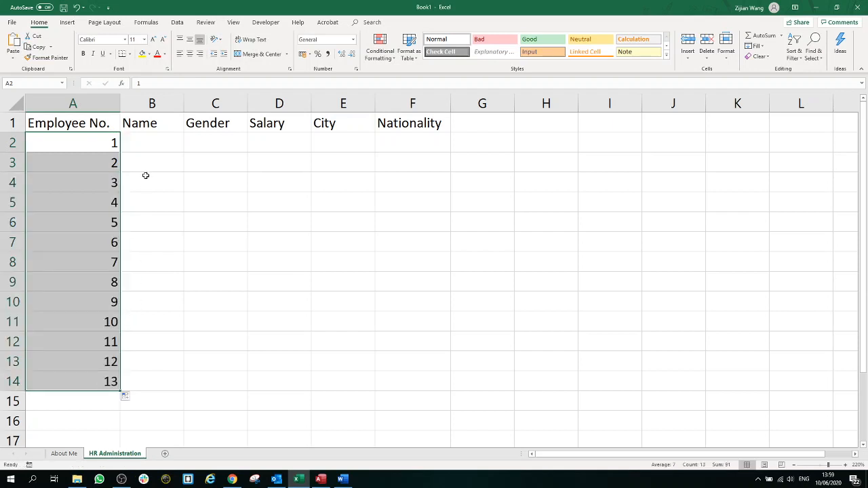
pyautogui.click(152, 143)
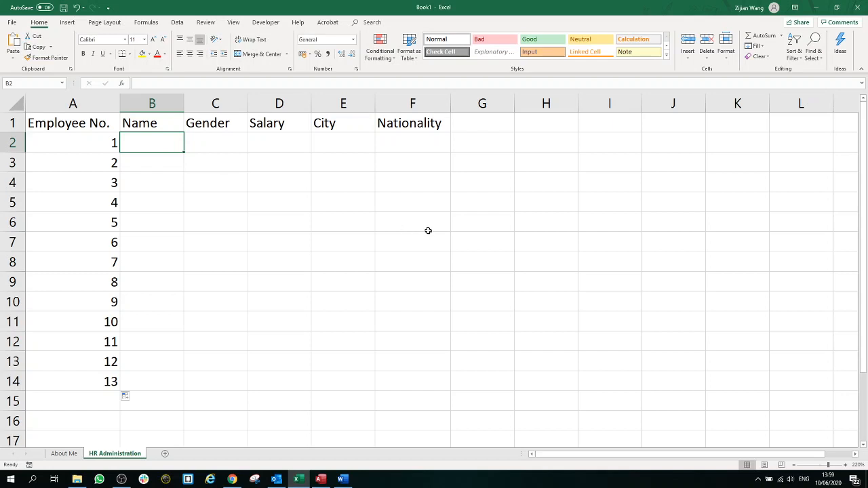
# Step: Type the employee names into B2:B14 and autofit column B to the names
pyautogui.write('Zijian Wang')
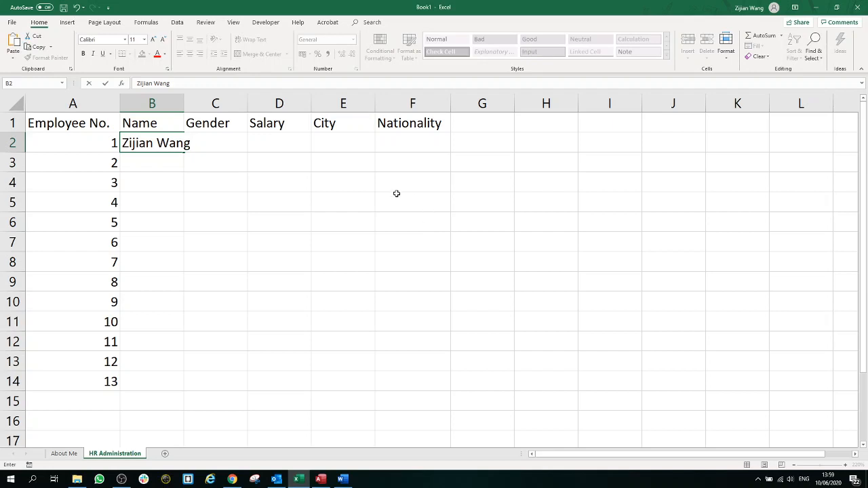
pyautogui.click(397, 195)
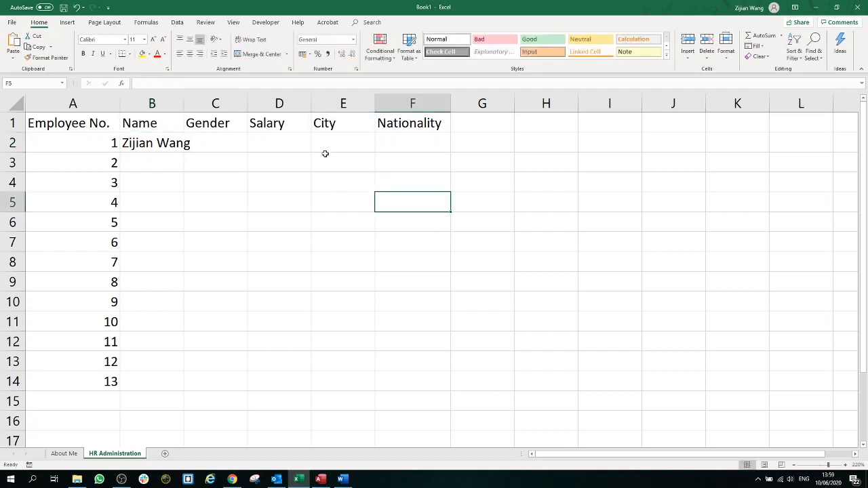
pyautogui.doubleClick(183, 104)
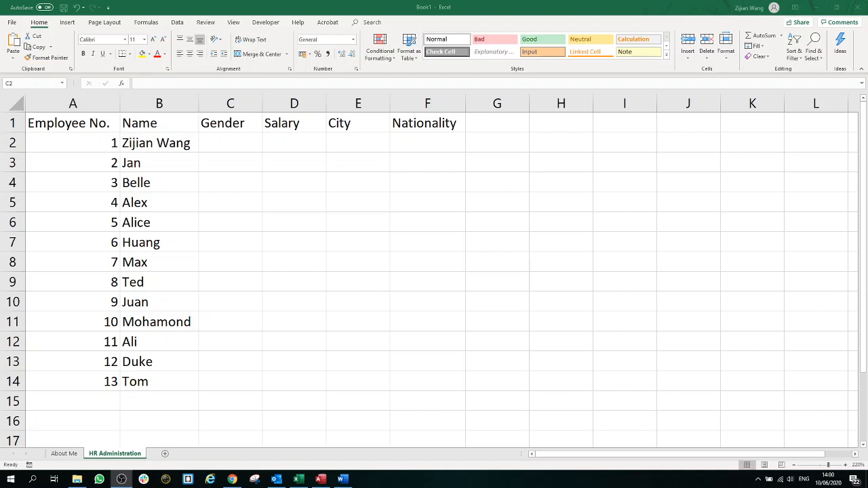
pyautogui.click(236, 142)
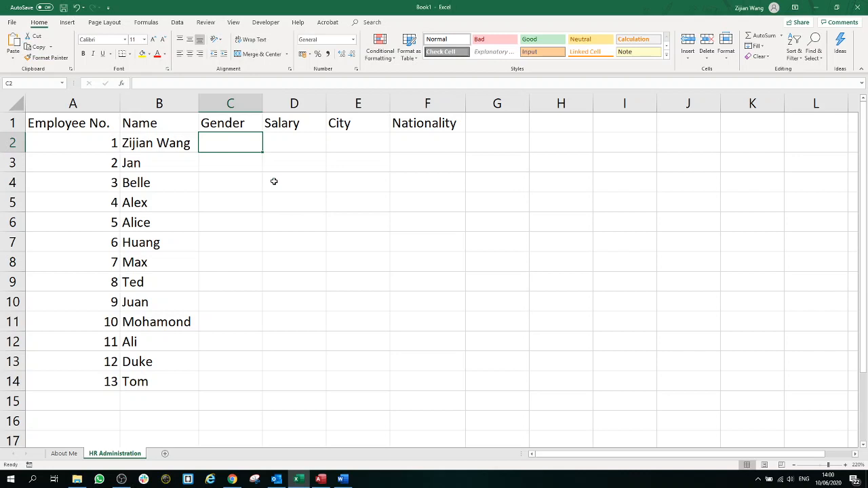
# Step: Fill C2:C14 with genders: f in rows 4 and 6, m for all others
pyautogui.write('m')
pyautogui.press('Return')
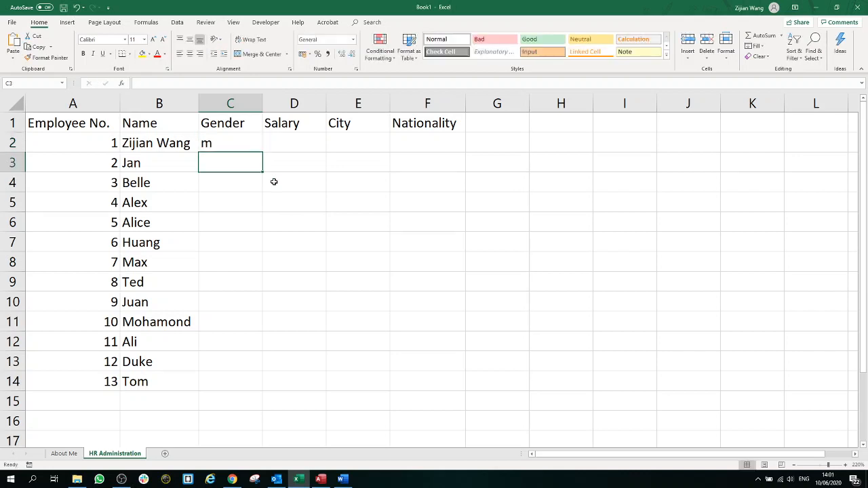
pyautogui.write('m')
pyautogui.press('Return')
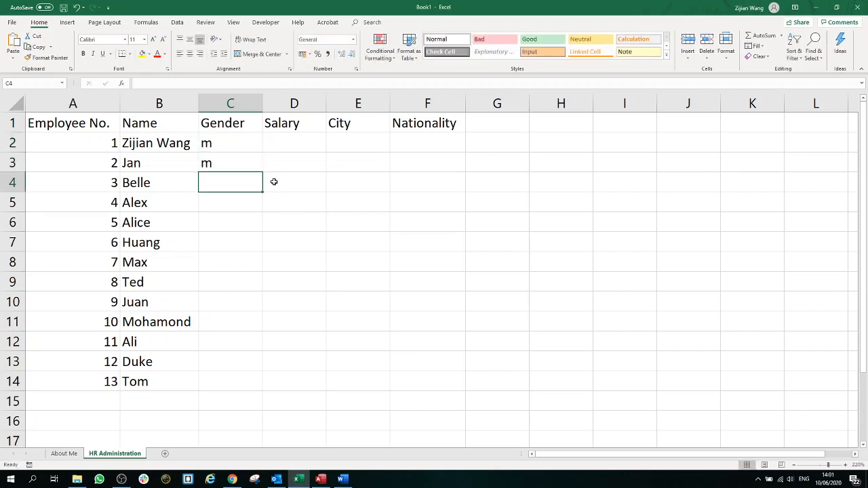
pyautogui.write('f')
pyautogui.press('Return')
pyautogui.write('m')
pyautogui.press('Return')
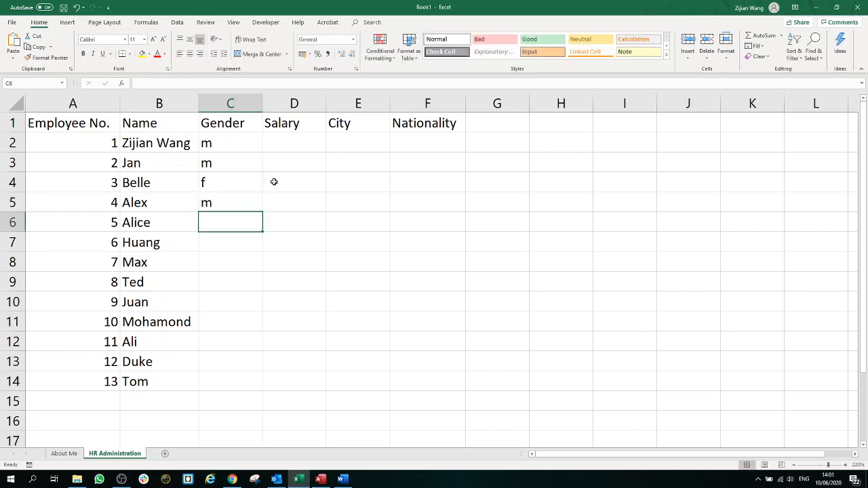
pyautogui.write('f')
pyautogui.press('Return')
pyautogui.write('m')
pyautogui.press('Return')
pyautogui.write('m')
pyautogui.press('Return')
pyautogui.write('m')
pyautogui.press('Return')
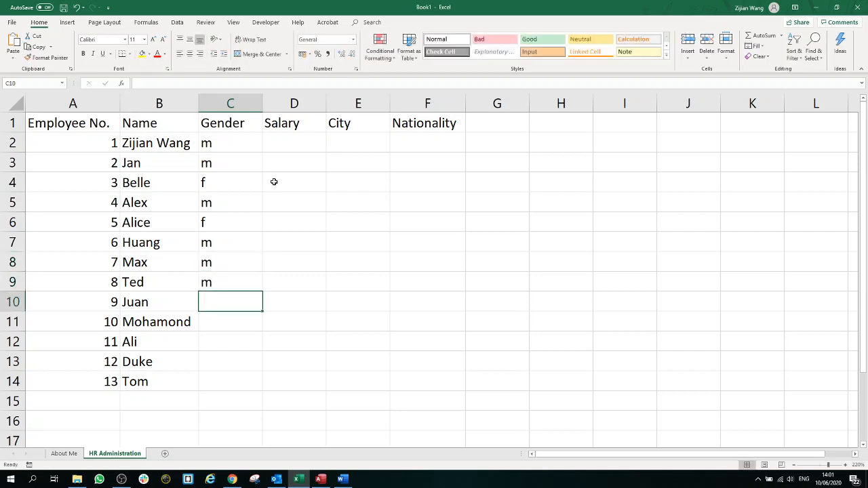
pyautogui.write('m')
pyautogui.press('Return')
pyautogui.write('m')
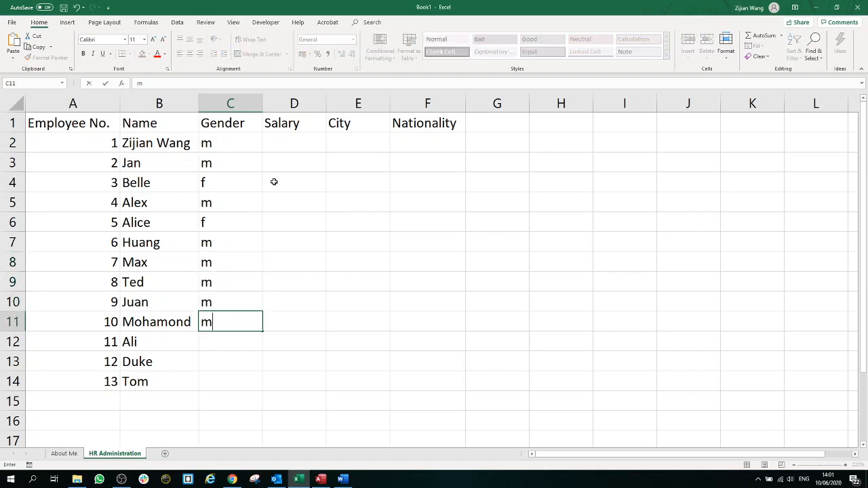
pyautogui.press('Return')
pyautogui.write('m')
pyautogui.press('Return')
pyautogui.write('m')
pyautogui.press('Return')
pyautogui.write('m')
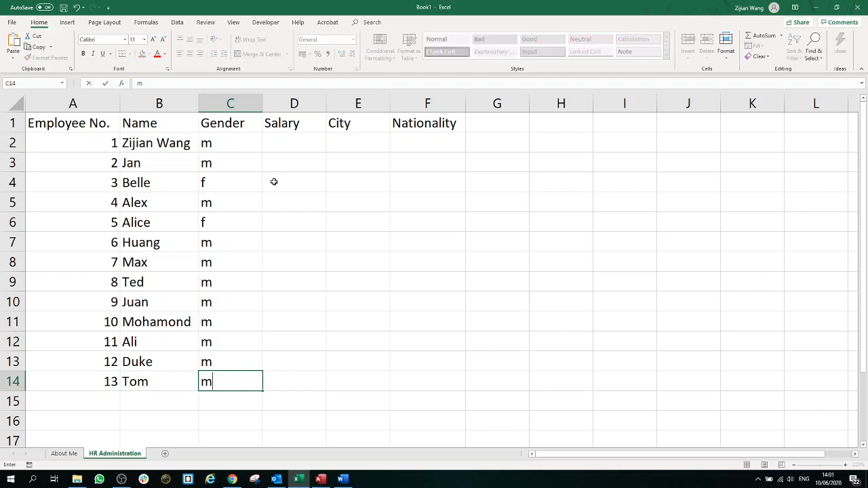
pyautogui.press('Tab')
pyautogui.click(296, 147)
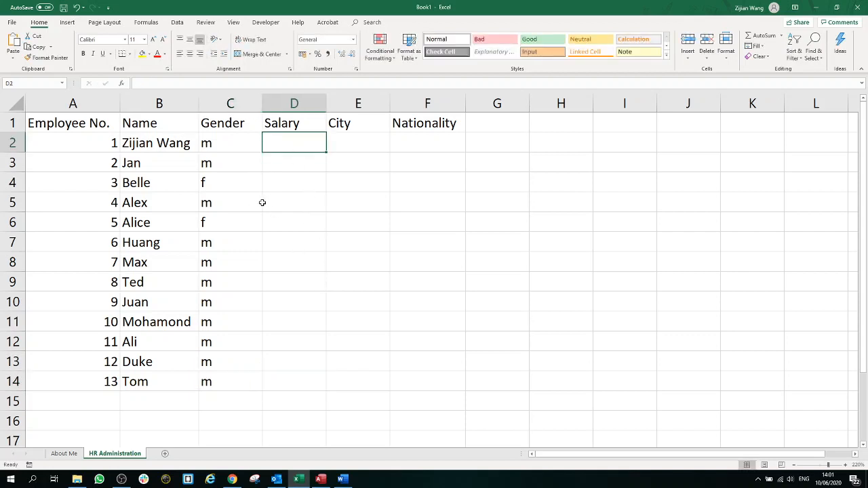
# Step: Enter 9 in D2, rename D1 to 'Salary (per hour)' and autofit column D
pyautogui.write('9')
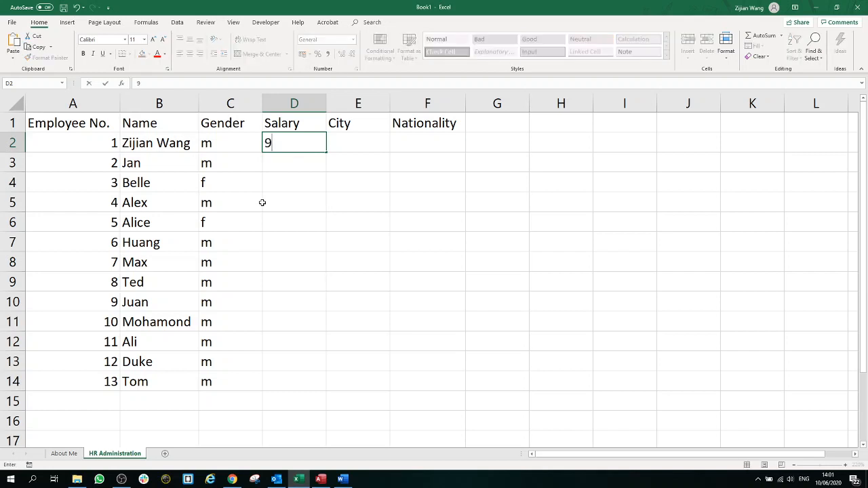
pyautogui.press('Return')
pyautogui.press('Up')
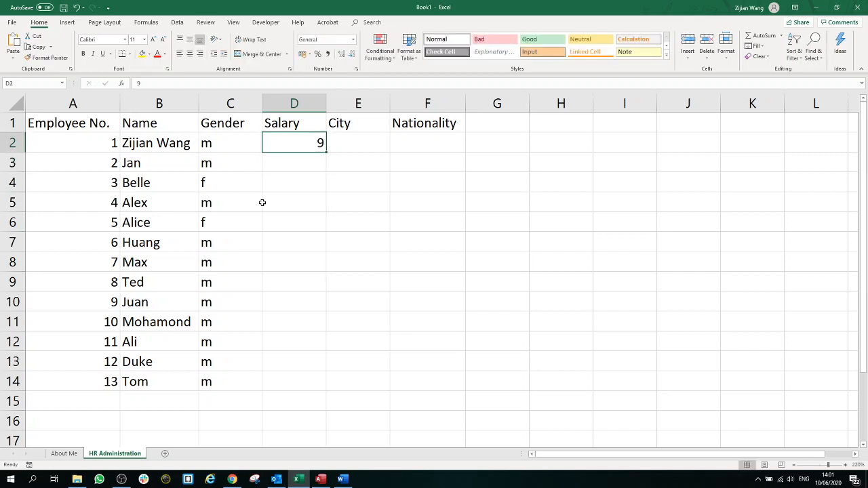
pyautogui.doubleClick(303, 127)
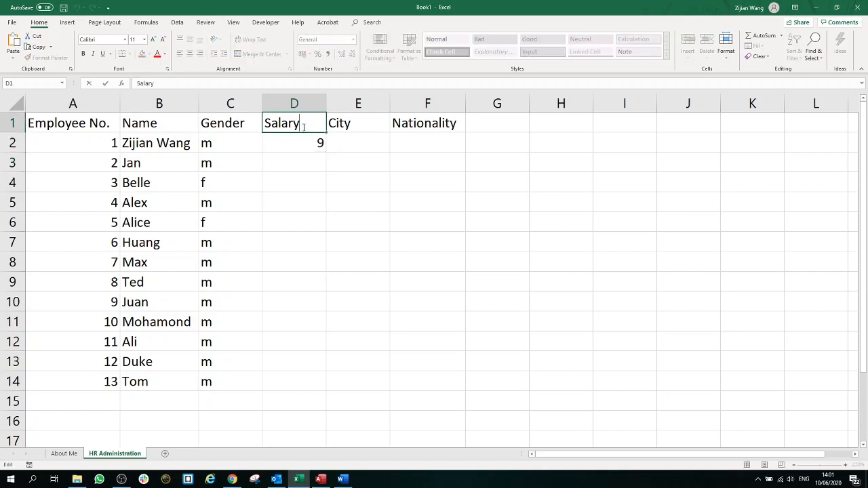
pyautogui.write('(per hour)')
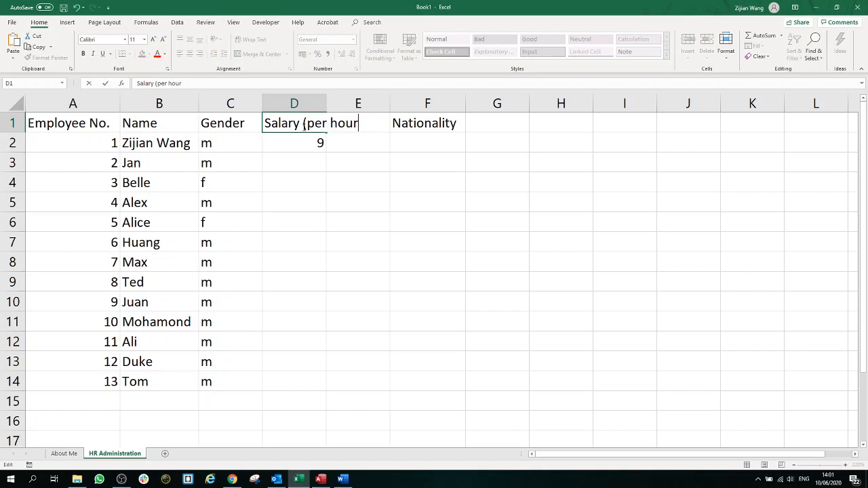
pyautogui.click(312, 162)
pyautogui.doubleClick(326, 105)
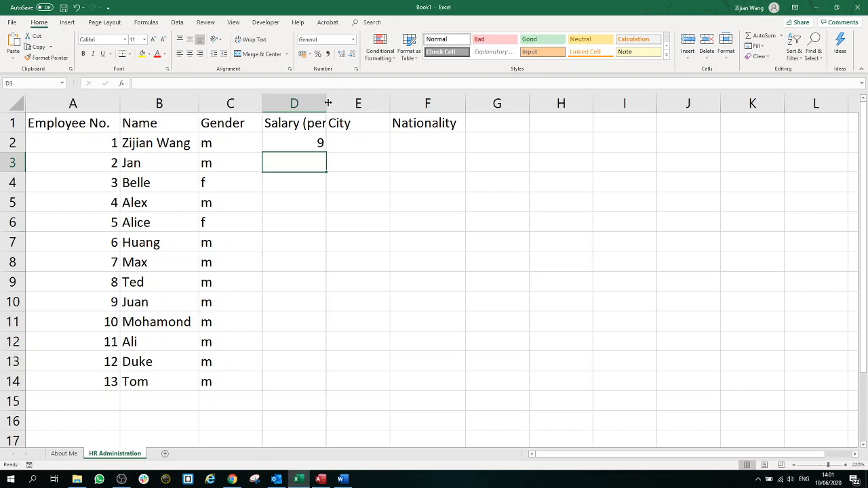
pyautogui.click(329, 142)
# Step: Enter hourly salaries 13, 12, 12, 13, 10, 9, 10, 11, 12, 13, 9, 10 in D3:D14
pyautogui.click(330, 163)
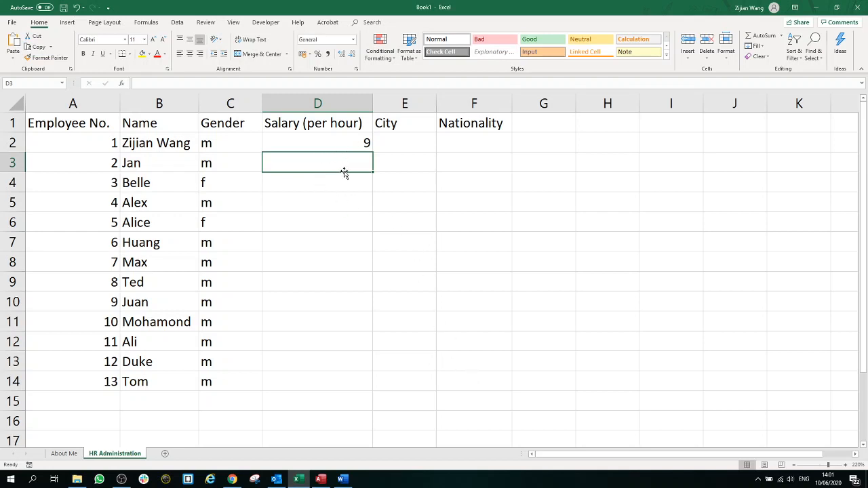
pyautogui.write('13')
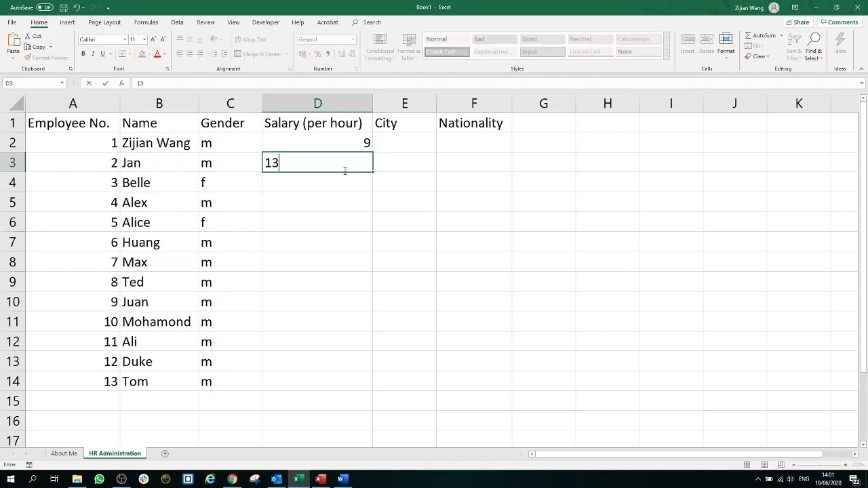
pyautogui.press('Return')
pyautogui.write('12')
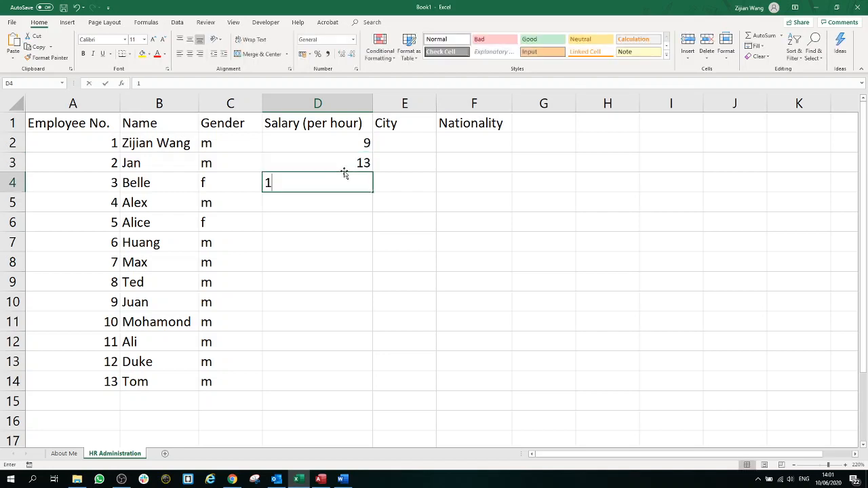
pyautogui.press('Return')
pyautogui.write('12')
pyautogui.press('Return')
pyautogui.write('13')
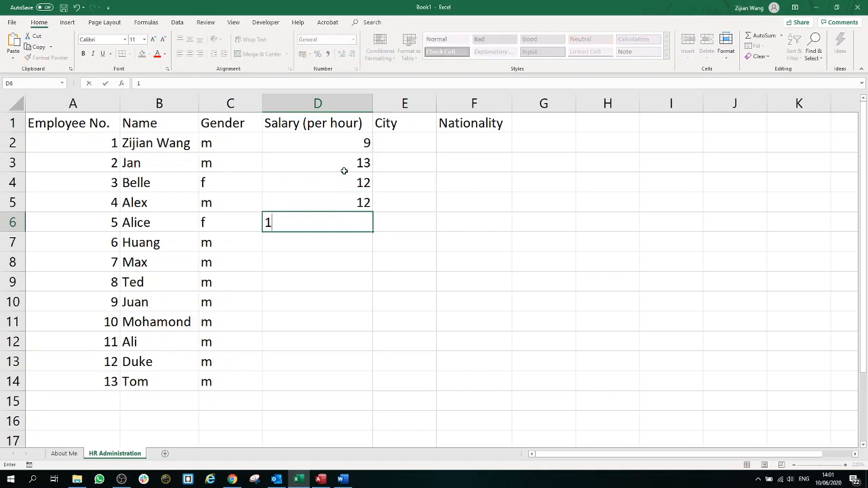
pyautogui.press('Return')
pyautogui.write('10')
pyautogui.press('Return')
pyautogui.write('9')
pyautogui.press('Return')
pyautogui.write('10')
pyautogui.press('Return')
pyautogui.write('11')
pyautogui.press('Return')
pyautogui.write('12')
pyautogui.press('Return')
pyautogui.write('13')
pyautogui.press('Return')
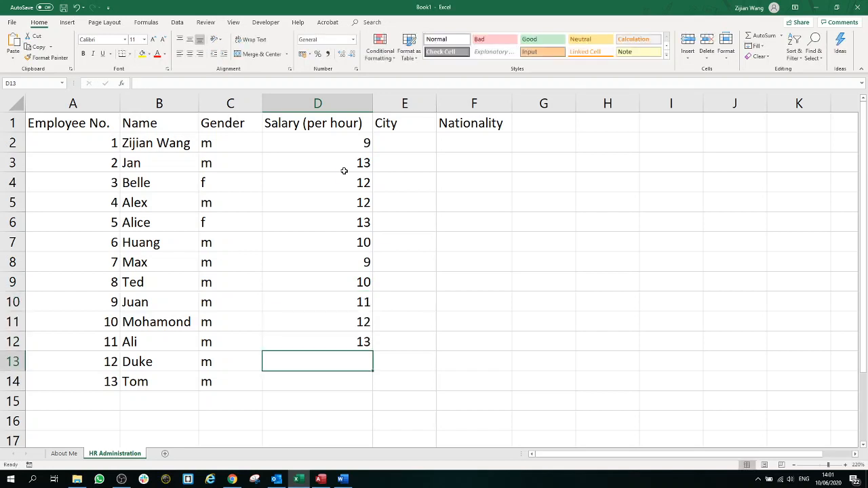
pyautogui.write('9')
pyautogui.press('Return')
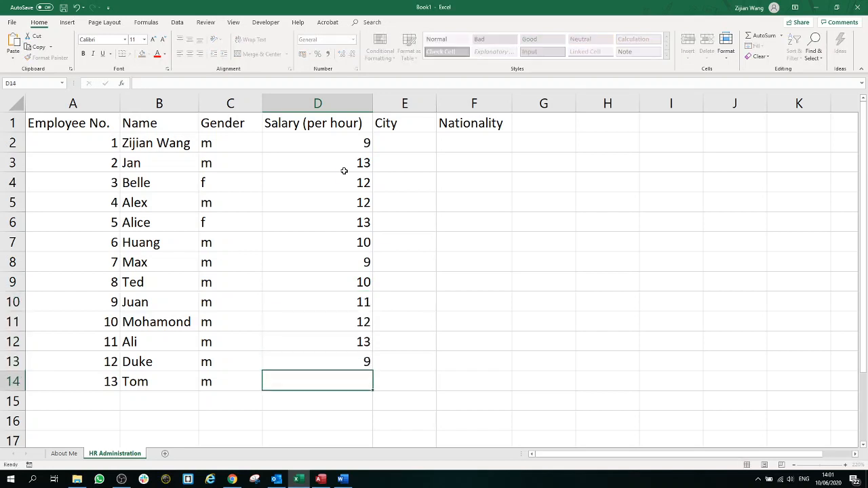
pyautogui.write('10')
pyautogui.press('Return')
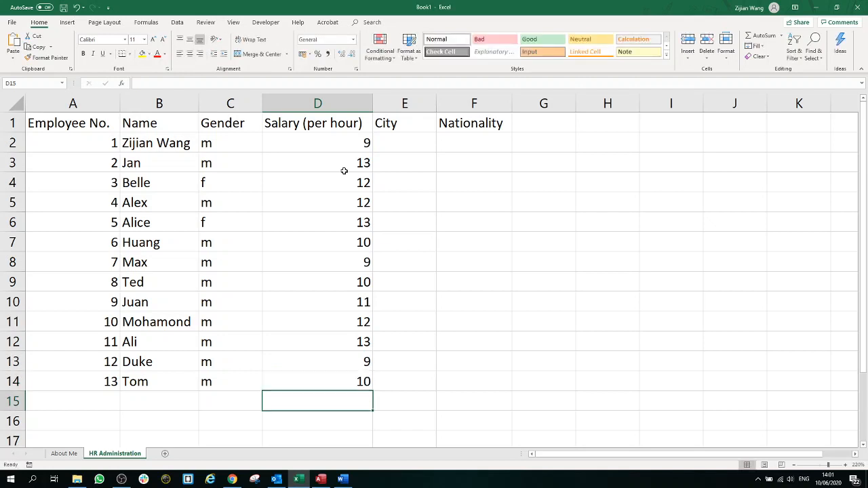
pyautogui.click(432, 149)
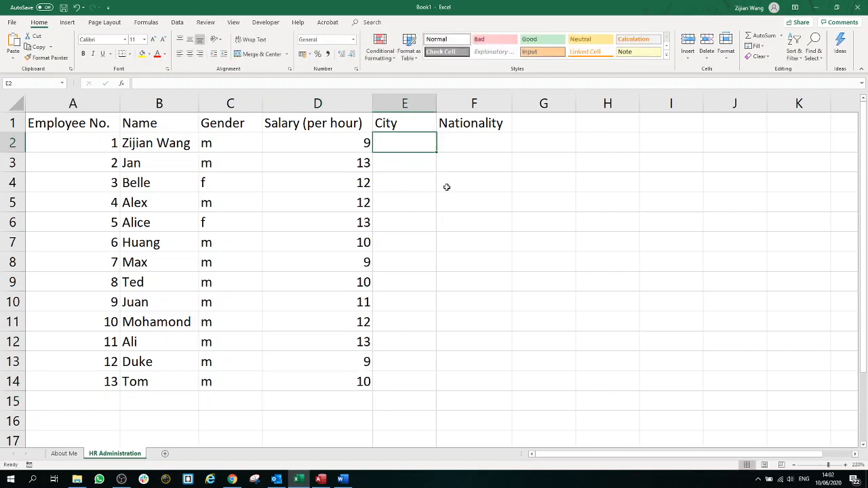
# Step: Enter each employee's city in column E and nationality in column F, rows 2–14
pyautogui.click(462, 146)
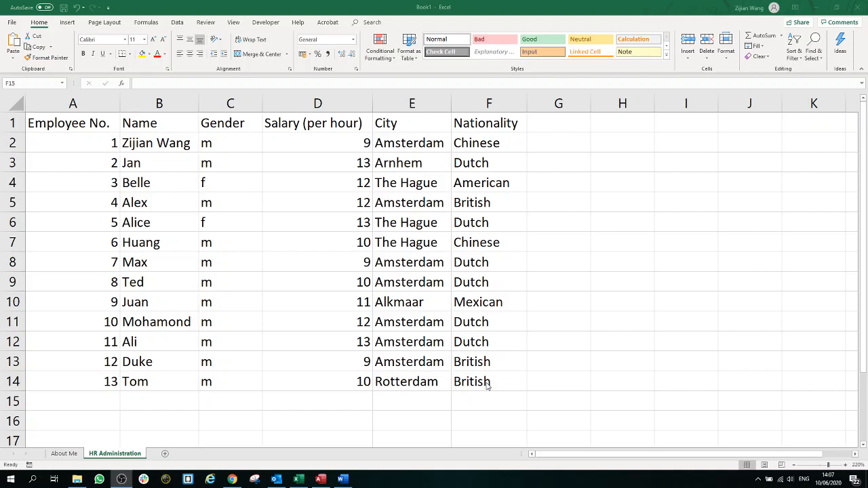
pyautogui.moveTo(489, 383); pyautogui.dragTo(116, 127)
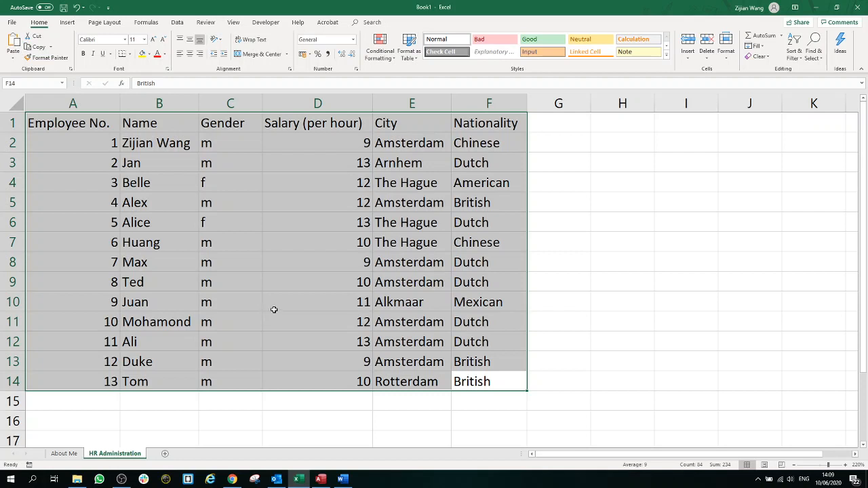
# Step: Cut the table A1:F14 and paste it so it starts at C5
pyautogui.click(224, 238)
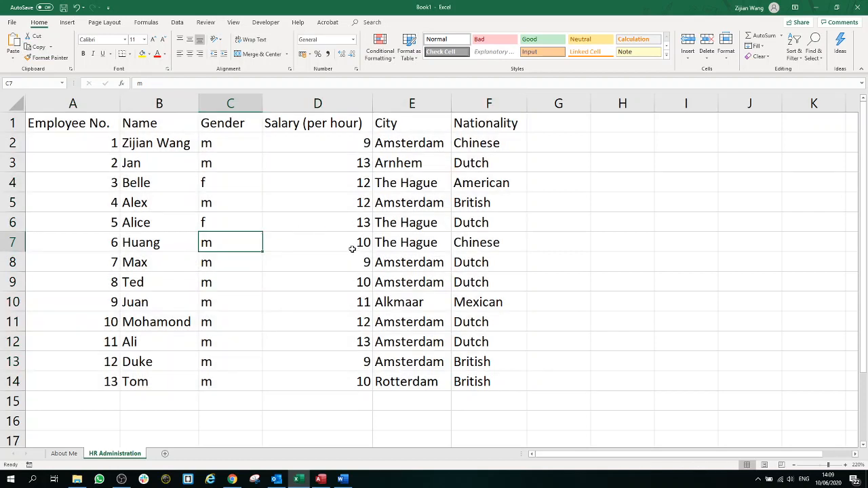
pyautogui.click(221, 198)
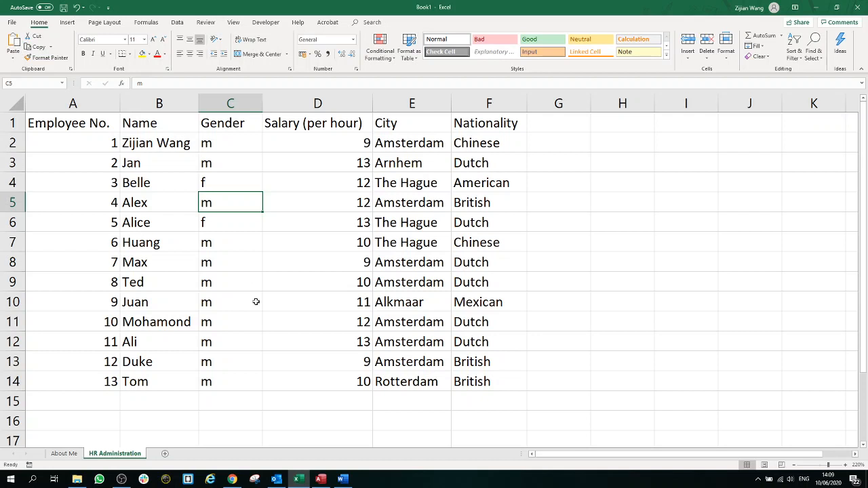
pyautogui.click(79, 120)
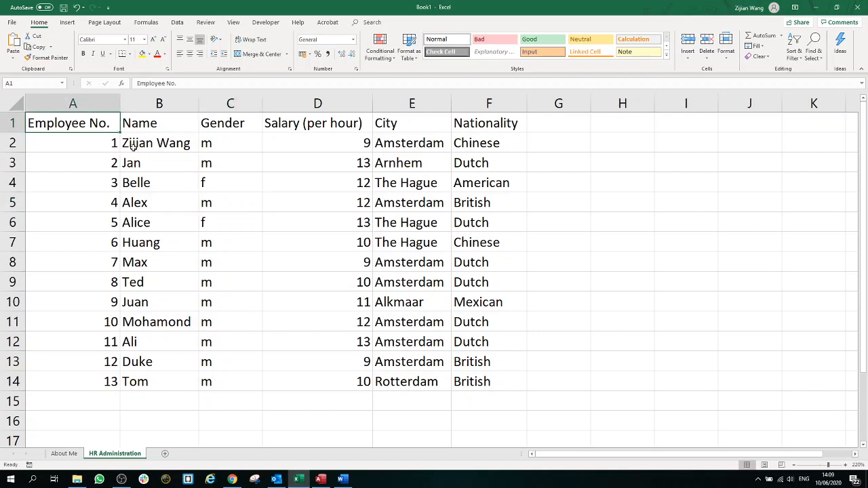
pyautogui.click(232, 200)
pyautogui.moveTo(483, 385); pyautogui.dragTo(47, 129)
pyautogui.rightClick(60, 121)
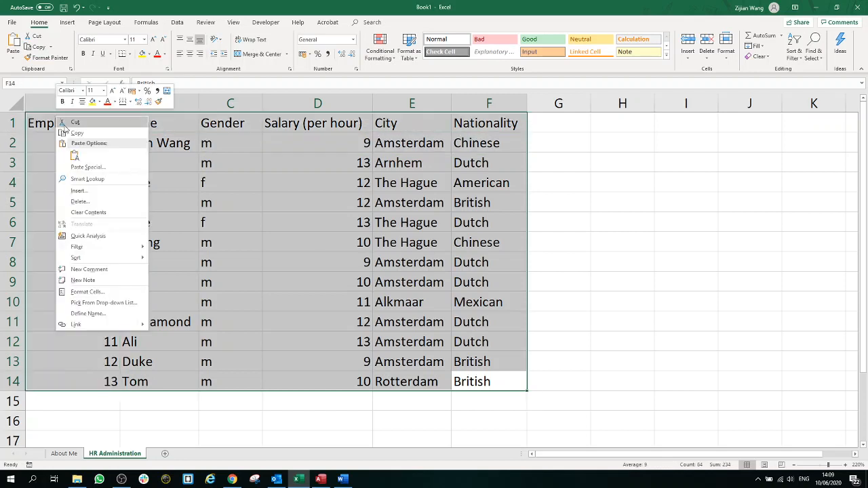
pyautogui.click(82, 123)
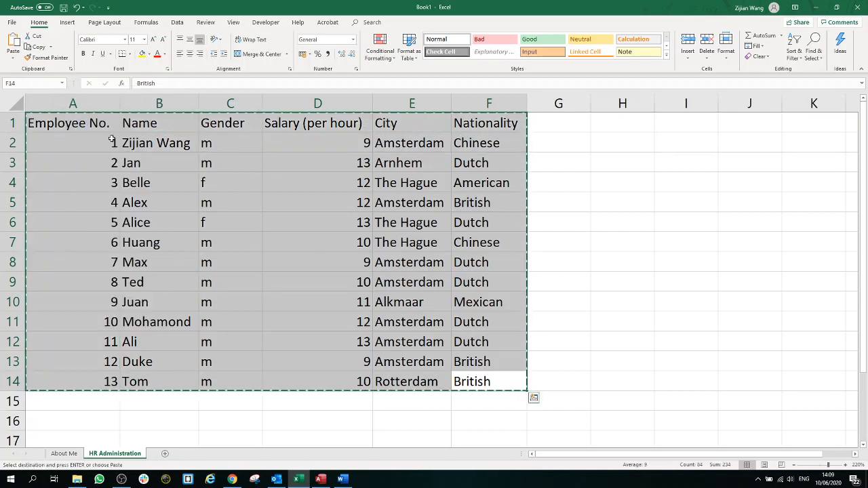
pyautogui.click(228, 205)
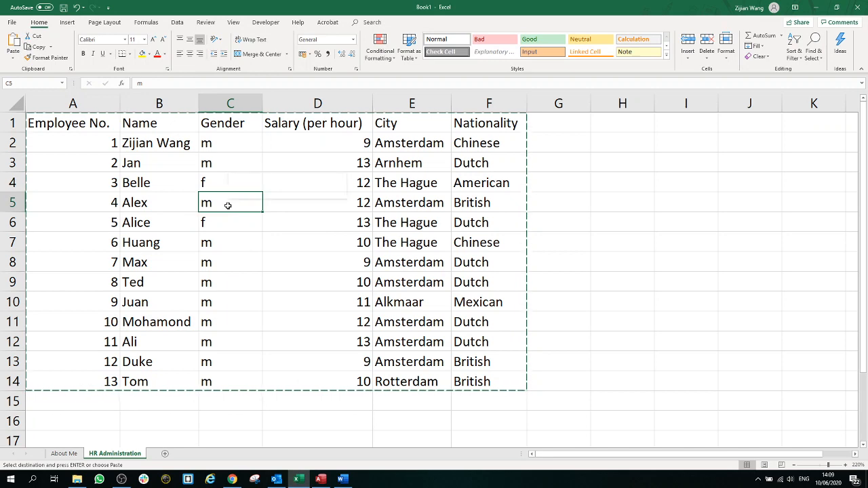
pyautogui.rightClick(228, 206)
pyautogui.click(253, 246)
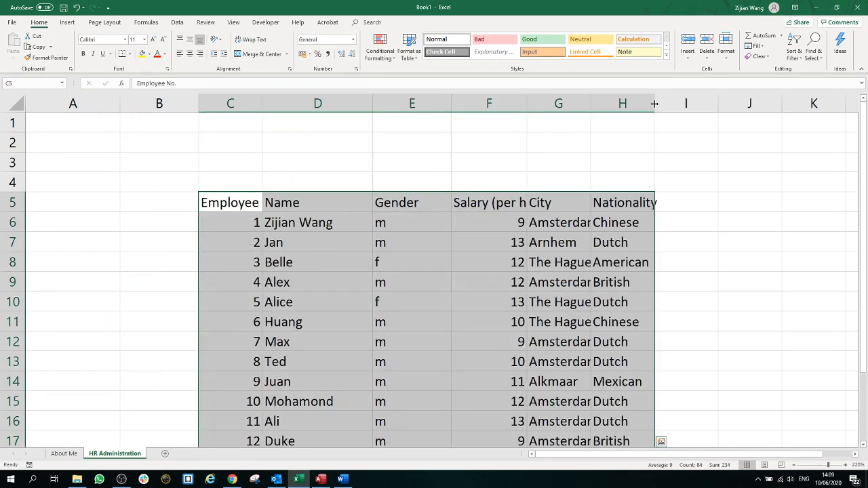
# Step: Autofit columns H, G and F to the Nationality, City and Salary (per hour) contents
pyautogui.doubleClick(654, 103)
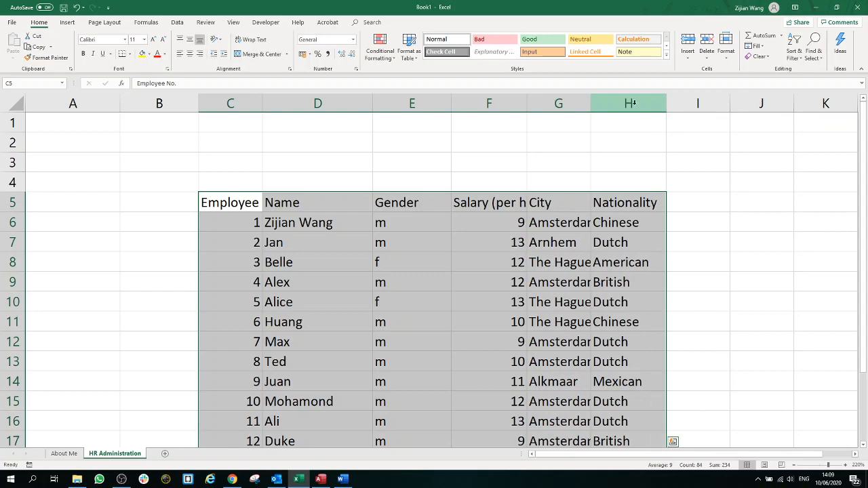
pyautogui.doubleClick(591, 103)
pyautogui.doubleClick(527, 103)
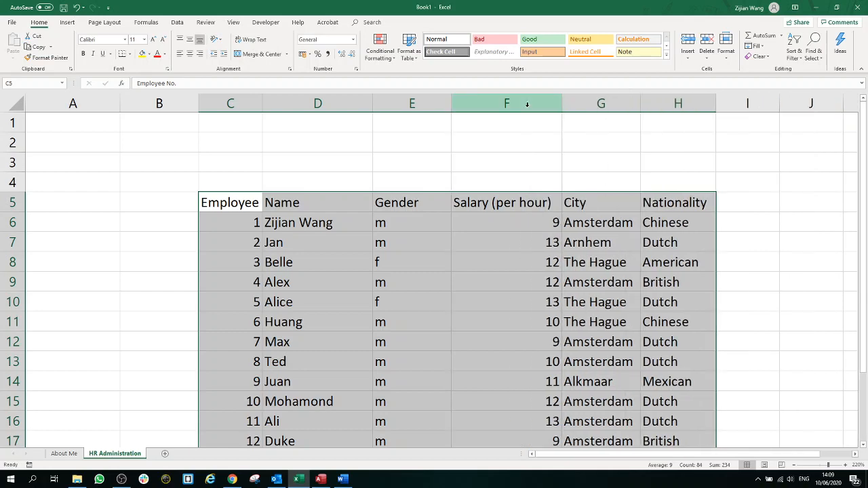
pyautogui.scroll(-2, 696, 172)
pyautogui.scroll(1, 690, 170)
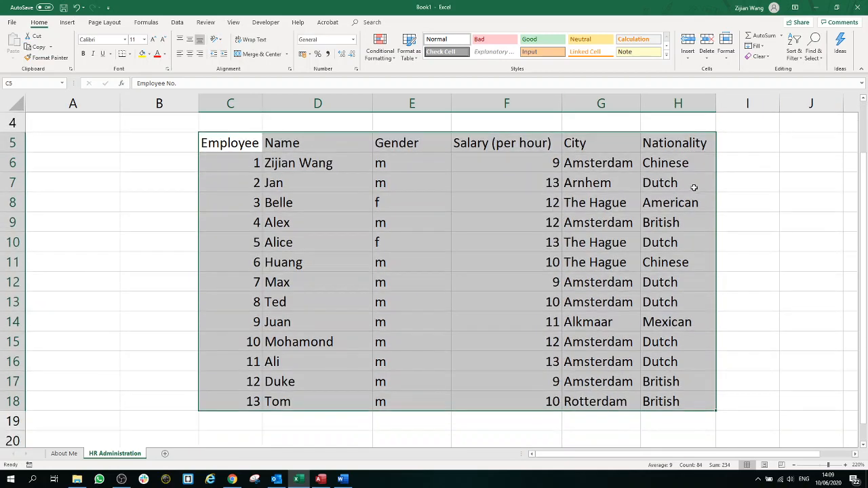
pyautogui.click(676, 143)
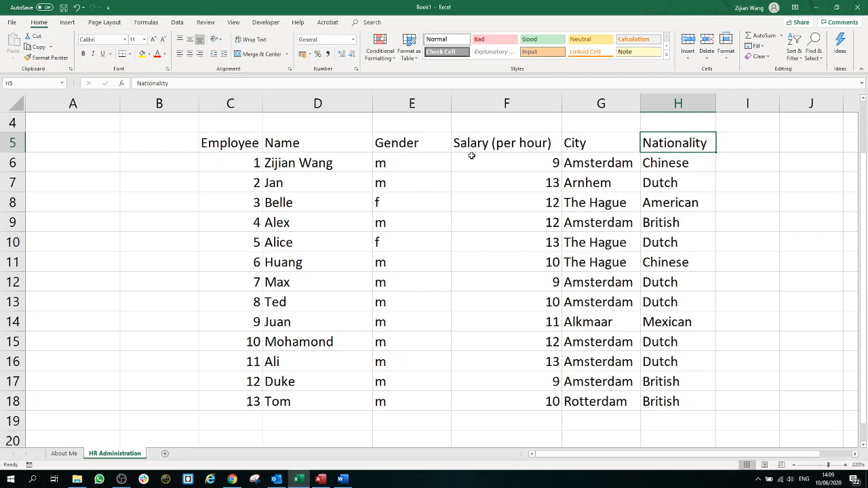
pyautogui.moveTo(489, 145); pyautogui.dragTo(492, 399)
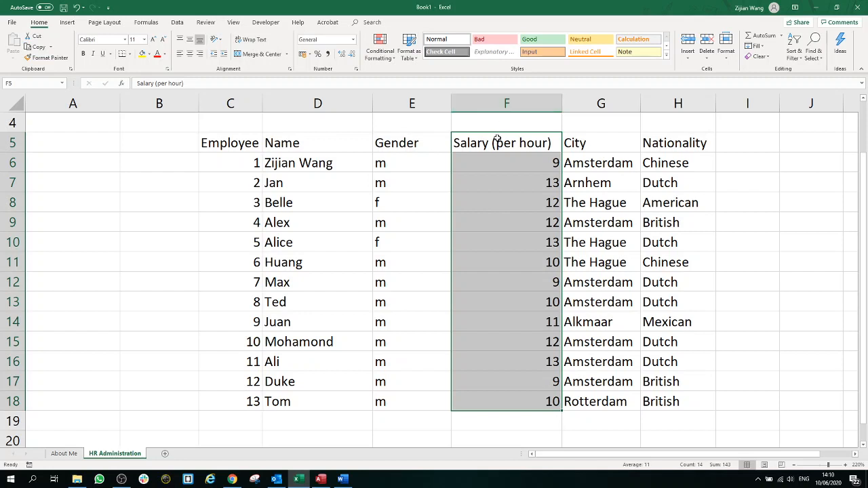
# Step: Insert a new column before Salary (per hour) with the header 'Scale'
pyautogui.rightClick(500, 104)
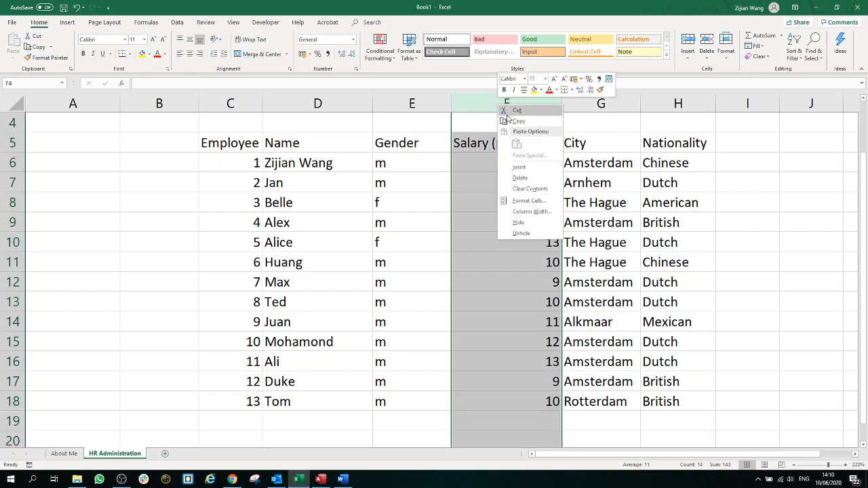
pyautogui.click(527, 167)
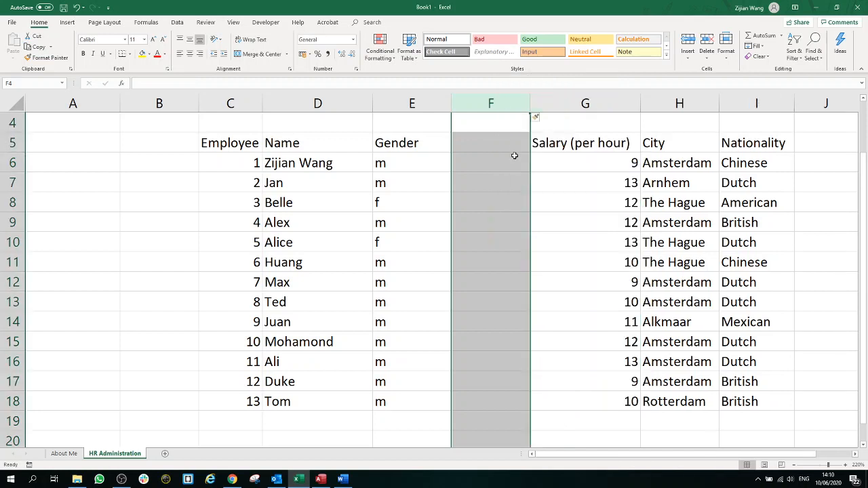
pyautogui.click(508, 148)
pyautogui.click(504, 163)
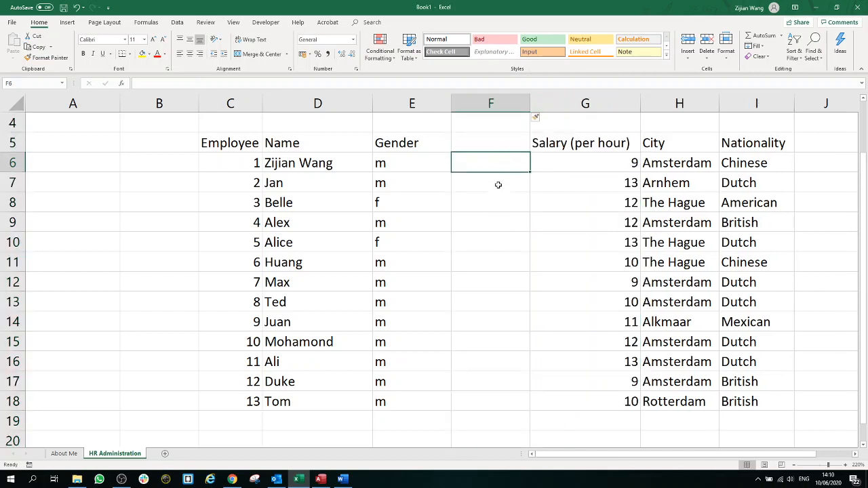
pyautogui.click(494, 142)
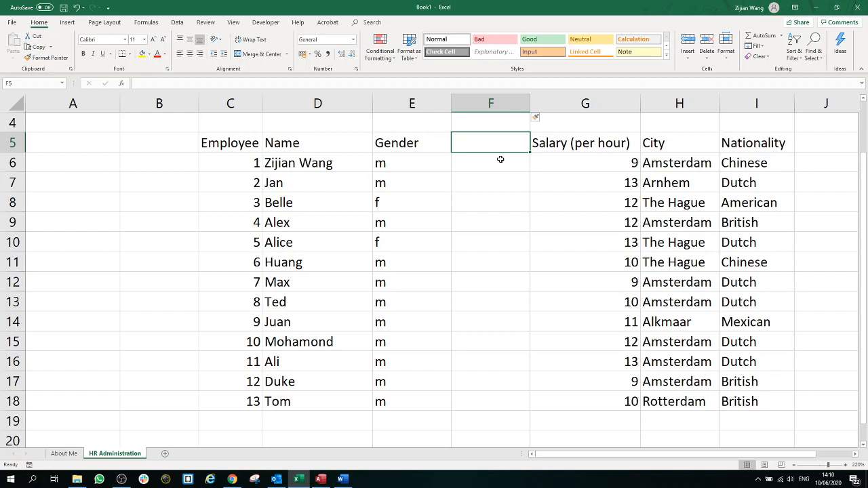
pyautogui.write('Scale')
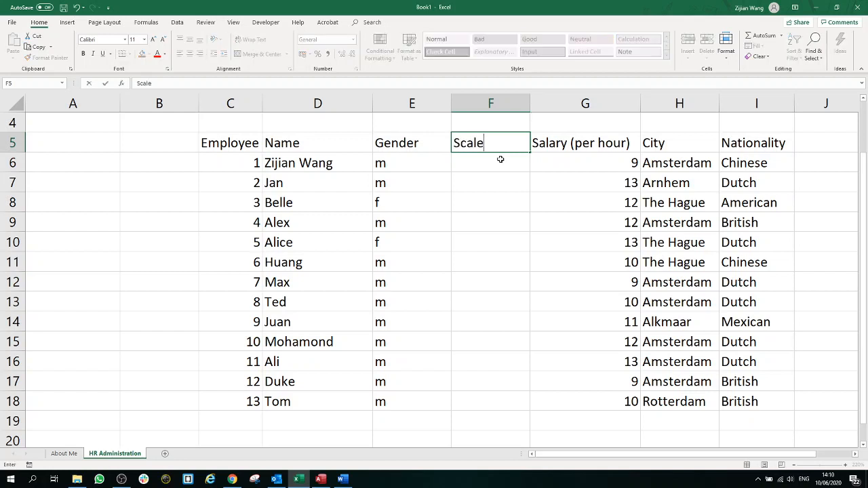
pyautogui.press('Return')
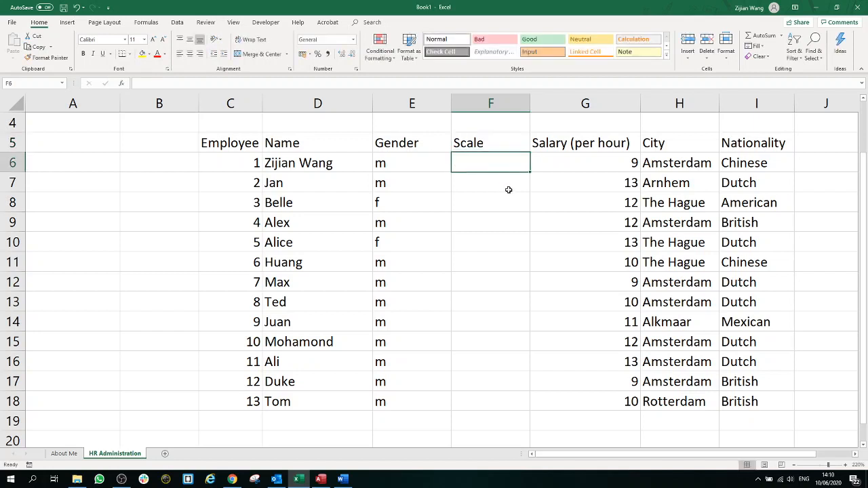
# Step: Enter the first Scale values 9,5, 5,5 and 9,5 for employees 1–3
pyautogui.write('13,2')
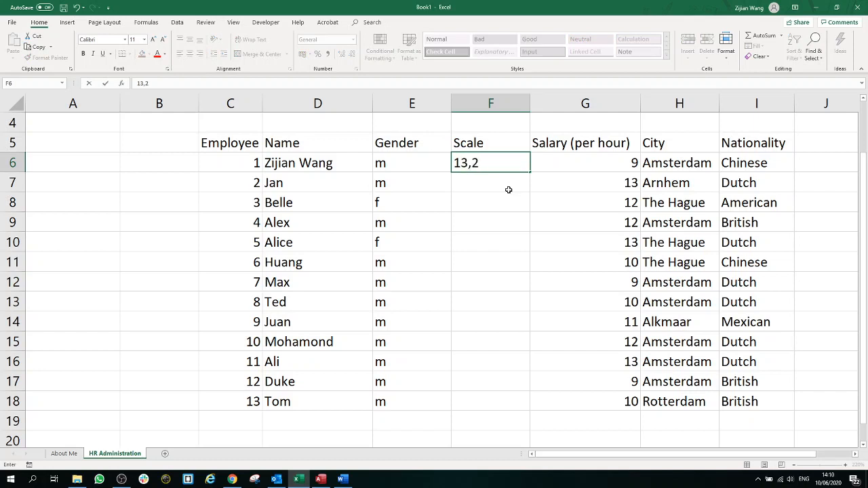
pyautogui.press('BackSpace')
pyautogui.write(',2')
pyautogui.press('BackSpace')
pyautogui.press('BackSpace')
pyautogui.press('BackSpace')
pyautogui.press('BackSpace')
pyautogui.write('9,5')
pyautogui.press('Return')
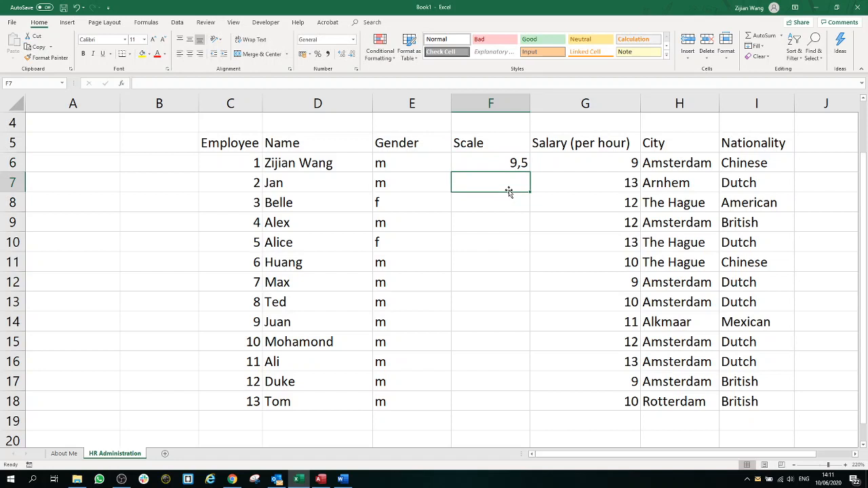
pyautogui.write('5,5')
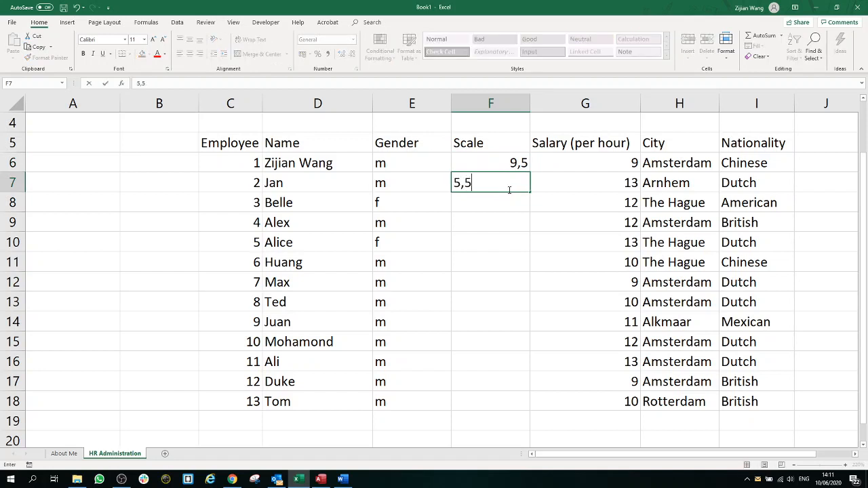
pyautogui.press('Return')
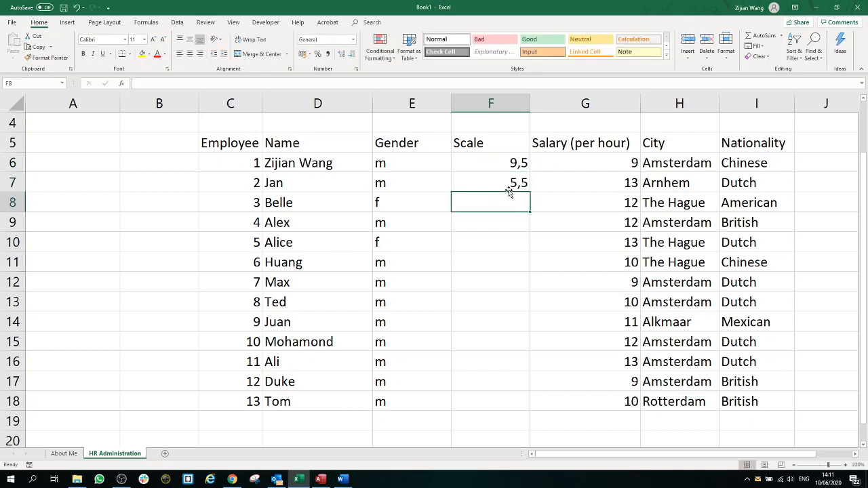
pyautogui.write('9,5')
pyautogui.press('Return')
pyautogui.press('Return')
# Step: Compare scales with salaries and set employee 5's Scale in F10 to 5,5
pyautogui.write('6,2')
pyautogui.press('Up')
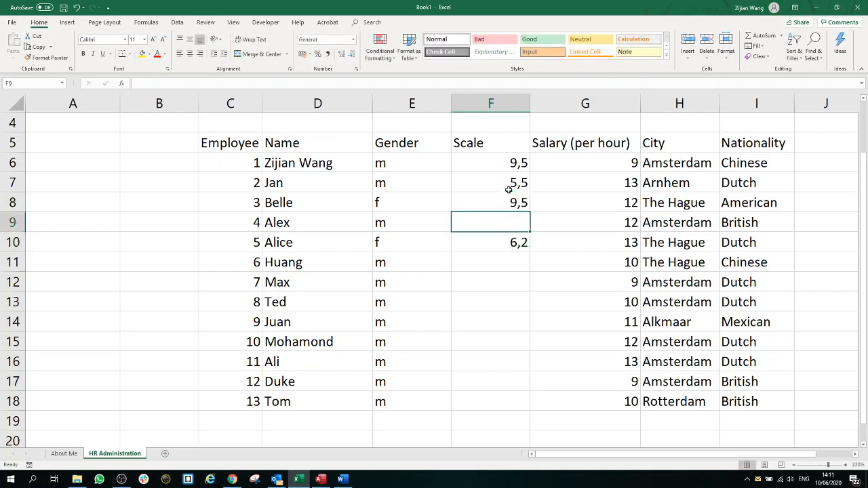
pyautogui.press('Down')
pyautogui.write('9,5')
pyautogui.press('Up')
pyautogui.click(588, 191)
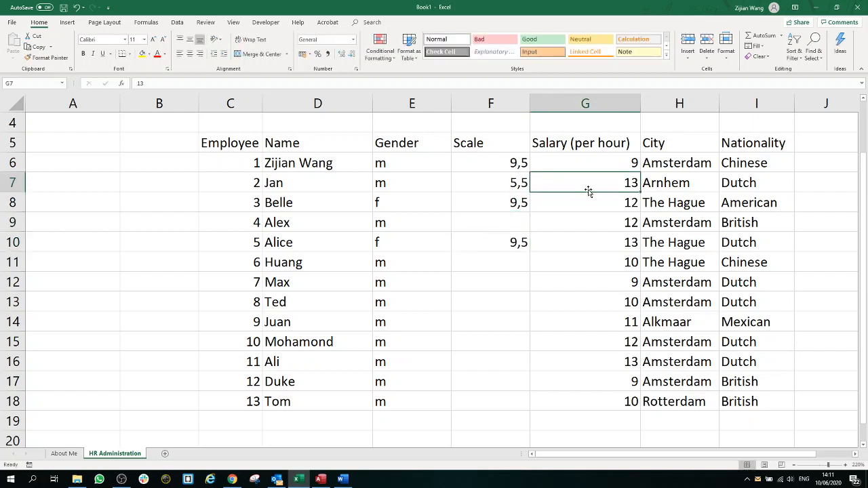
pyautogui.moveTo(588, 192); pyautogui.dragTo(525, 185)
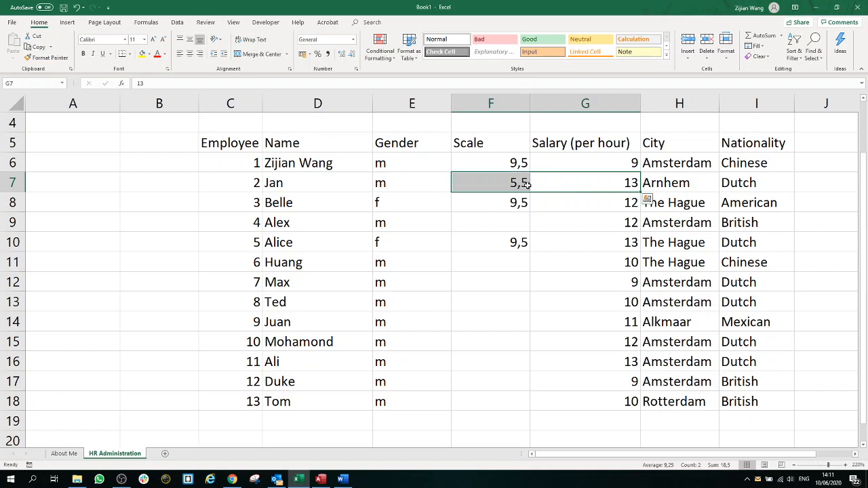
pyautogui.click(591, 241)
pyautogui.click(515, 182)
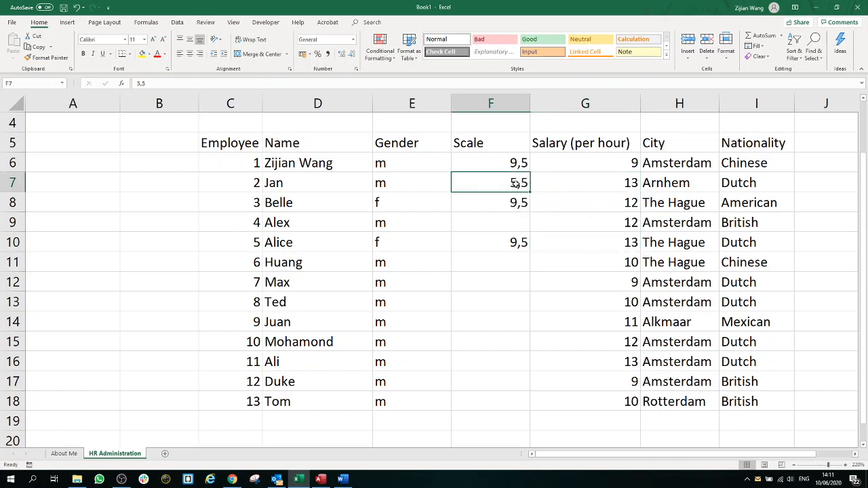
pyautogui.click(519, 244)
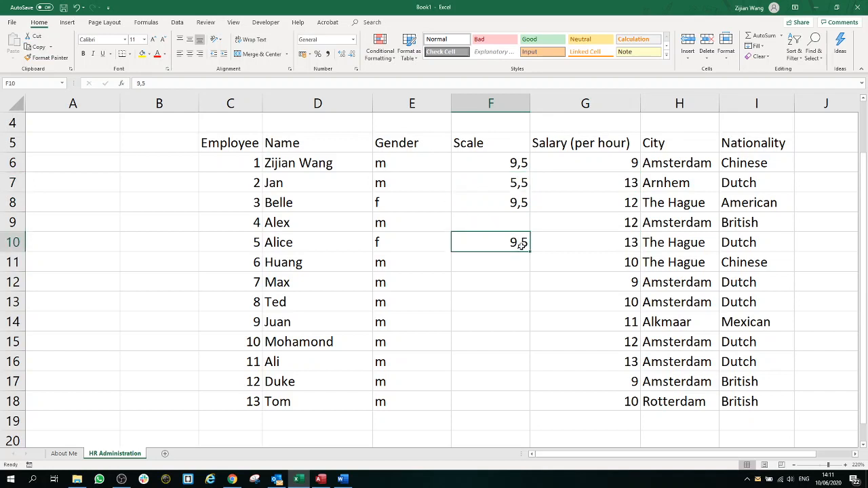
pyautogui.write('5,5')
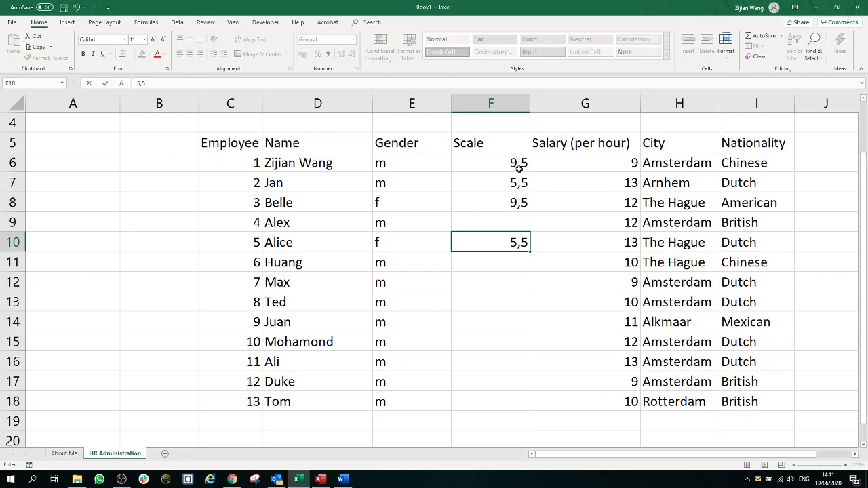
pyautogui.click(516, 202)
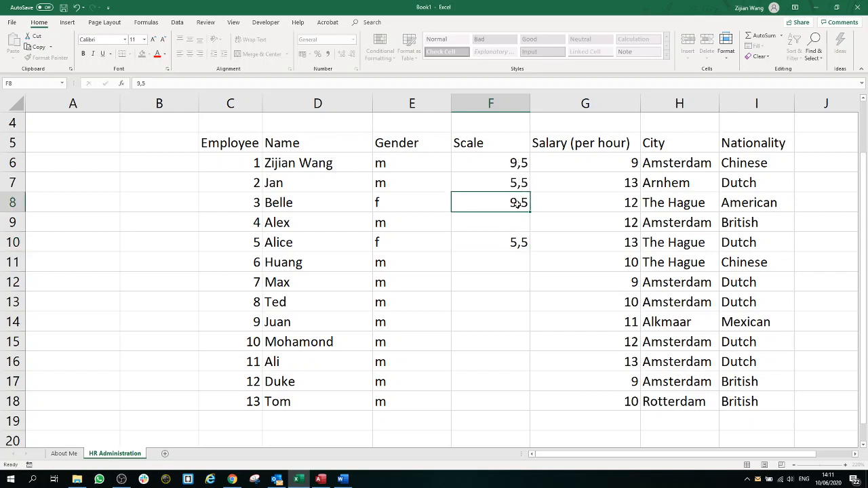
# Step: Correct employee 3's Scale in F8 to 6,2
pyautogui.click(581, 164)
pyautogui.click(512, 162)
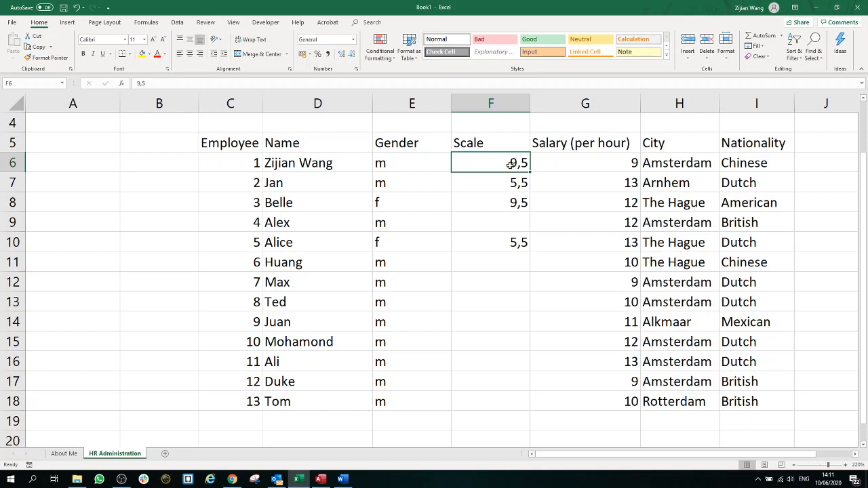
pyautogui.moveTo(566, 165); pyautogui.dragTo(516, 184)
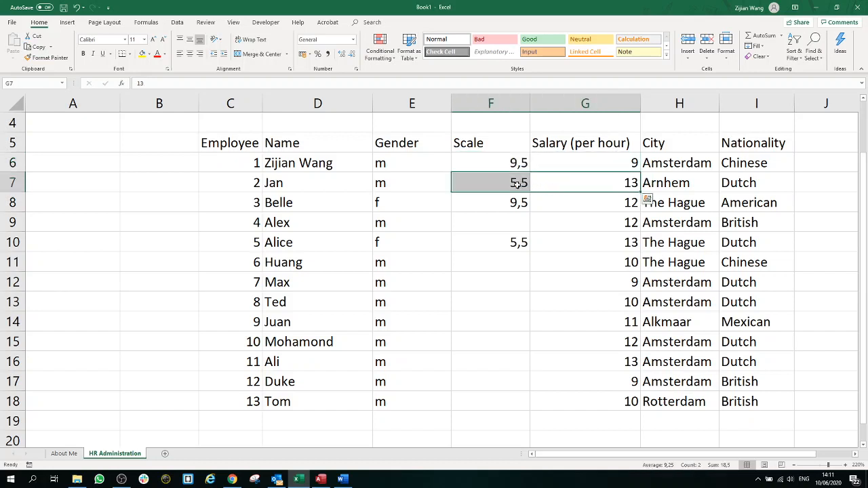
pyautogui.click(517, 185)
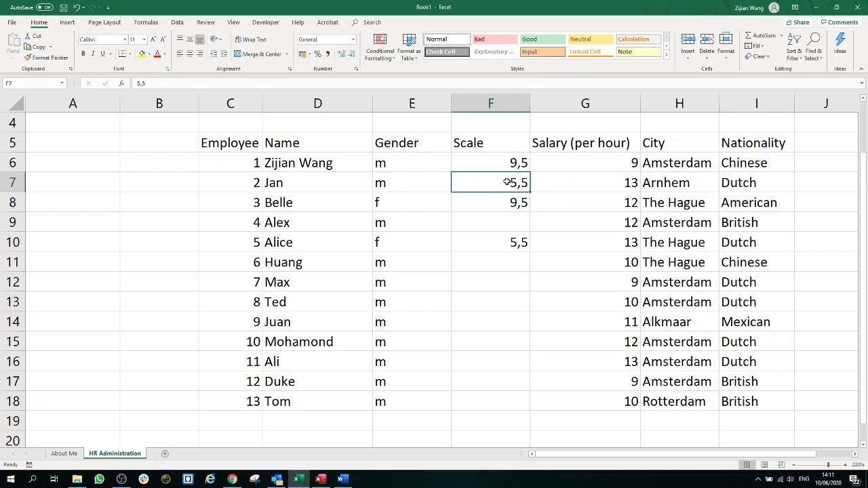
pyautogui.click(563, 185)
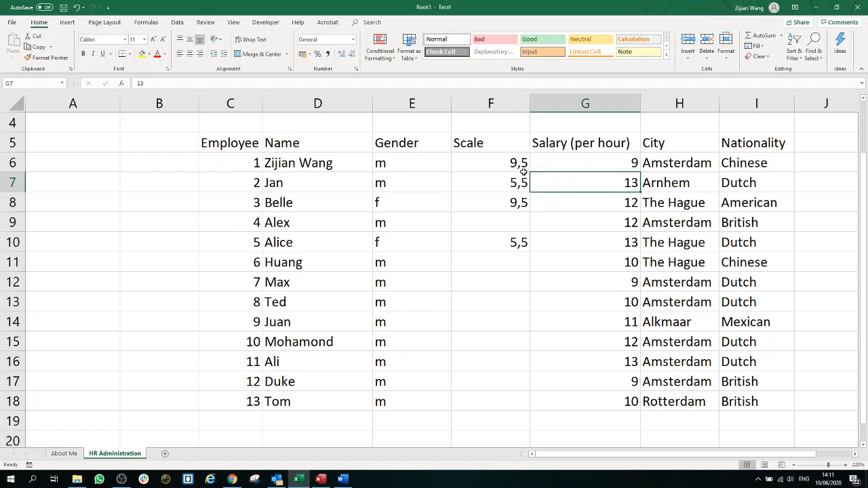
pyautogui.click(519, 202)
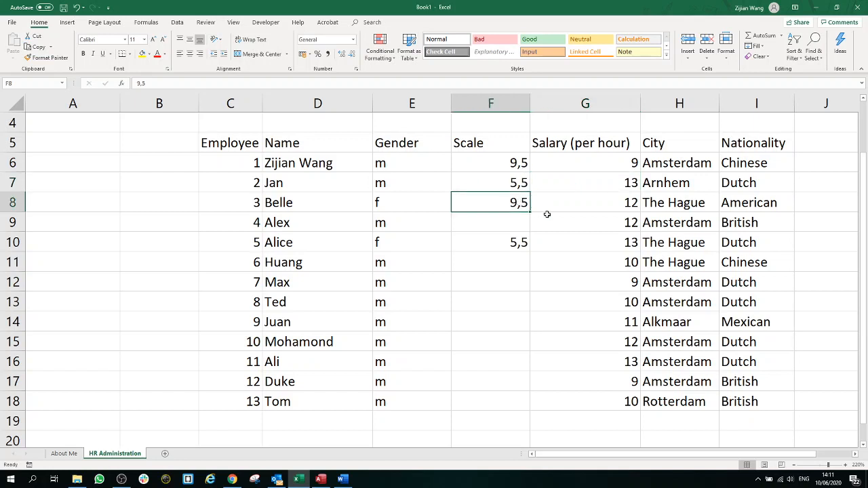
pyautogui.write('6,2')
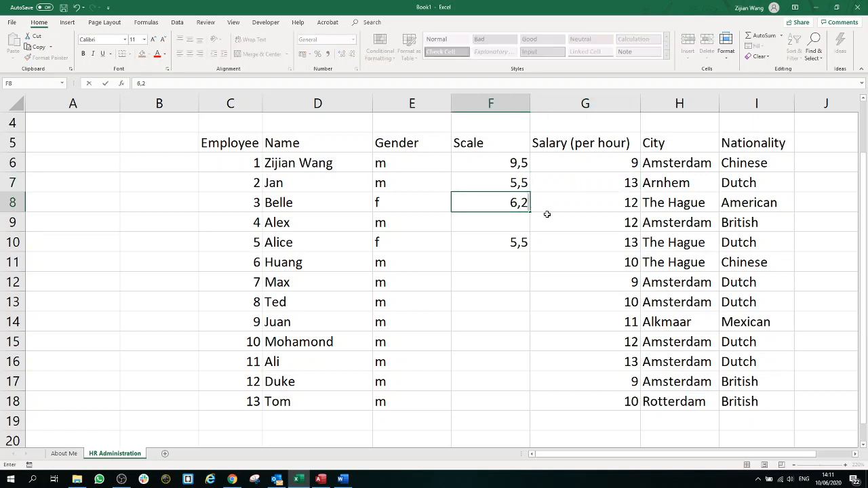
pyautogui.click(527, 225)
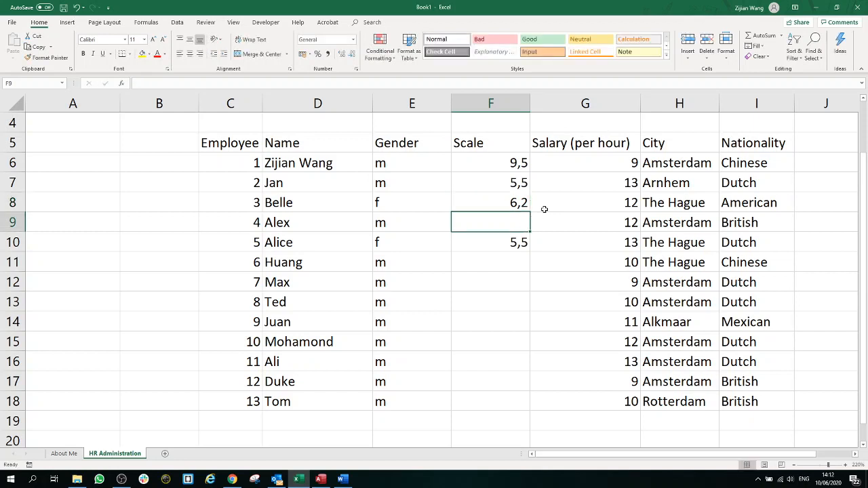
# Step: Enter Scale 6,2 for employee 4 and 8,1, 9,5, 8,1 for employees 6–8
pyautogui.write('6,')
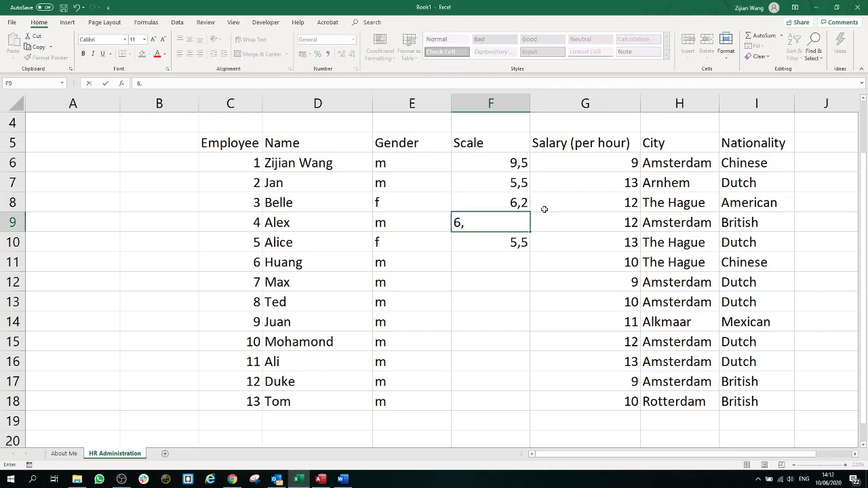
pyautogui.write('2')
pyautogui.press('Return')
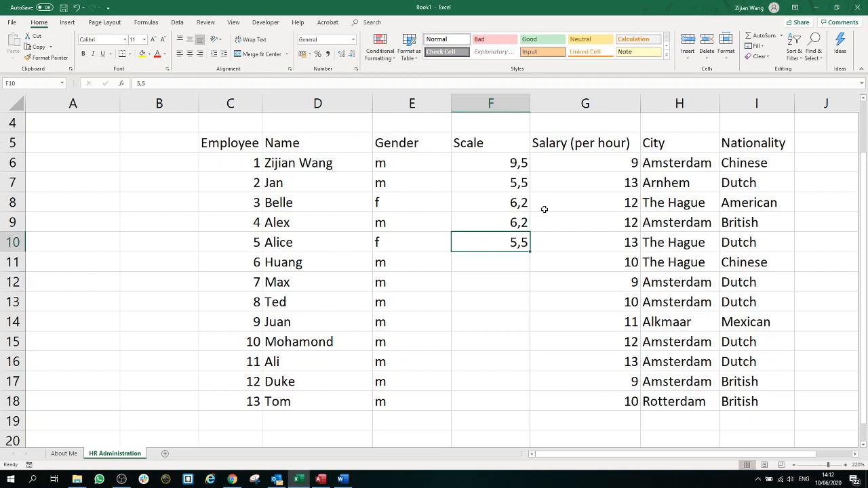
pyautogui.click(520, 257)
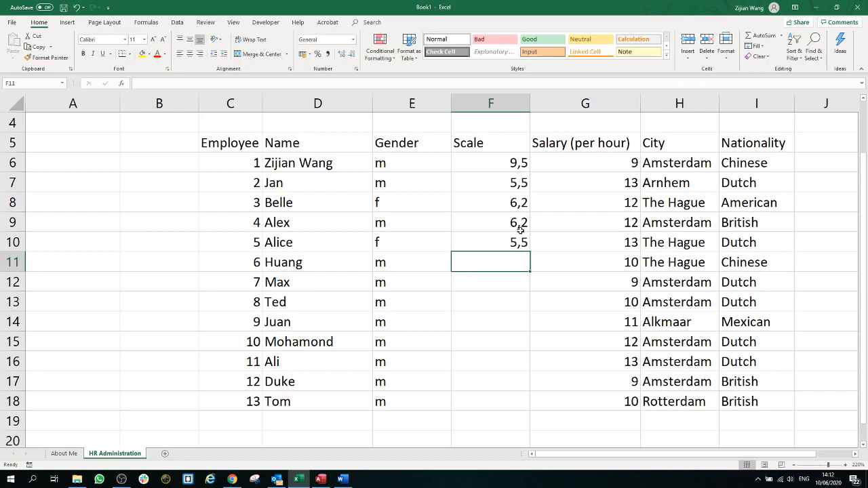
pyautogui.write('8')
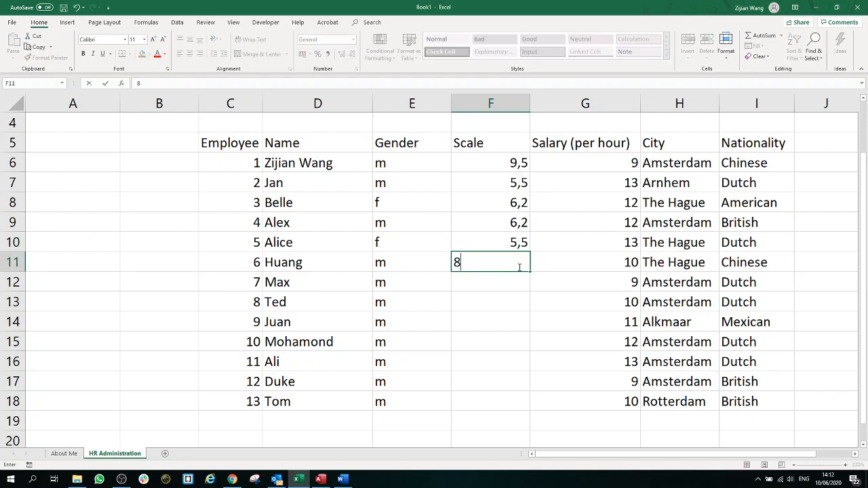
pyautogui.write(',1')
pyautogui.press('Return')
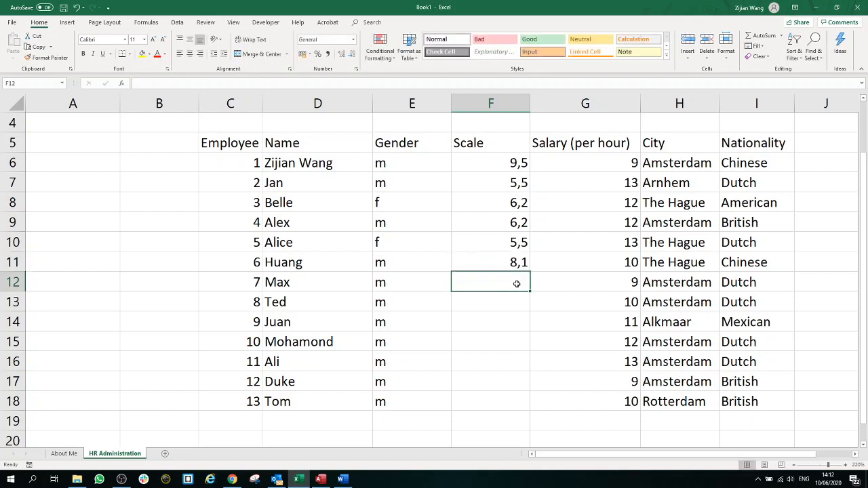
pyautogui.click(520, 263)
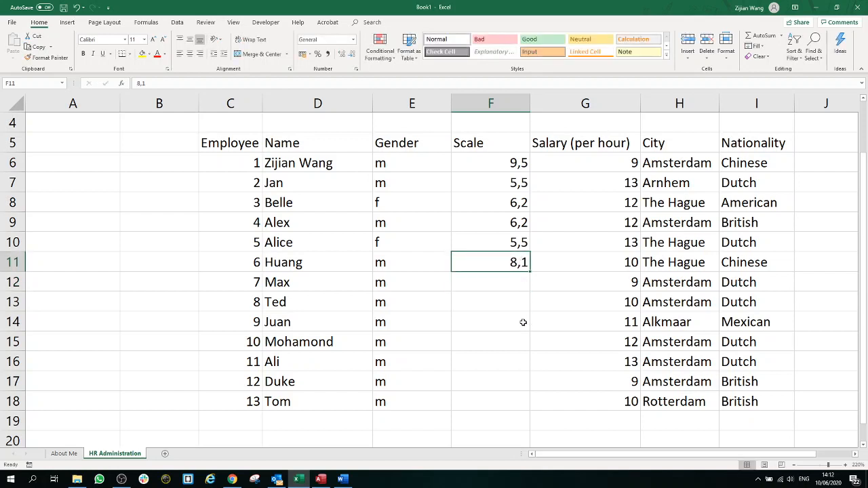
pyautogui.click(515, 282)
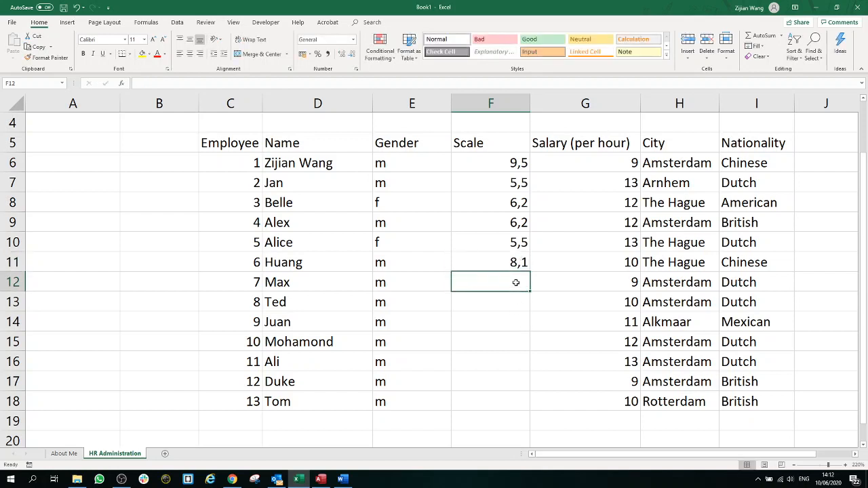
pyautogui.write('9,5')
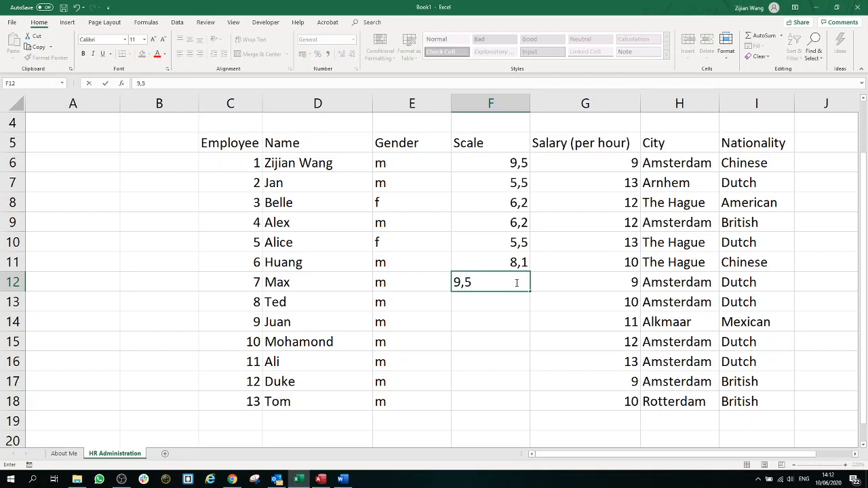
pyautogui.press('Return')
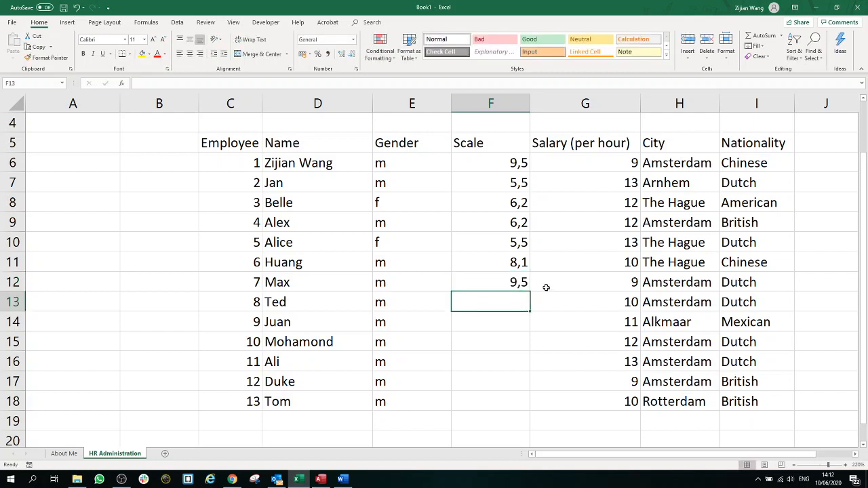
pyautogui.write('8,1')
pyautogui.press('Return')
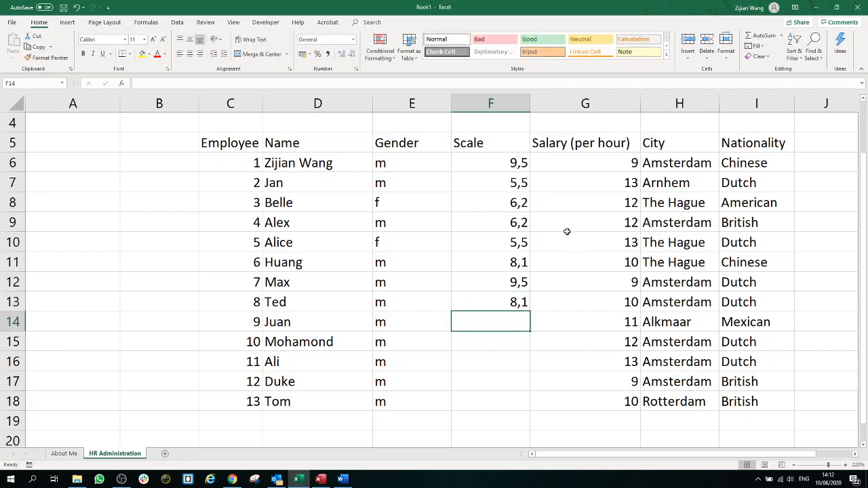
# Step: Review the filled Scale values F6:F13 against the table, ending on empty cell F14
pyautogui.moveTo(510, 144); pyautogui.dragTo(504, 397)
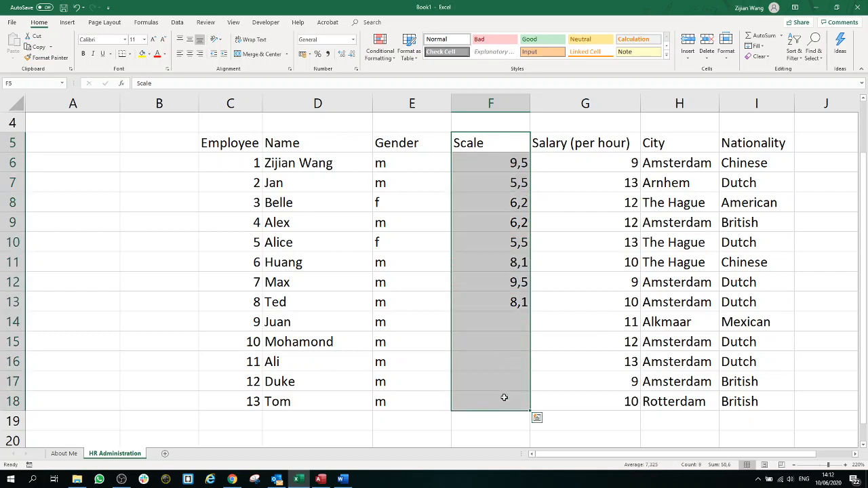
pyautogui.click(741, 402)
pyautogui.moveTo(742, 401); pyautogui.dragTo(207, 204)
pyautogui.scroll(-2, 414, 233)
pyautogui.scroll(1, 420, 235)
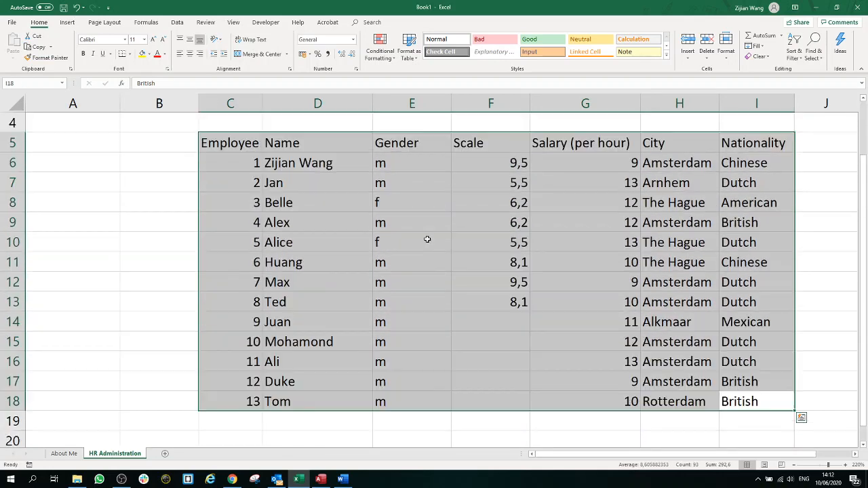
pyautogui.click(512, 328)
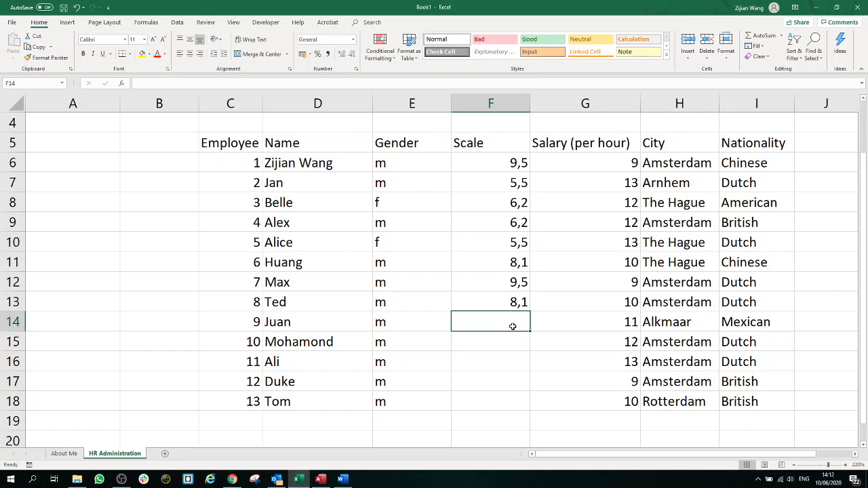
pyautogui.moveTo(511, 167); pyautogui.dragTo(508, 337)
pyautogui.click(515, 323)
pyautogui.click(547, 182)
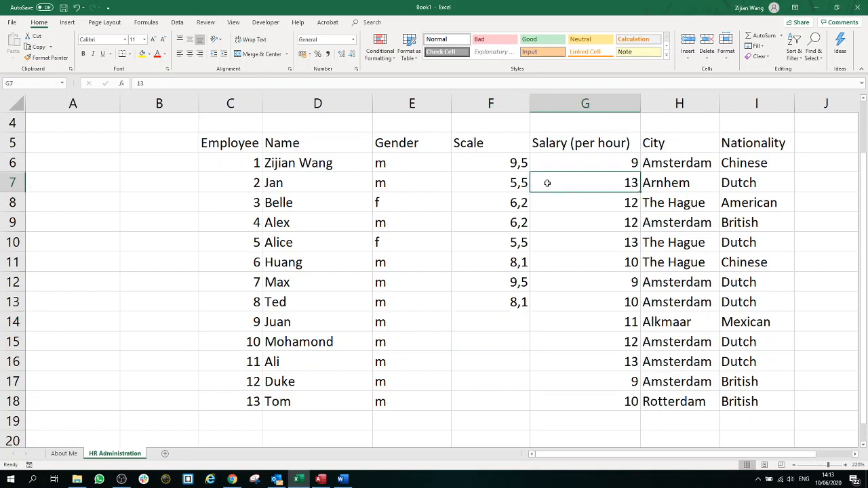
pyautogui.click(518, 182)
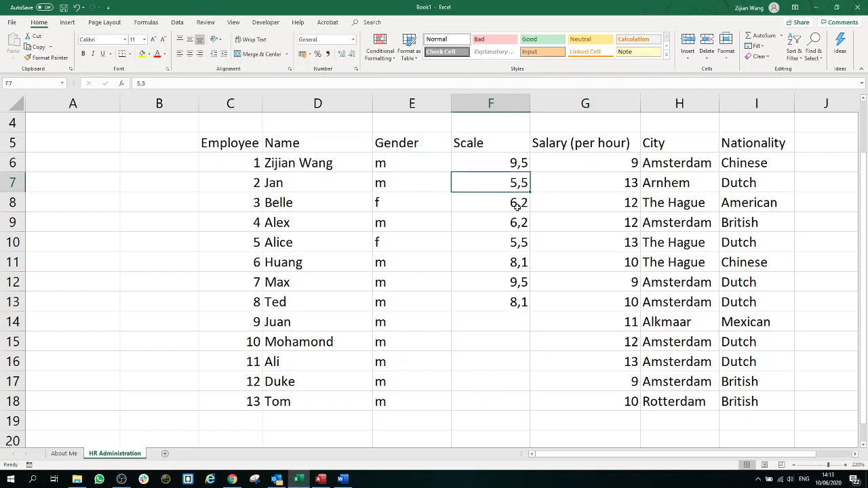
pyautogui.click(515, 316)
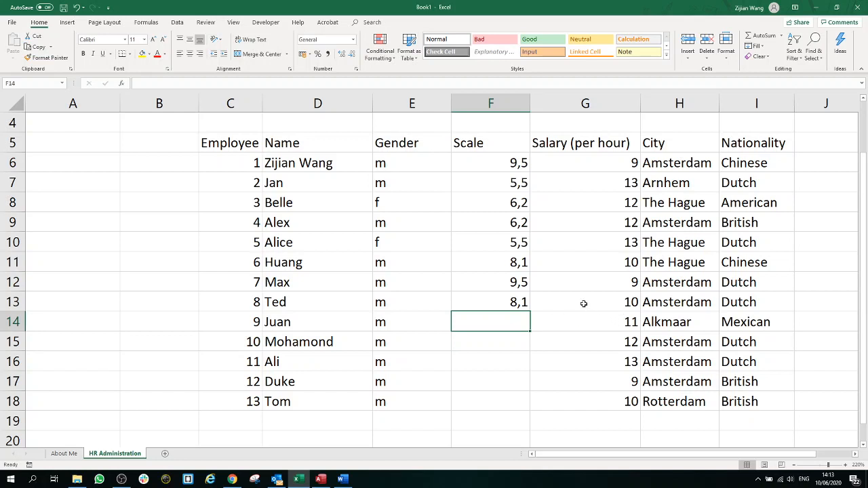
# Step: Enter Scale values 7,4, 6,2, 5,5, 9,5 and 8,1 into F14:F18
pyautogui.click(523, 263)
pyautogui.click(519, 224)
pyautogui.click(520, 262)
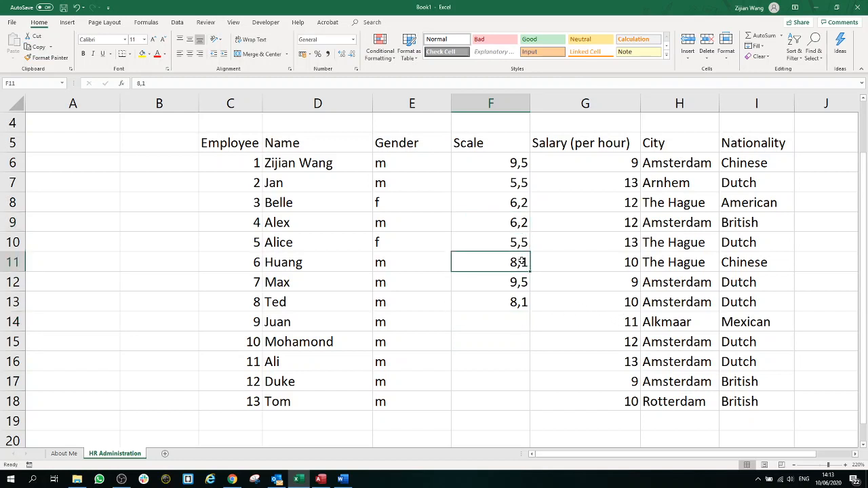
pyautogui.click(517, 327)
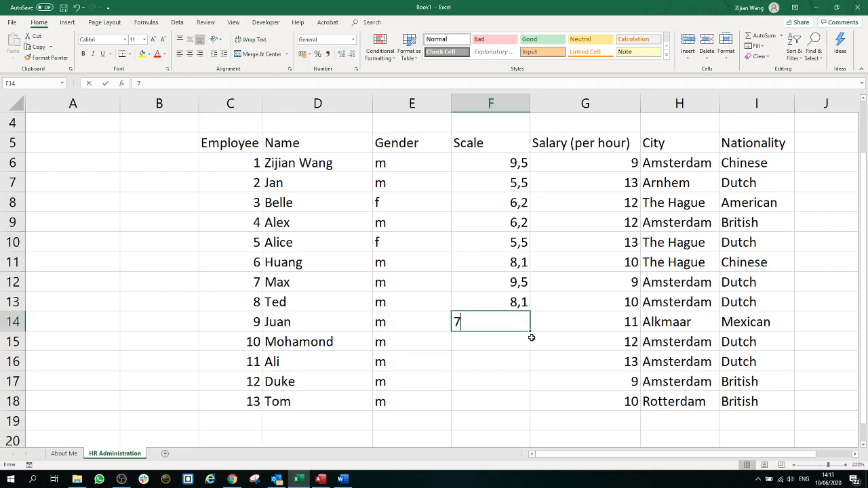
pyautogui.write('7,4')
pyautogui.click(516, 345)
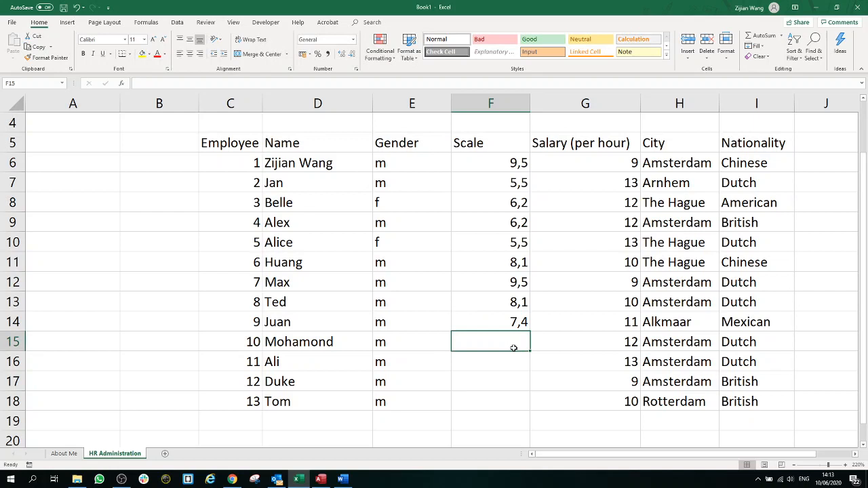
pyautogui.write('6,2')
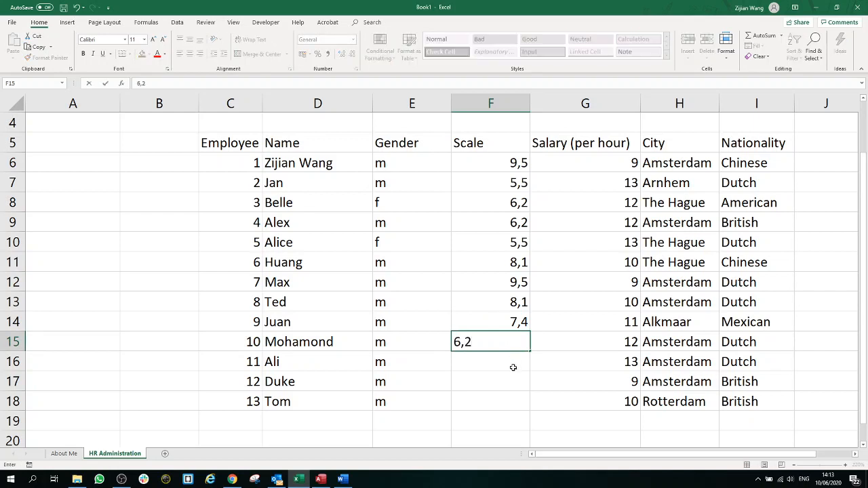
pyautogui.click(512, 366)
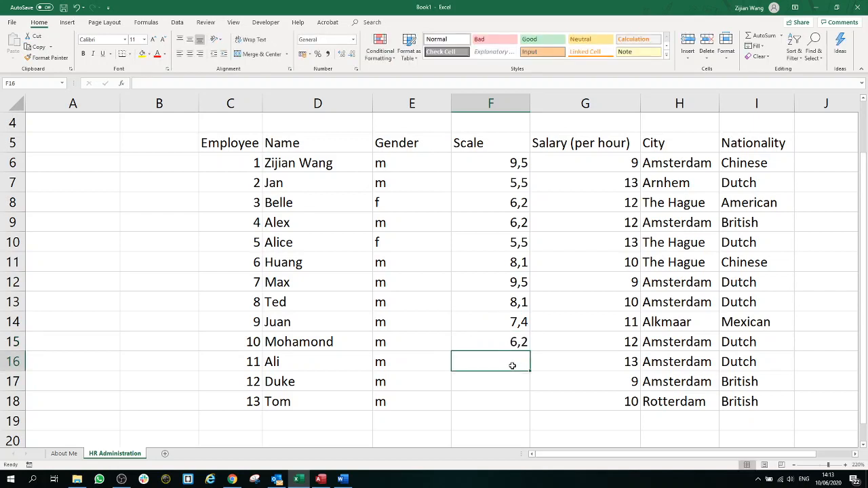
pyautogui.write('5,5')
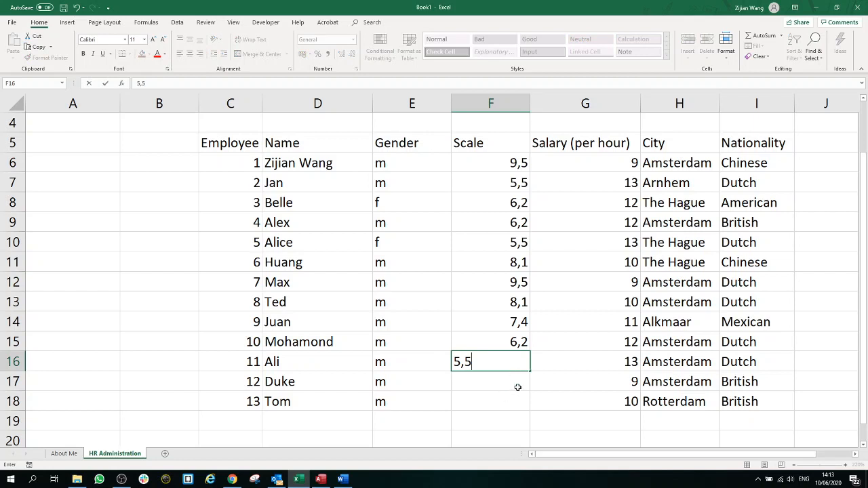
pyautogui.click(517, 388)
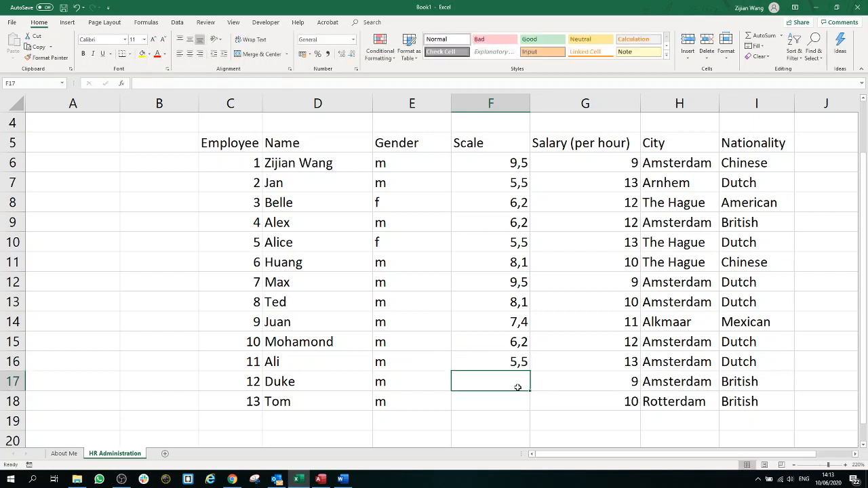
pyautogui.write('9,5')
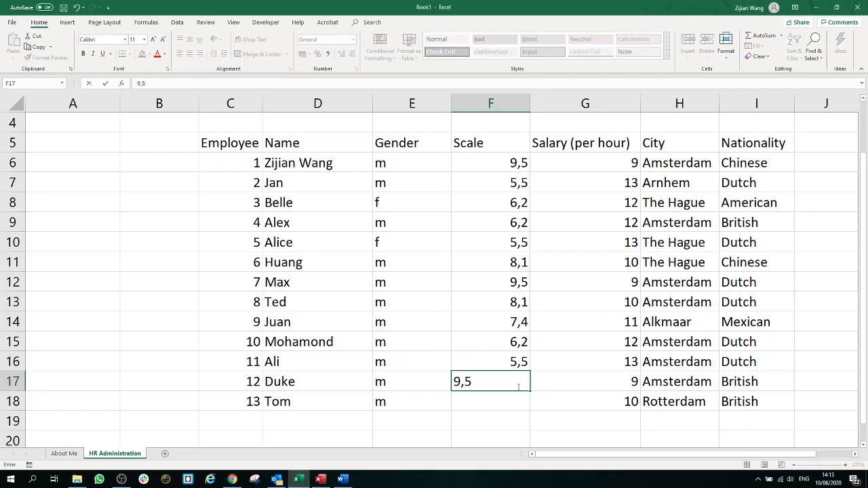
pyautogui.click(512, 402)
pyautogui.write('8,1')
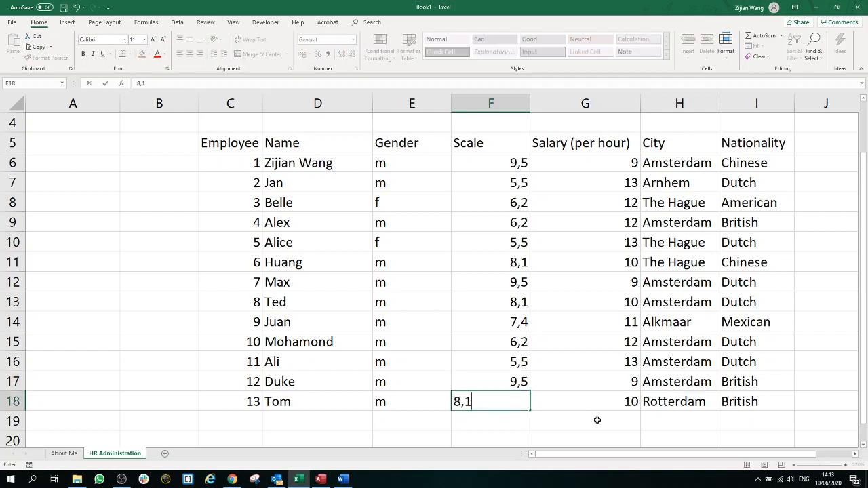
pyautogui.click(596, 420)
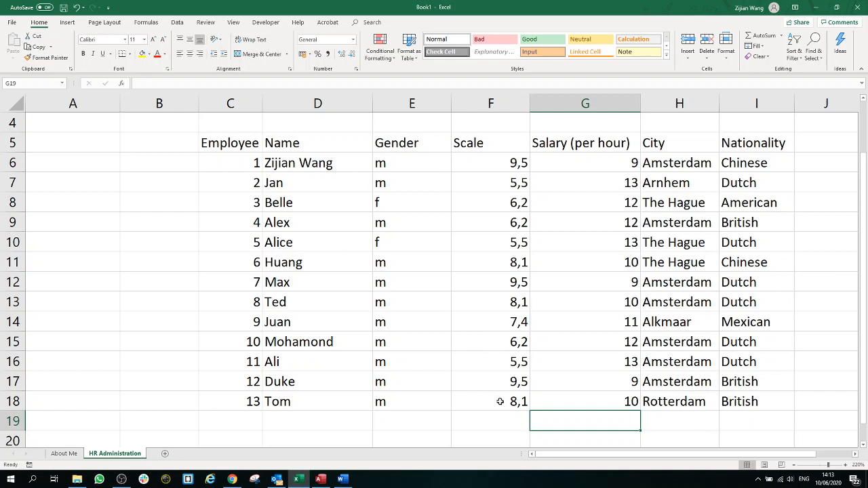
# Step: Select the Scale values F6:F18 and briefly check the Word document
pyautogui.moveTo(500, 403)
pyautogui.mouseDown()
pyautogui.moveTo(499, 160)
pyautogui.moveTo(488, 188)
pyautogui.moveTo(485, 395)
pyautogui.mouseUp()
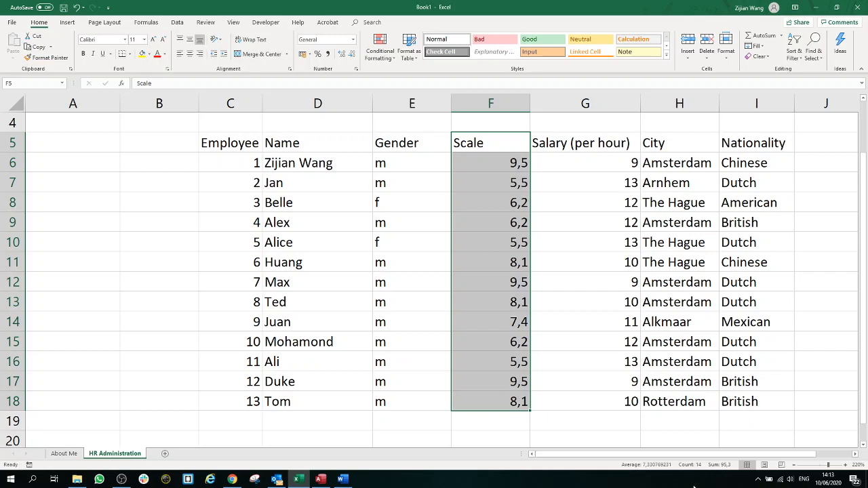
pyautogui.click(343, 480)
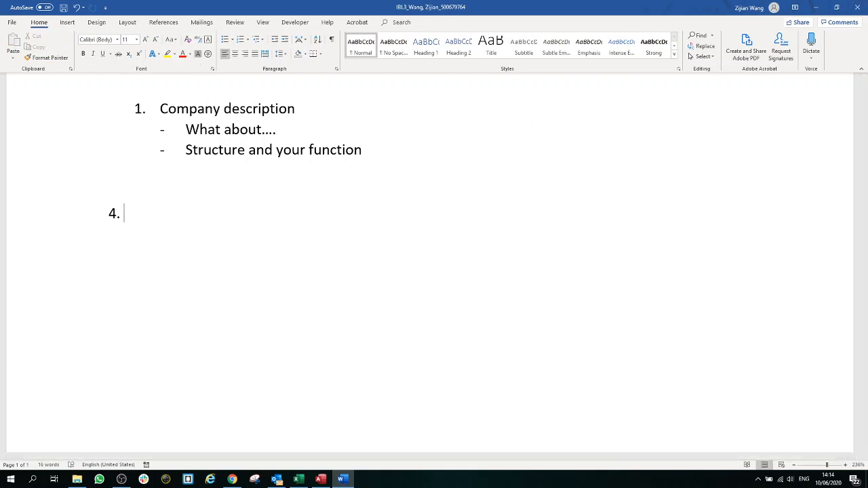
pyautogui.hotkey('alt', 'Tab')
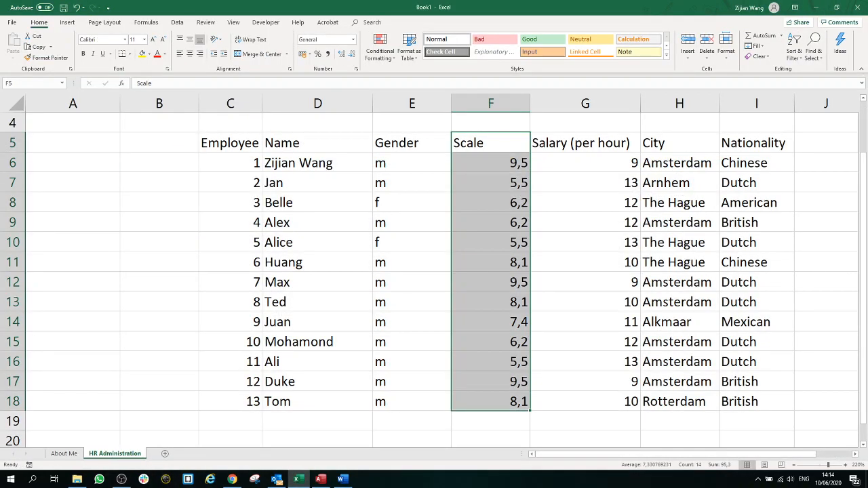
# Step: Centre the employee table C5:I18 and make the header row C5:I5 bold
pyautogui.hotkey('alt', 'Tab')
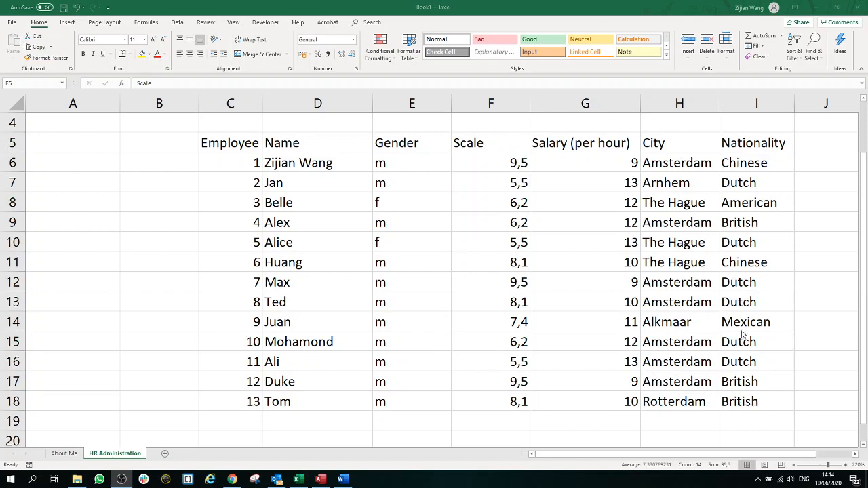
pyautogui.hotkey('alt', 'Tab')
pyautogui.moveTo(764, 401); pyautogui.dragTo(259, 145)
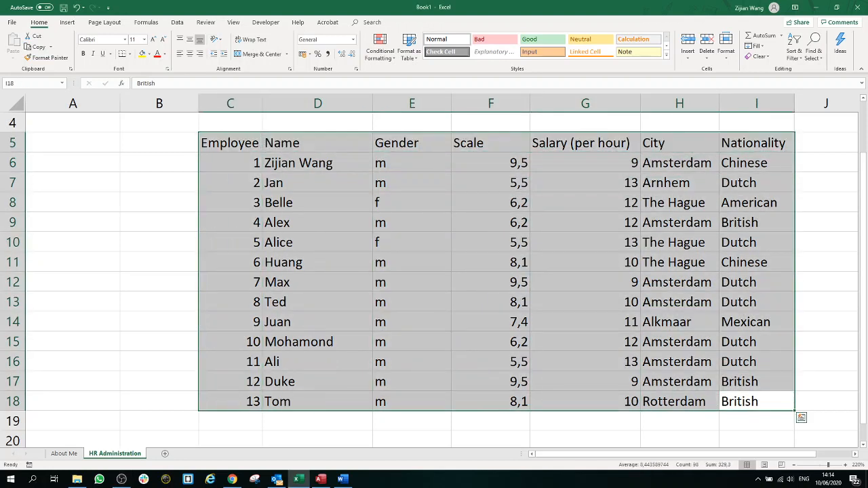
pyautogui.click(190, 57)
pyautogui.click(543, 197)
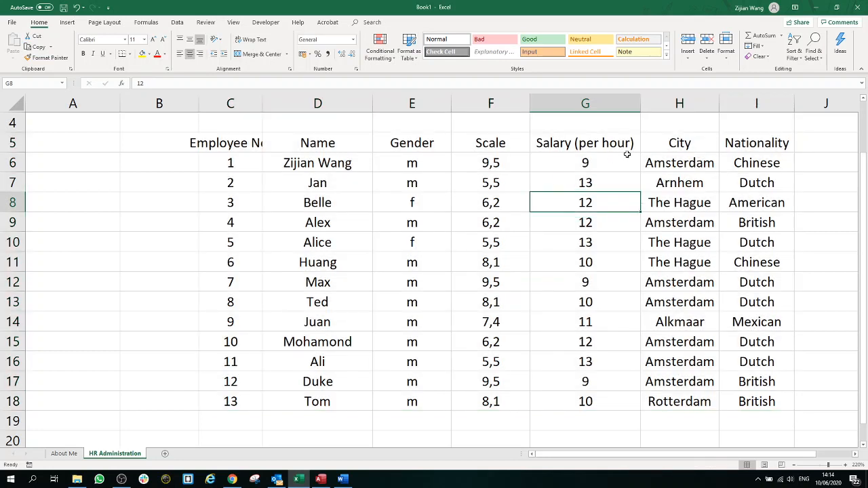
pyautogui.moveTo(754, 148); pyautogui.dragTo(213, 149)
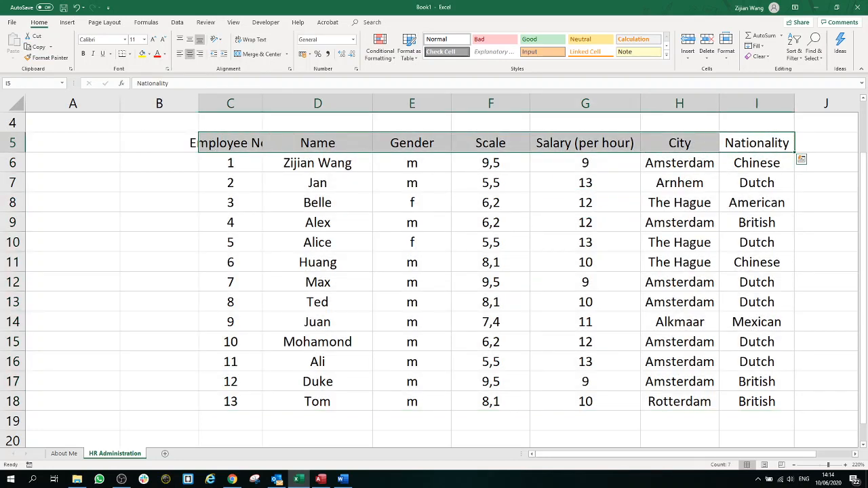
pyautogui.click(83, 54)
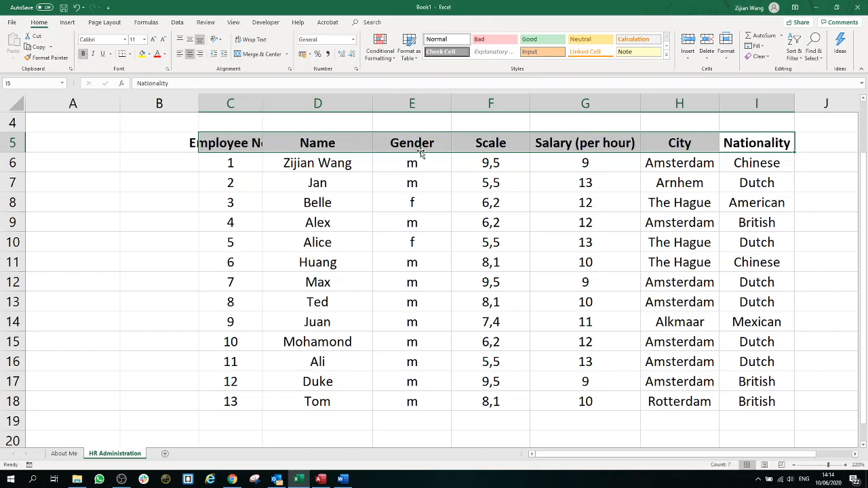
# Step: AutoFit the widths of columns C, D, E and F to their contents
pyautogui.doubleClick(263, 103)
pyautogui.doubleClick(399, 103)
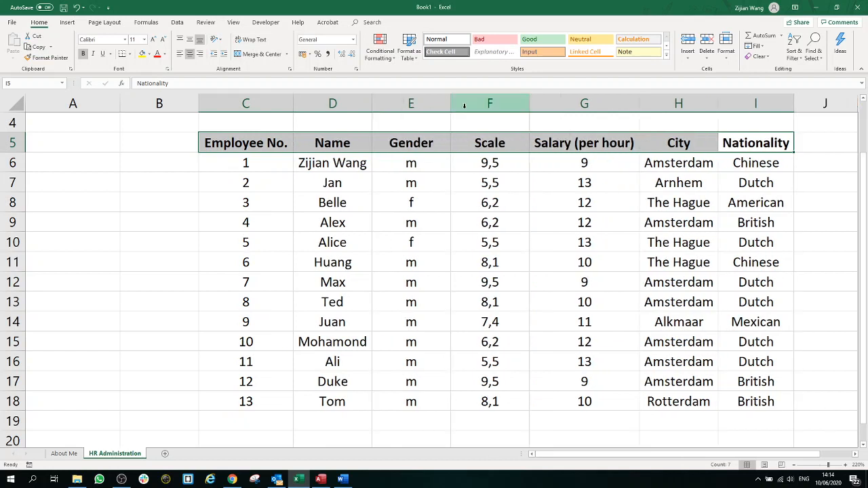
pyautogui.doubleClick(452, 104)
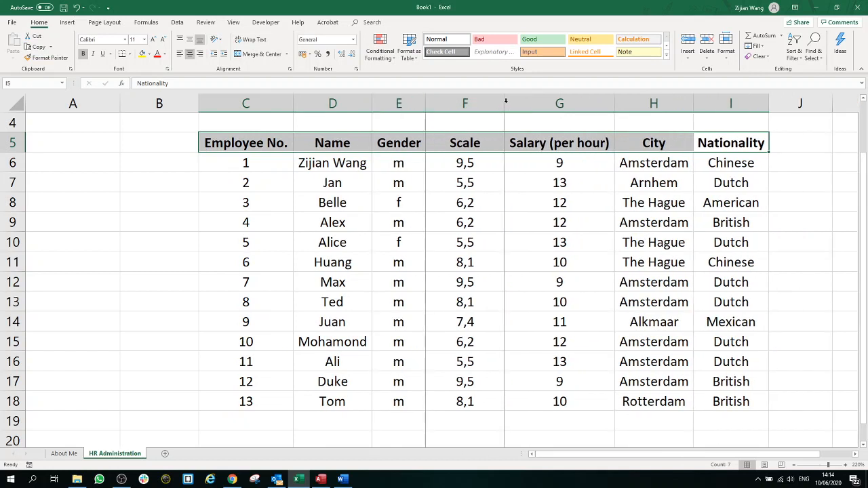
pyautogui.doubleClick(504, 104)
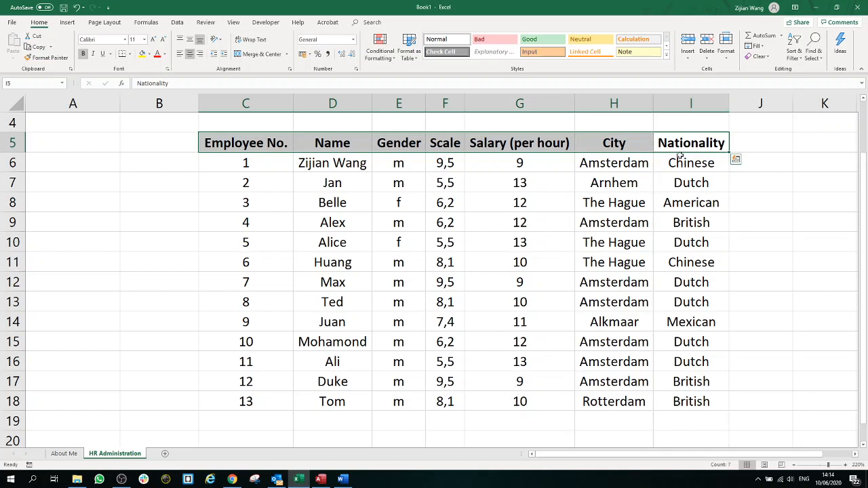
pyautogui.click(506, 179)
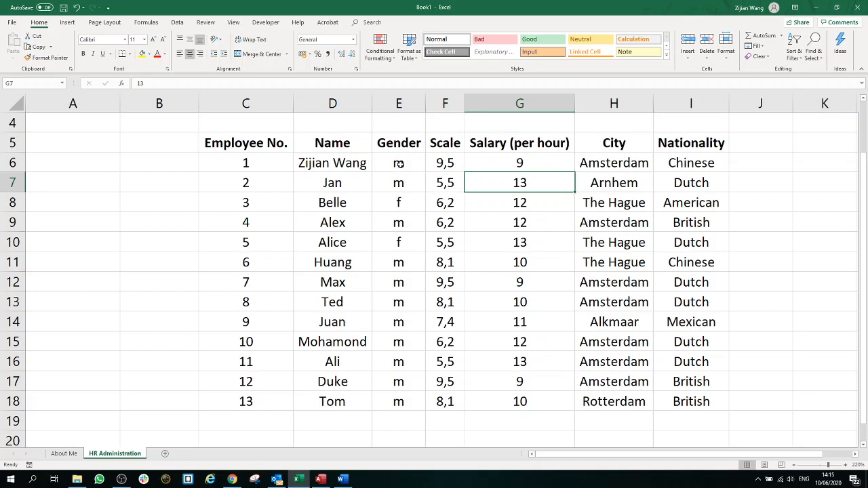
# Step: Make the Gender entries E6:E18 italic and underlined
pyautogui.moveTo(400, 164); pyautogui.dragTo(402, 402)
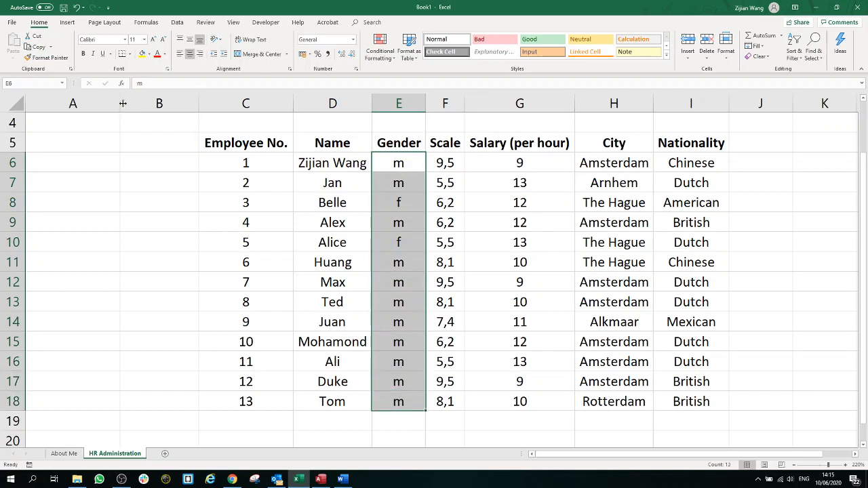
pyautogui.click(93, 54)
pyautogui.click(102, 56)
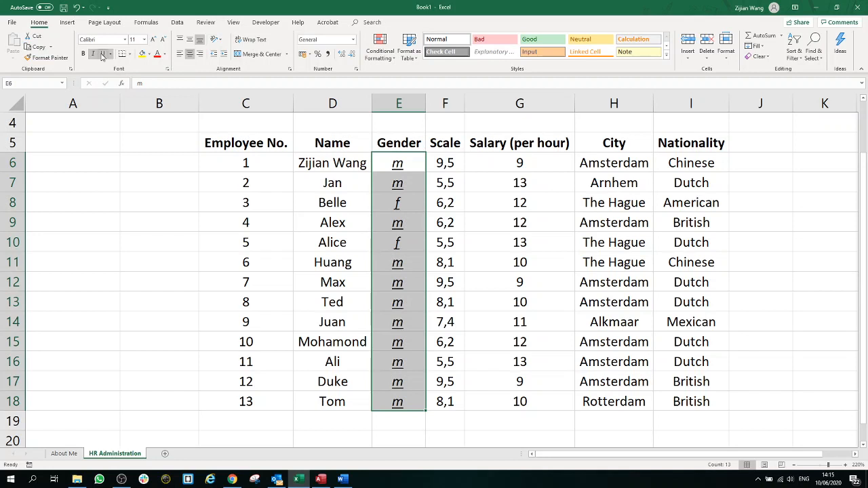
pyautogui.click(289, 315)
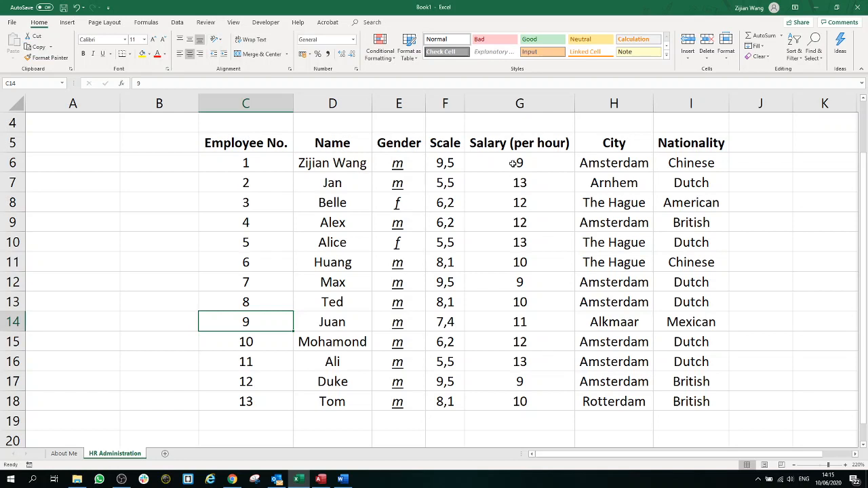
# Step: Select the Scale and Salary values F6:G18
pyautogui.moveTo(514, 163); pyautogui.dragTo(514, 178)
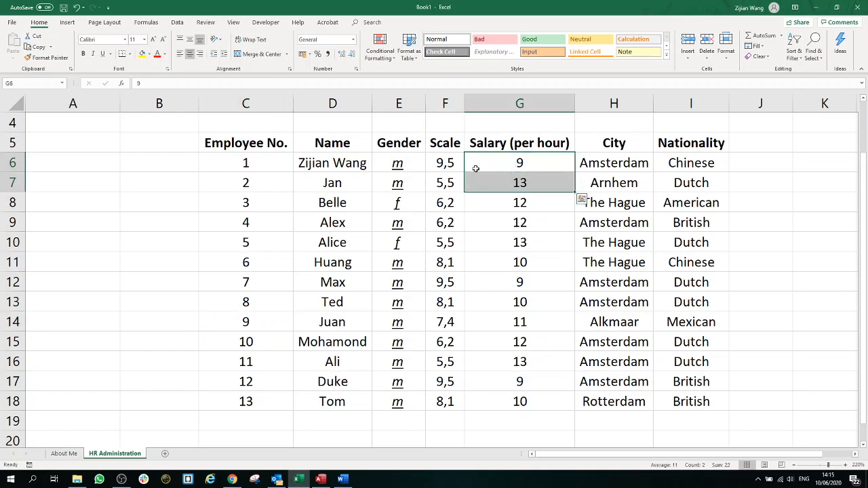
pyautogui.click(455, 164)
pyautogui.moveTo(455, 164); pyautogui.dragTo(533, 402)
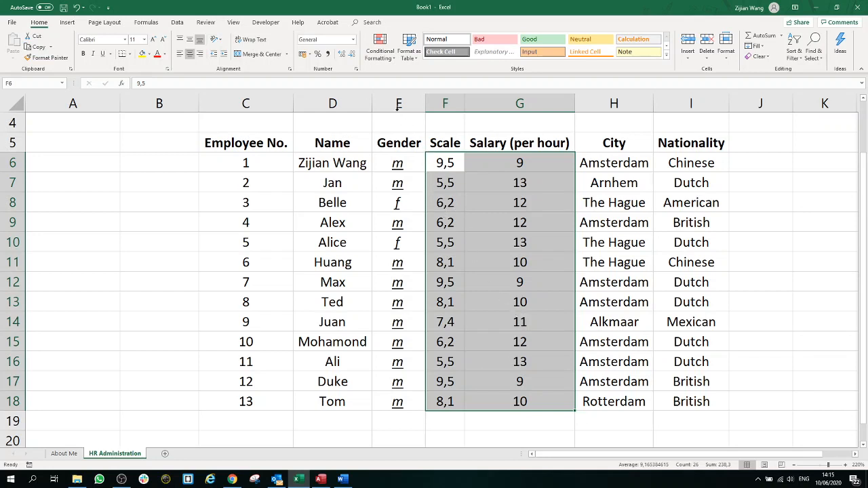
# Step: Apply the Red-White-Blue Color Scale conditional format to F6:G18
pyautogui.click(383, 59)
pyautogui.moveTo(386, 76)
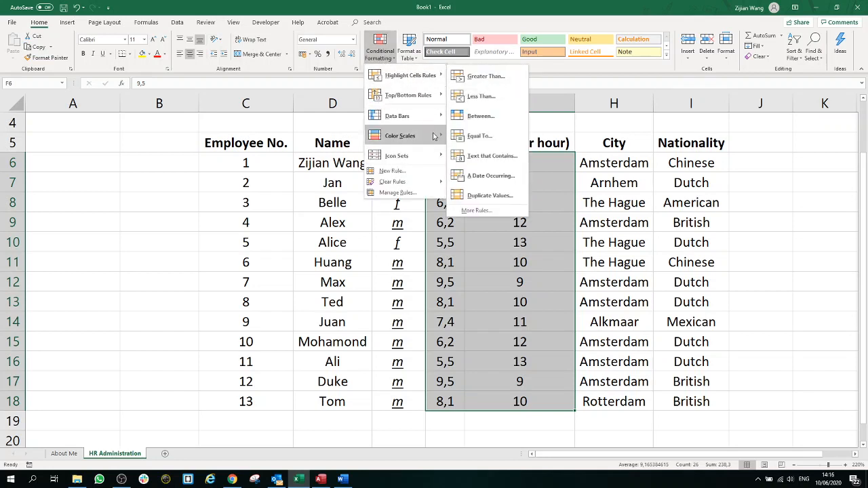
pyautogui.moveTo(434, 137)
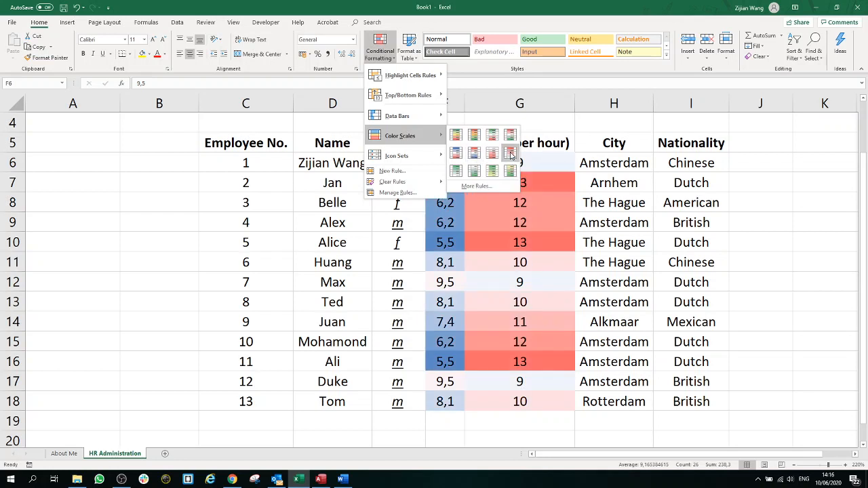
pyautogui.click(474, 155)
pyautogui.click(550, 202)
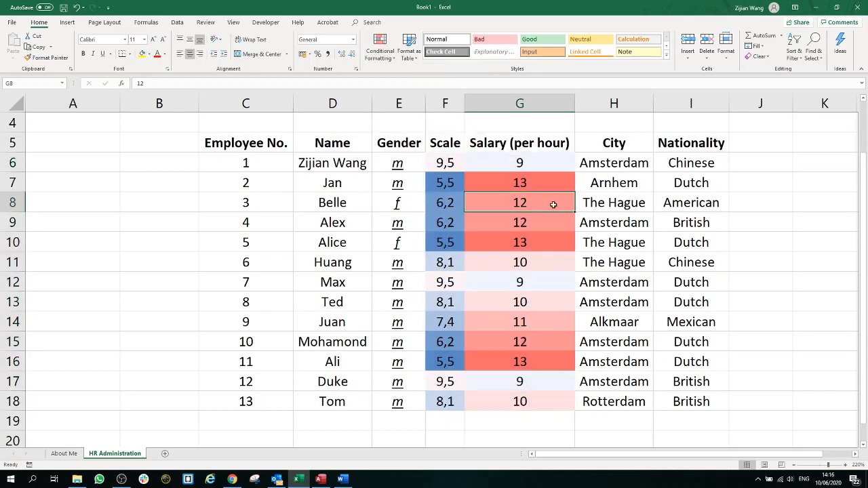
pyautogui.scroll(-1, 556, 235)
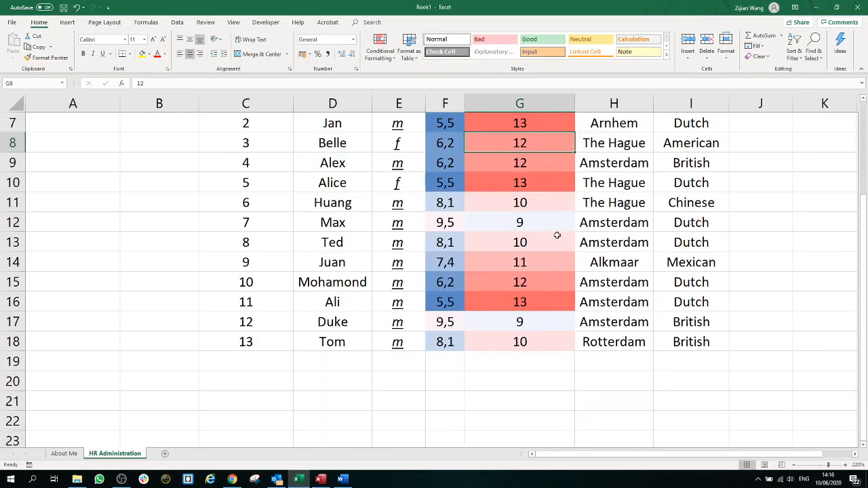
pyautogui.scroll(1, 553, 232)
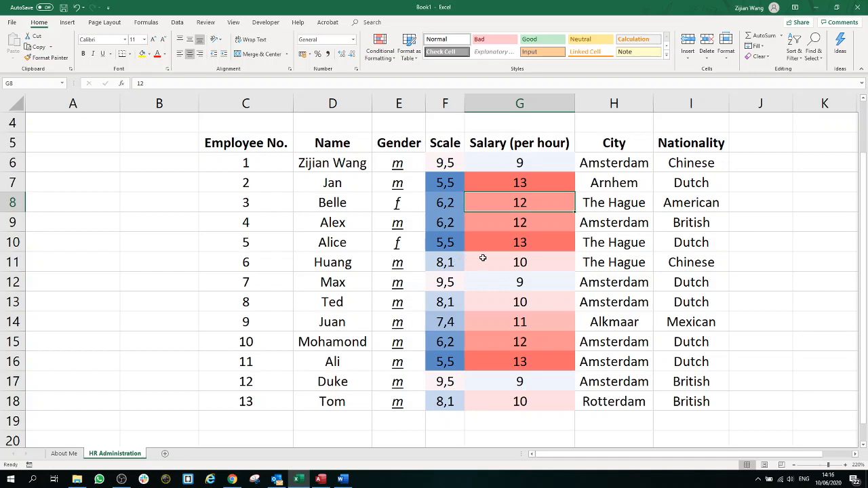
pyautogui.click(500, 245)
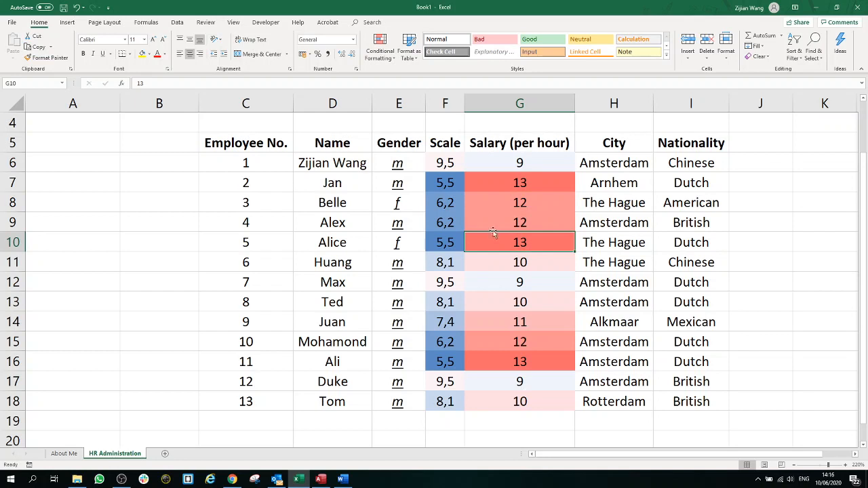
pyautogui.moveTo(445, 163); pyautogui.dragTo(445, 402)
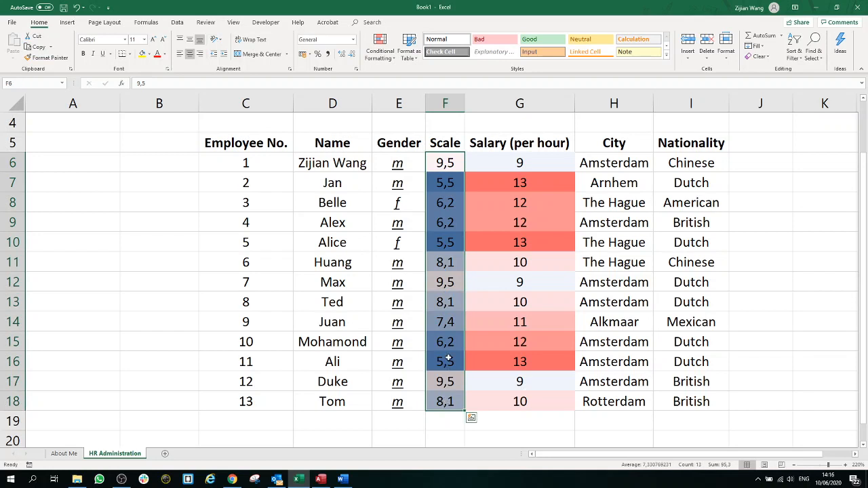
pyautogui.click(526, 162)
pyautogui.moveTo(526, 161); pyautogui.dragTo(527, 400)
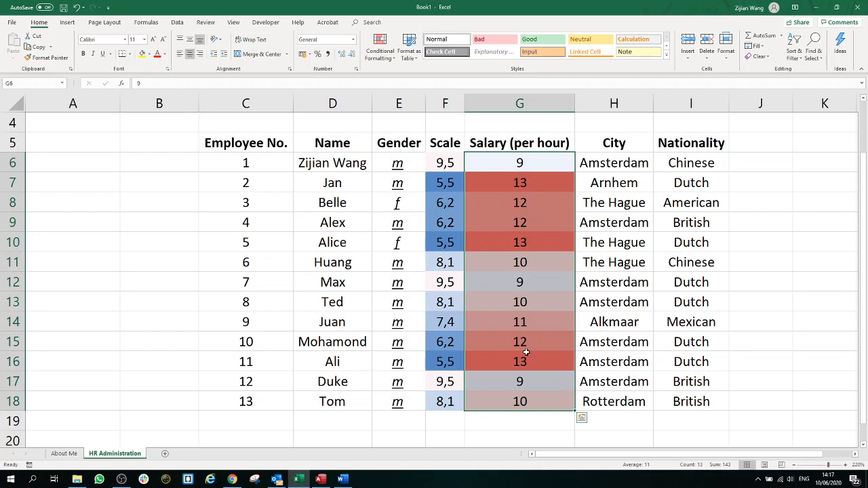
pyautogui.click(613, 362)
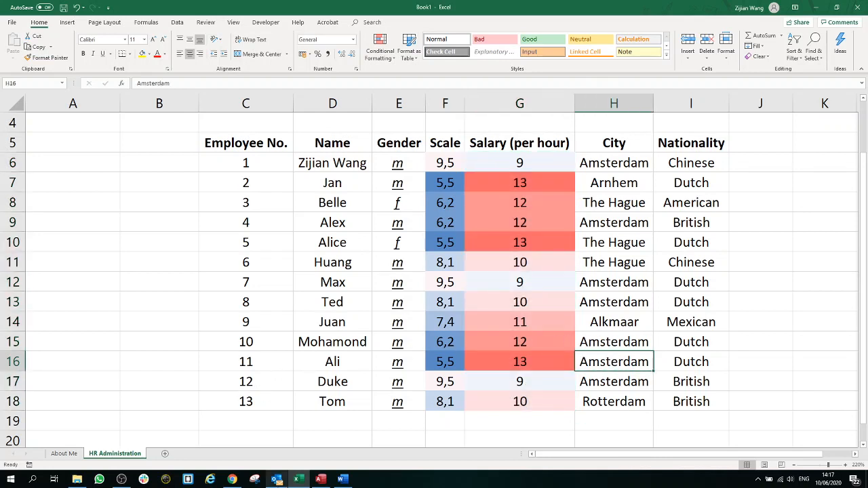
pyautogui.moveTo(277, 482)
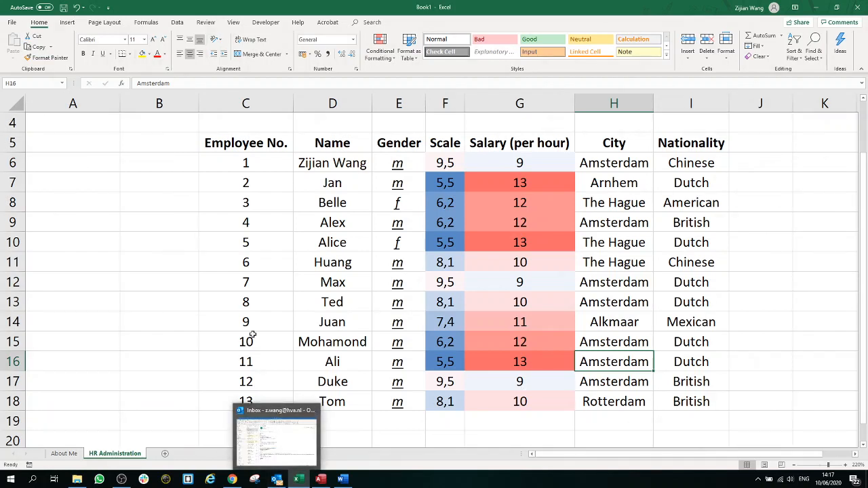
pyautogui.moveTo(540, 400); pyautogui.dragTo(406, 406)
pyautogui.click(407, 163)
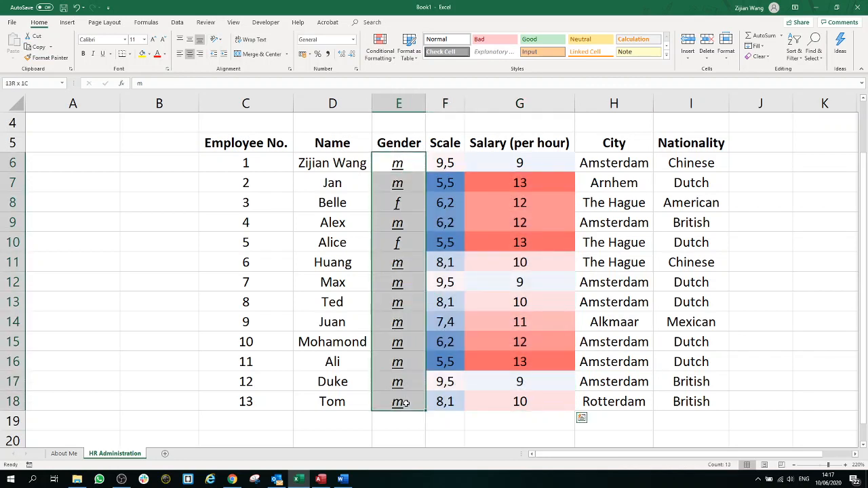
pyautogui.click(540, 404)
pyautogui.moveTo(529, 402); pyautogui.dragTo(438, 167)
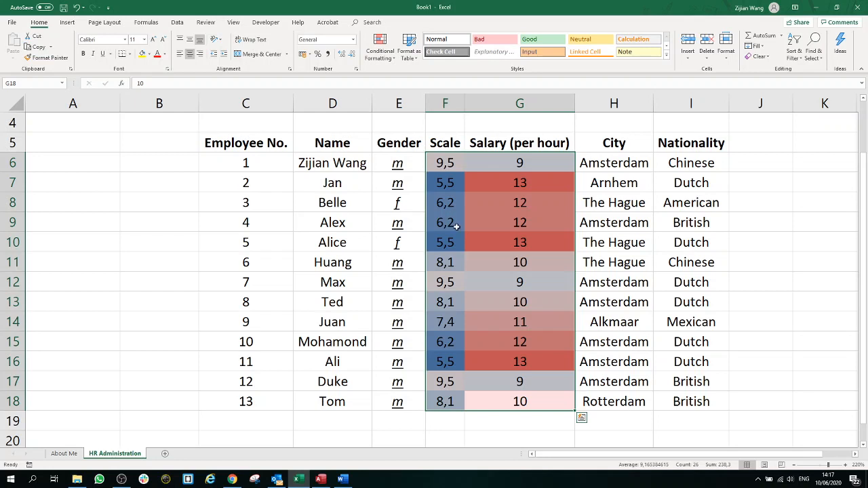
pyautogui.click(486, 245)
pyautogui.click(493, 297)
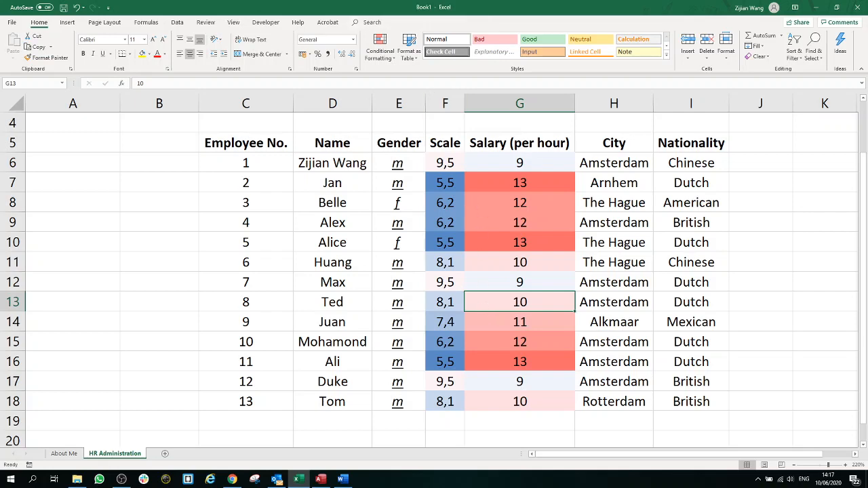
pyautogui.click(233, 480)
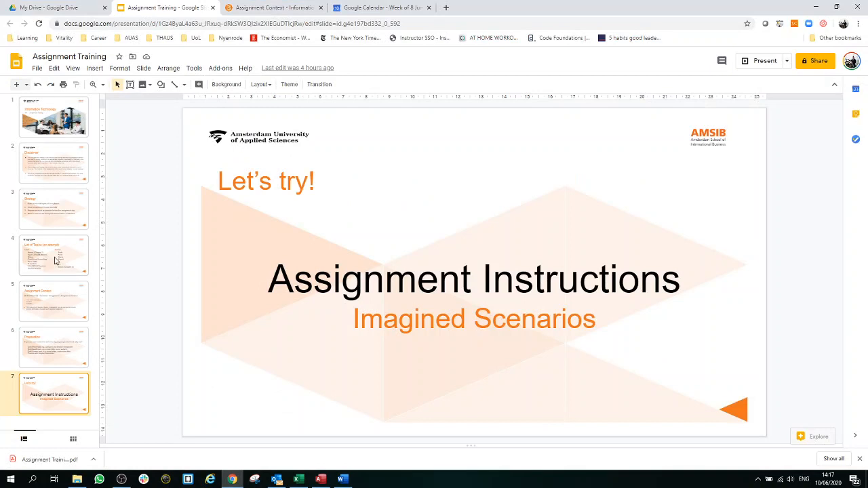
pyautogui.click(56, 261)
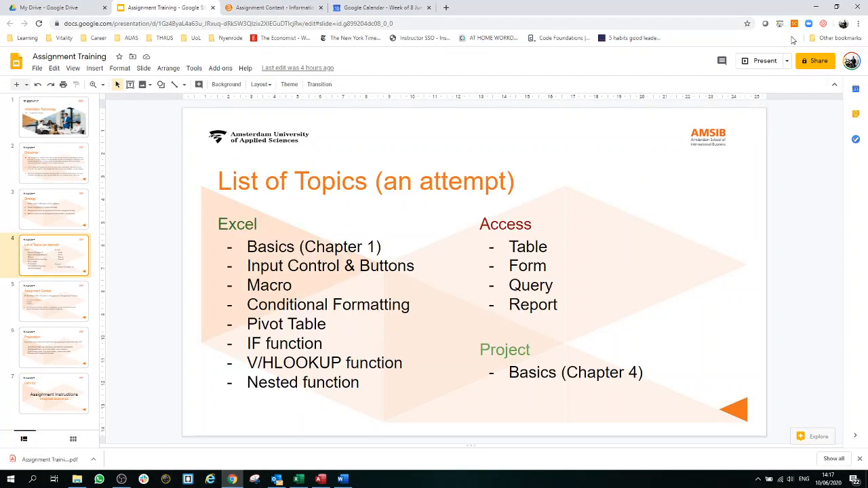
pyautogui.click(817, 8)
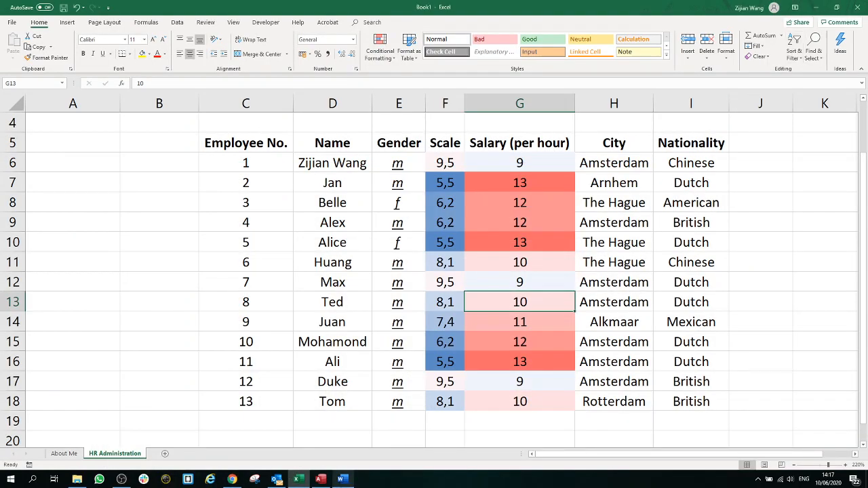
# Step: Add a new sheet named 'Info Retrieval', zoom in, and select cell B2
pyautogui.click(165, 453)
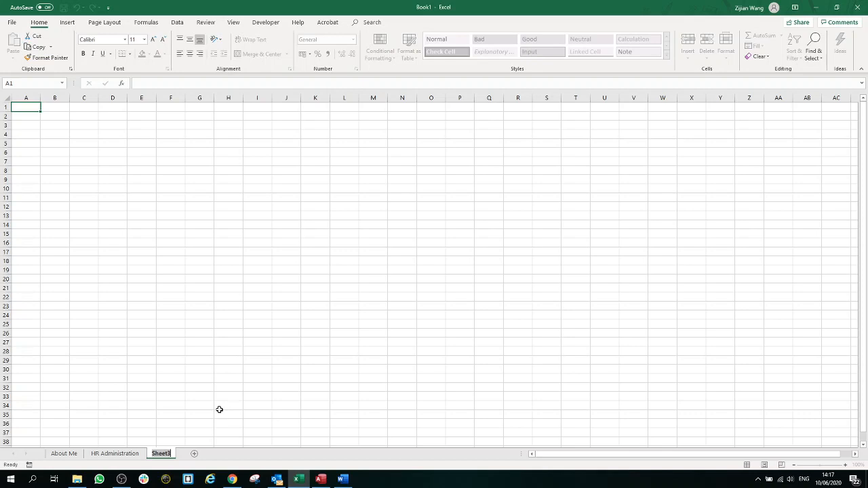
pyautogui.write('Info Retri')
pyautogui.write('val')
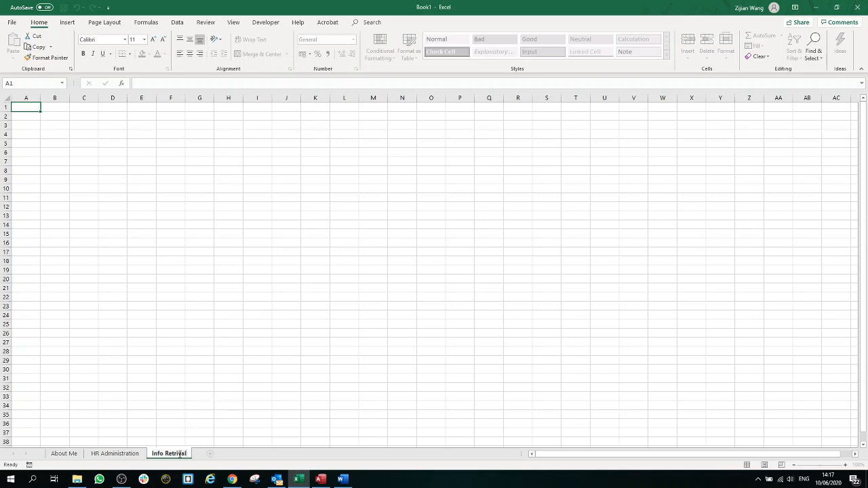
pyautogui.press('Left')
pyautogui.press('Left')
pyautogui.press('Left')
pyautogui.write('e')
pyautogui.click(226, 415)
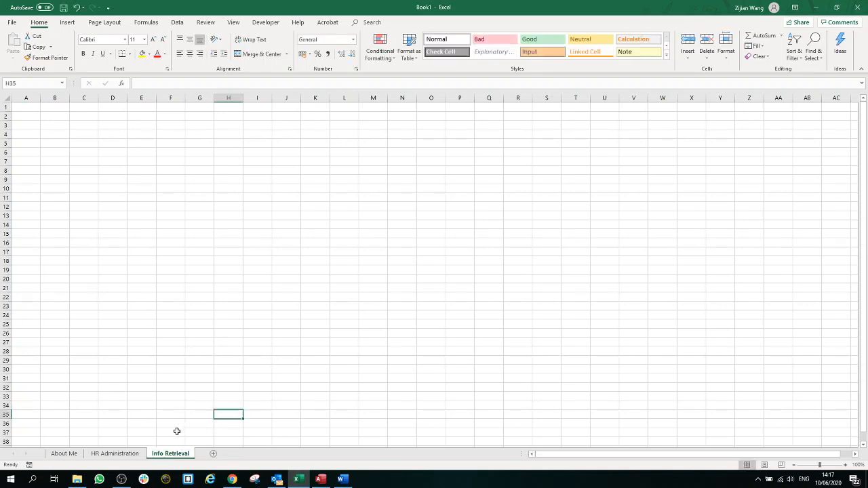
pyautogui.moveTo(819, 466); pyautogui.dragTo(826, 466)
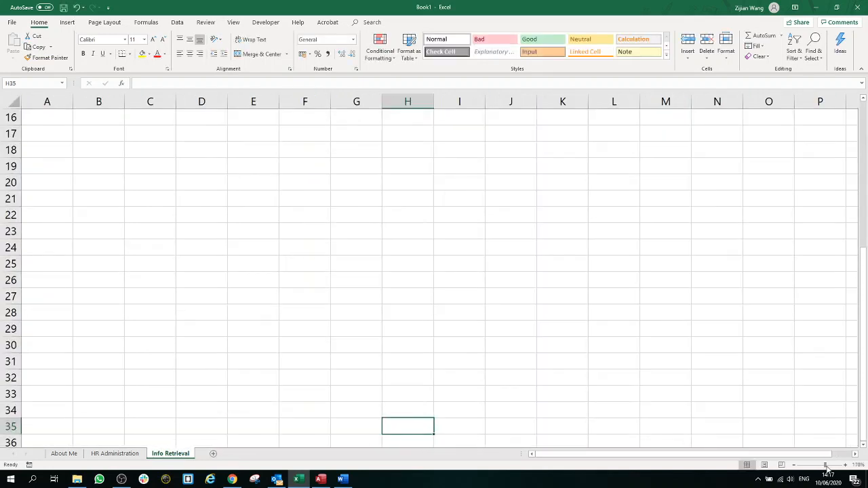
pyautogui.scroll(5, 407, 295)
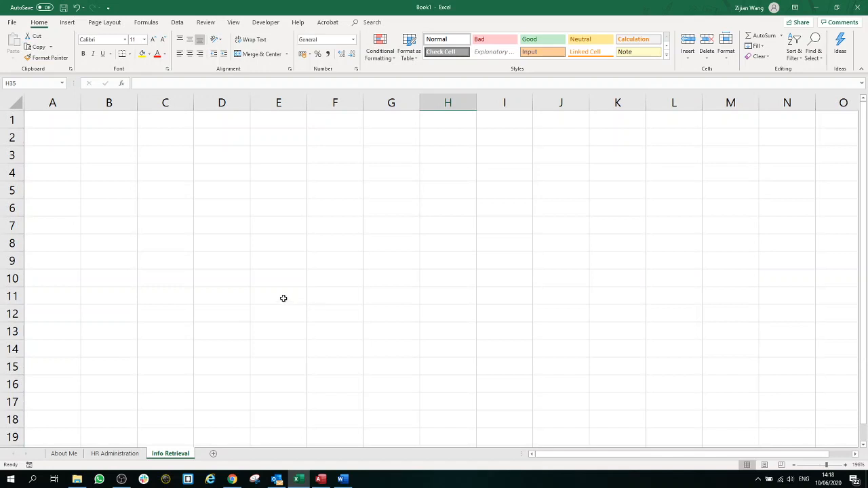
pyautogui.click(128, 140)
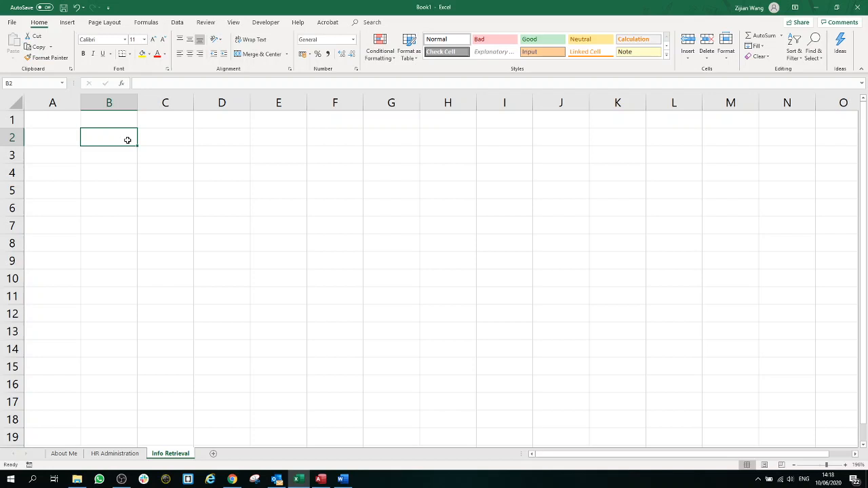
# Step: Check the employee numbers C6:C18 on HR Administration, then zoom in on Info Retrieval
pyautogui.click(127, 453)
pyautogui.moveTo(260, 161); pyautogui.dragTo(260, 402)
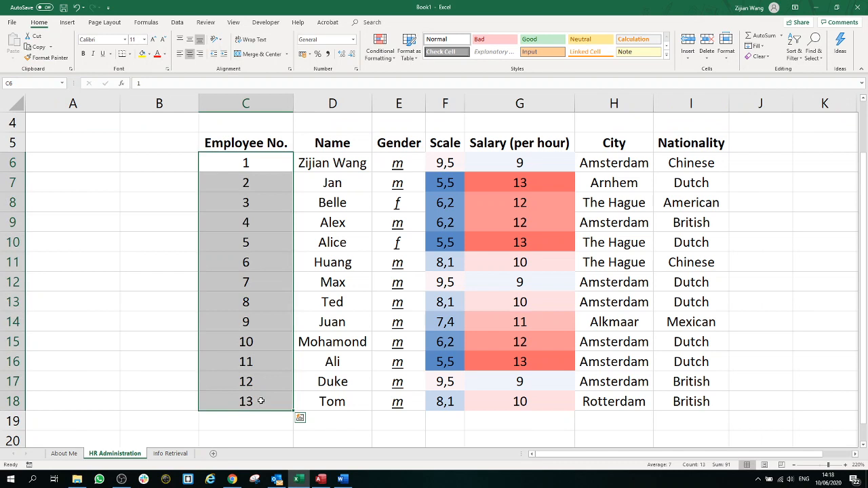
pyautogui.click(180, 457)
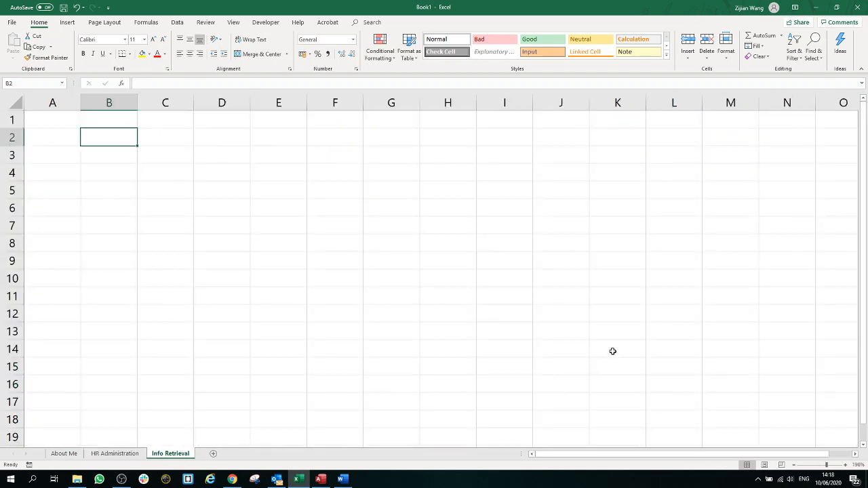
pyautogui.click(834, 465)
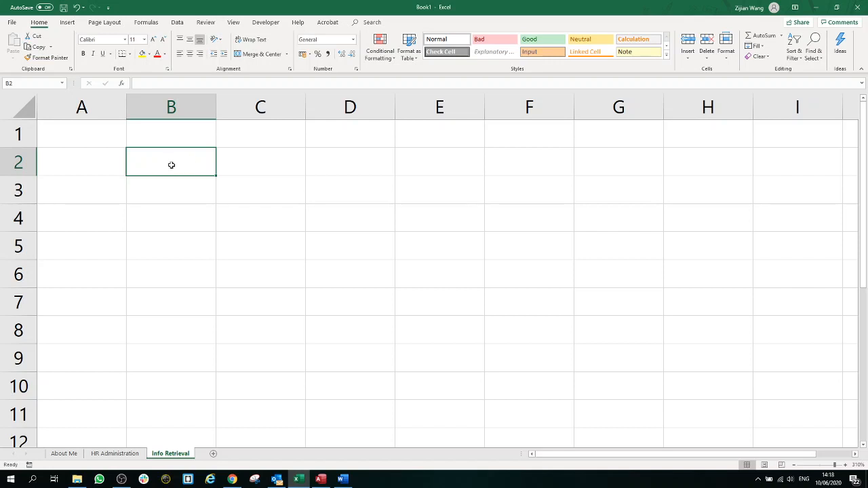
# Step: Open Data Validation for B2 and set Allow to List
pyautogui.click(178, 22)
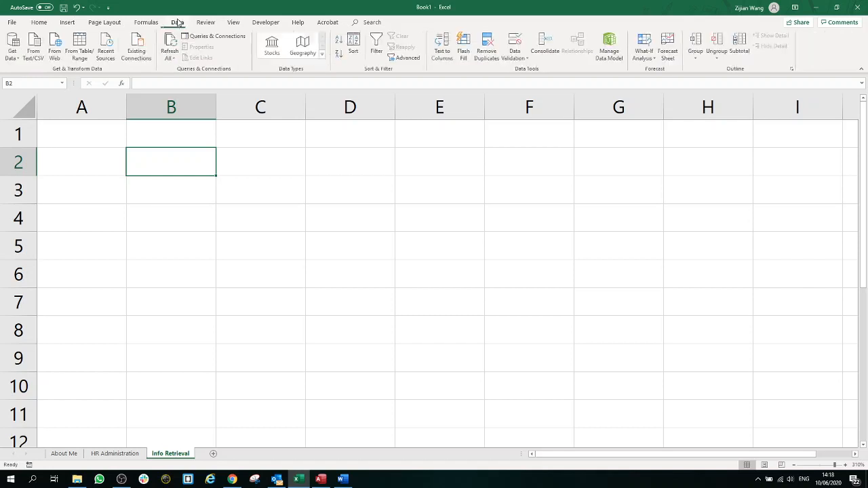
pyautogui.click(521, 55)
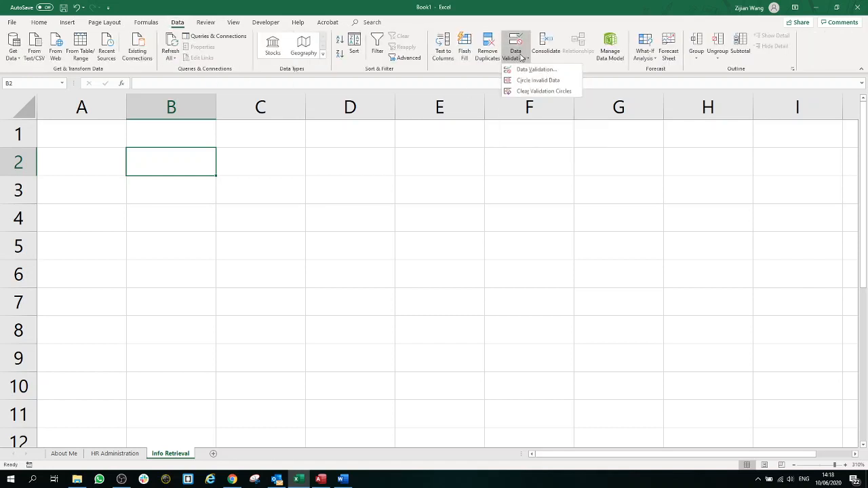
pyautogui.click(522, 69)
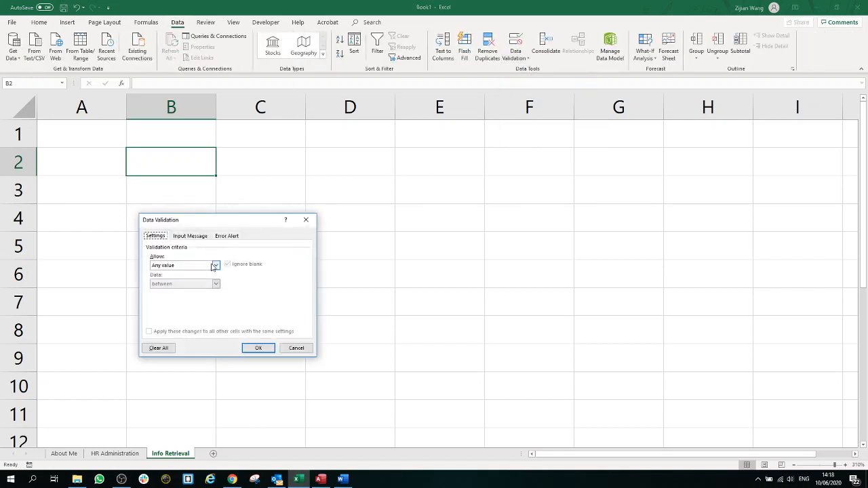
pyautogui.click(206, 270)
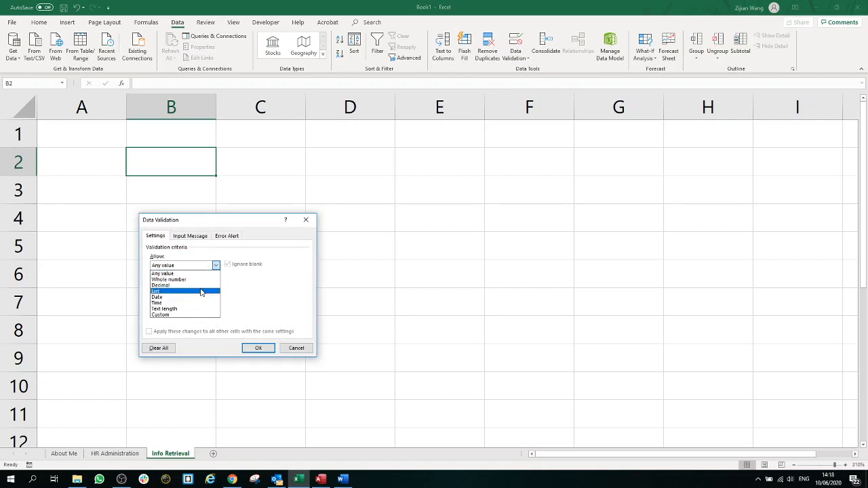
pyautogui.click(200, 292)
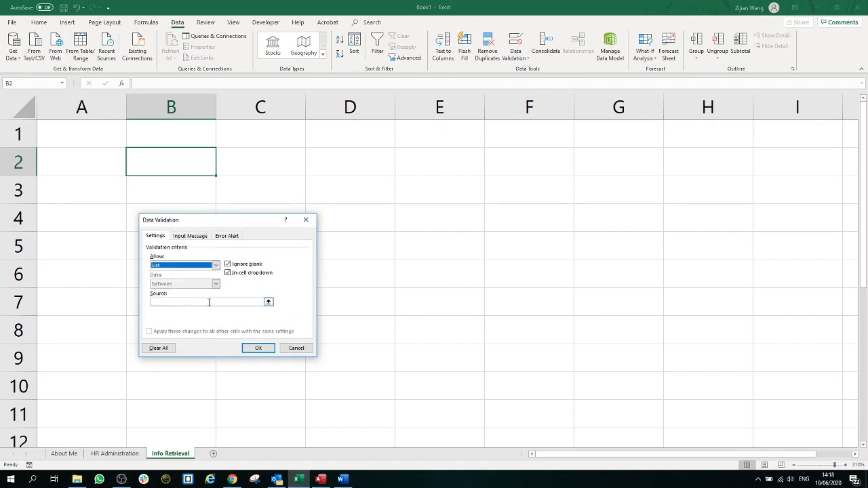
pyautogui.click(209, 301)
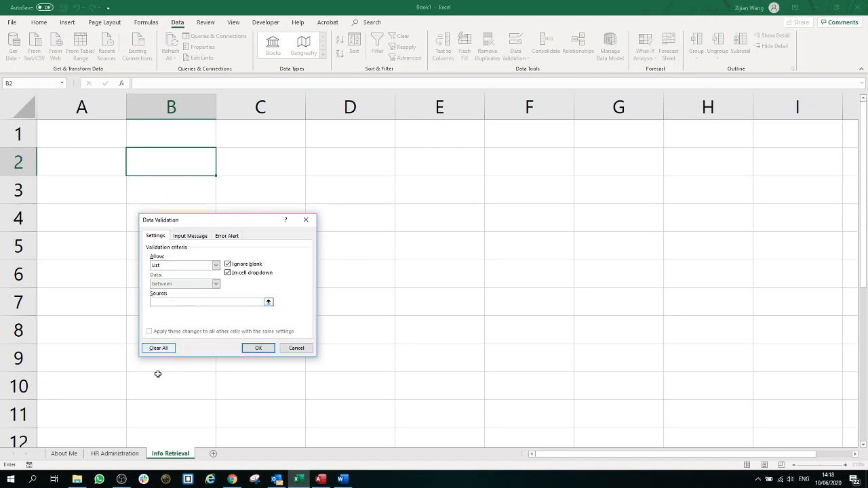
# Step: Set the list source to 'HR Administration'!$C$6:$C$18, confirm, and test B2's dropdown
pyautogui.click(135, 453)
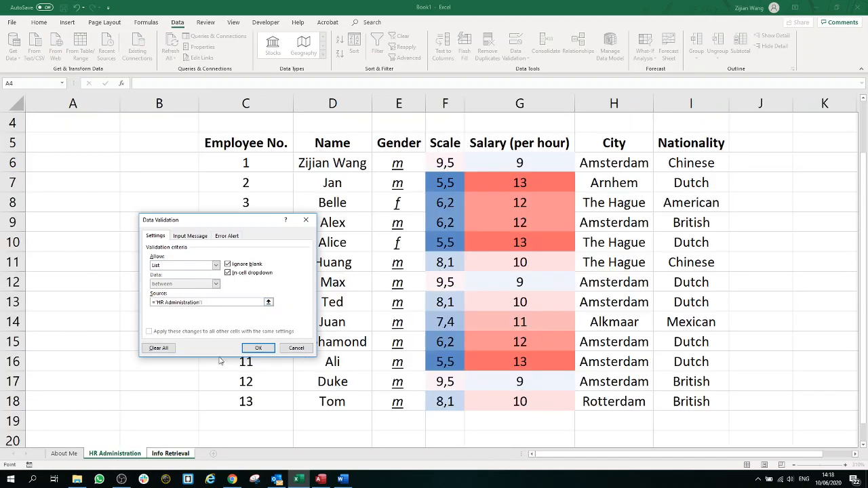
pyautogui.moveTo(241, 224); pyautogui.dragTo(550, 195)
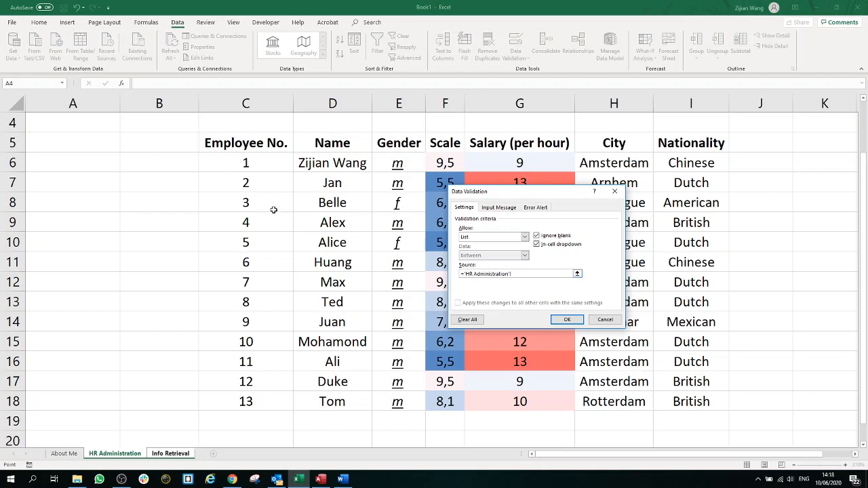
pyautogui.moveTo(249, 163); pyautogui.dragTo(250, 301)
pyautogui.press('Return')
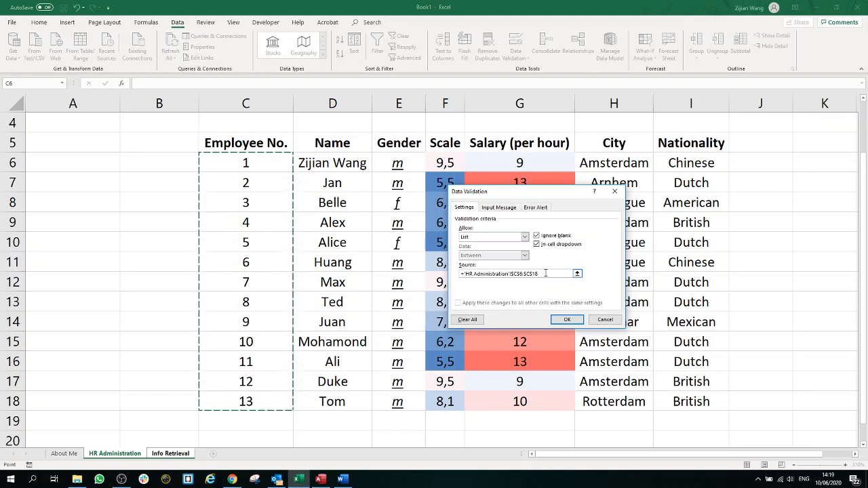
pyautogui.click(568, 321)
pyautogui.hotkey('ctrl', 'pagedown')
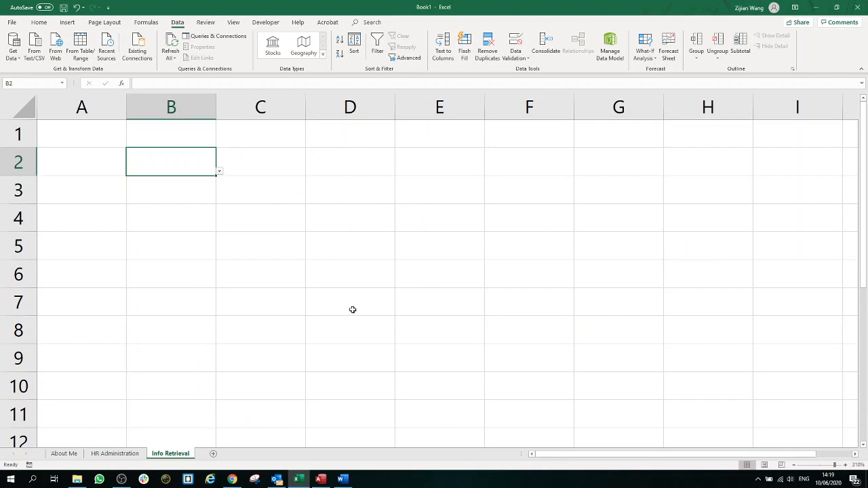
pyautogui.click(220, 172)
# Step: Widen column B and give cell B2 a yellow fill, then select B4
pyautogui.moveTo(209, 234); pyautogui.dragTo(213, 195)
pyautogui.click(221, 174)
pyautogui.moveTo(215, 106); pyautogui.dragTo(331, 107)
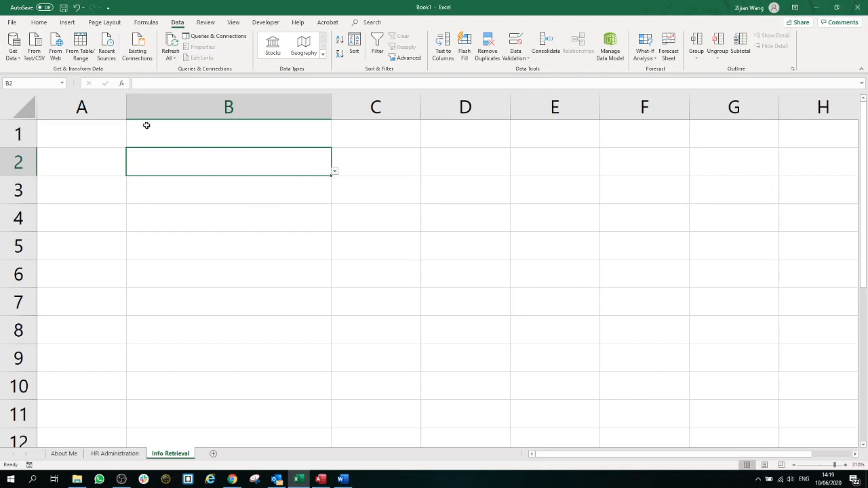
pyautogui.click(40, 23)
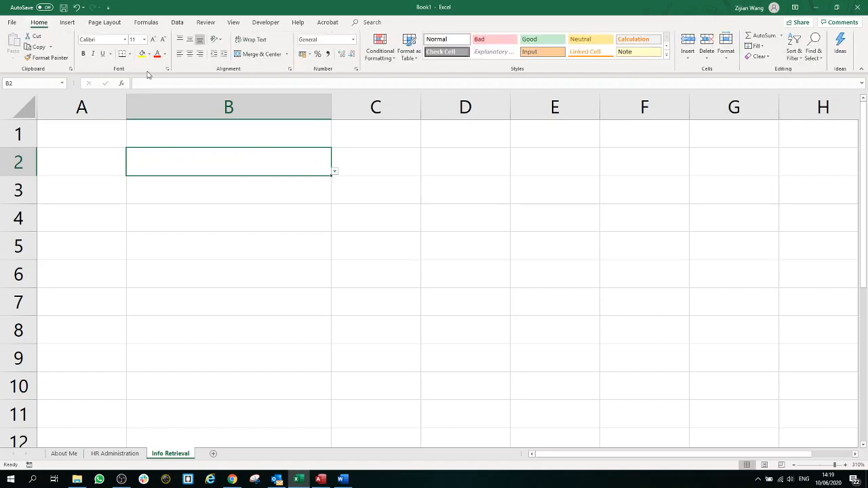
pyautogui.click(142, 55)
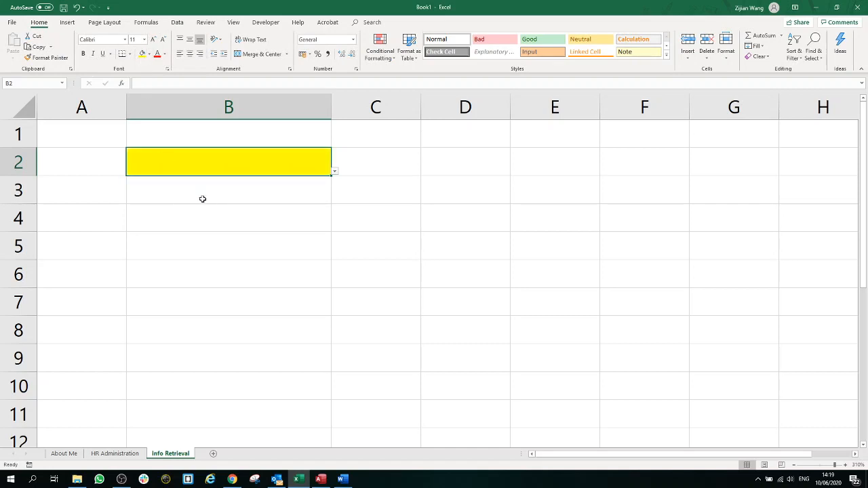
pyautogui.click(237, 217)
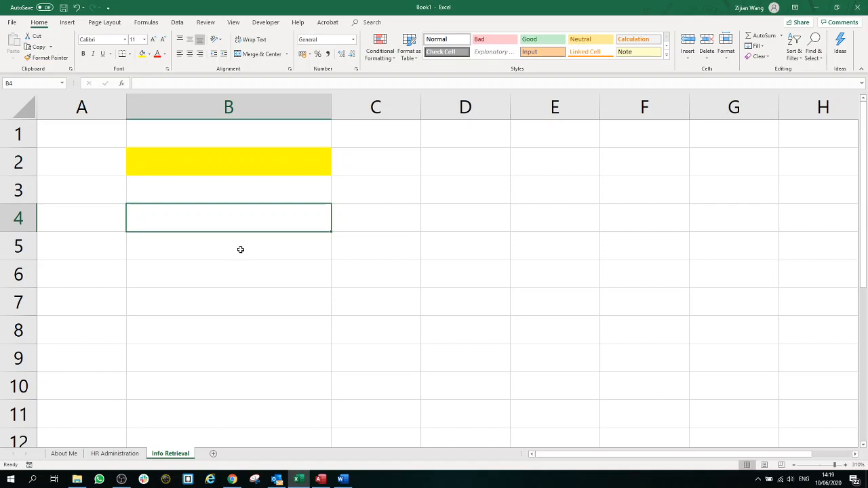
pyautogui.click(248, 165)
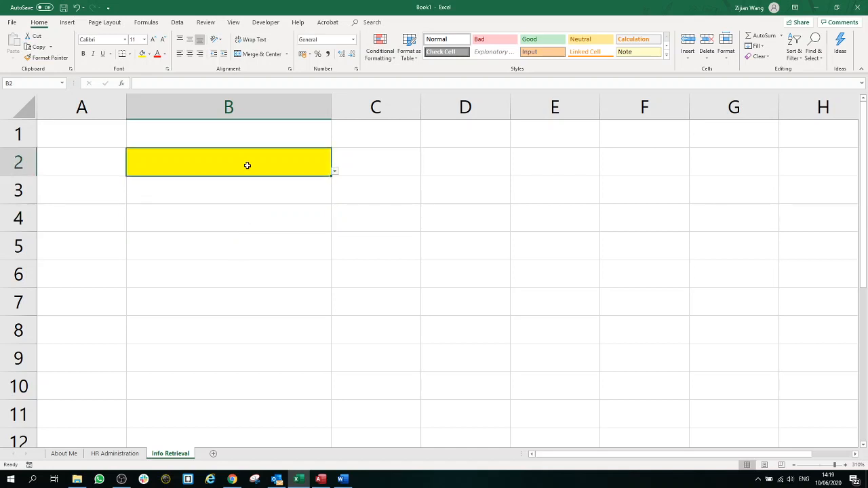
pyautogui.click(242, 215)
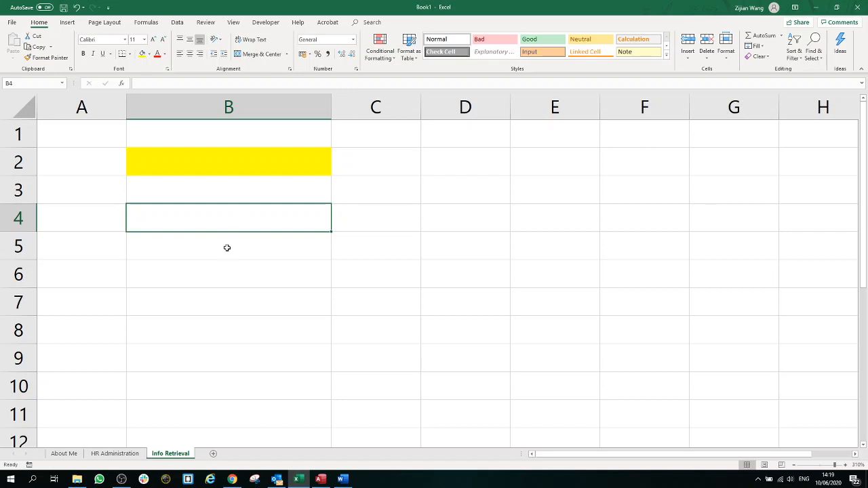
# Step: Start =VLOOKUP(B2; in B4 and go to HR Administration for the table range
pyautogui.write('=')
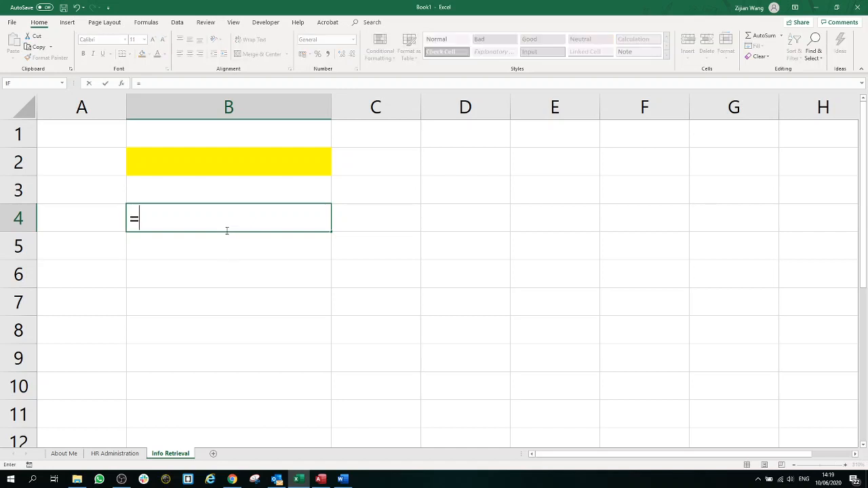
pyautogui.write('vlook')
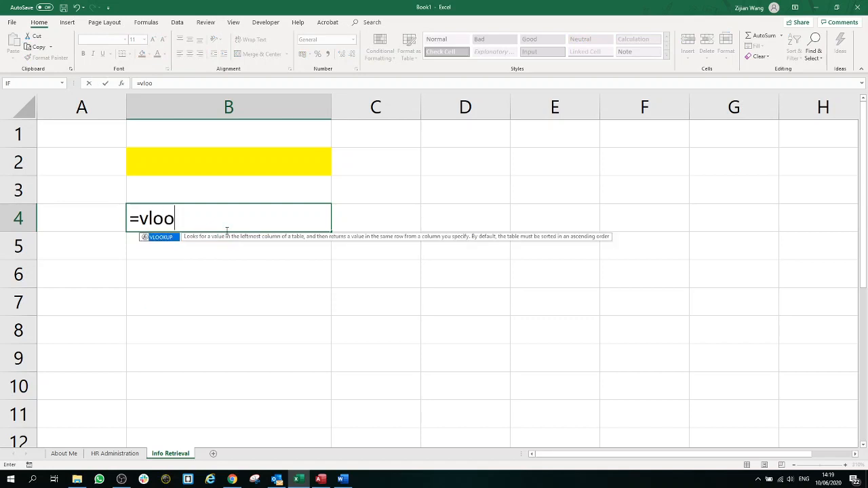
pyautogui.doubleClick(177, 236)
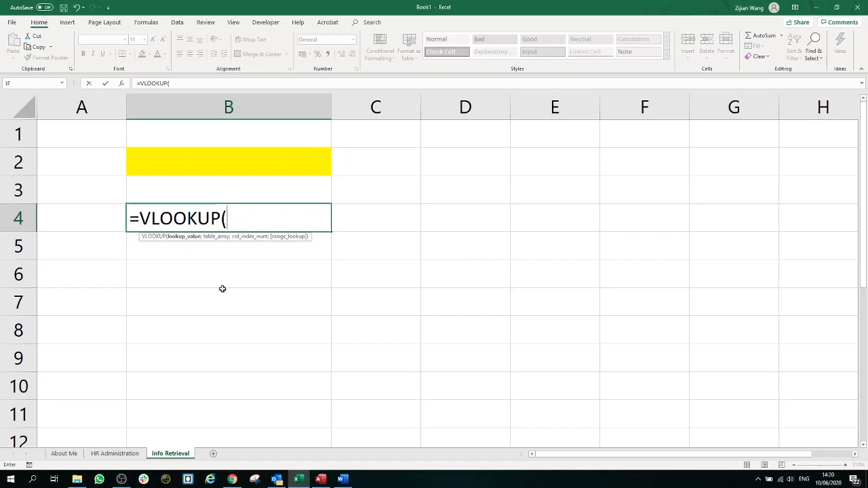
pyautogui.click(241, 158)
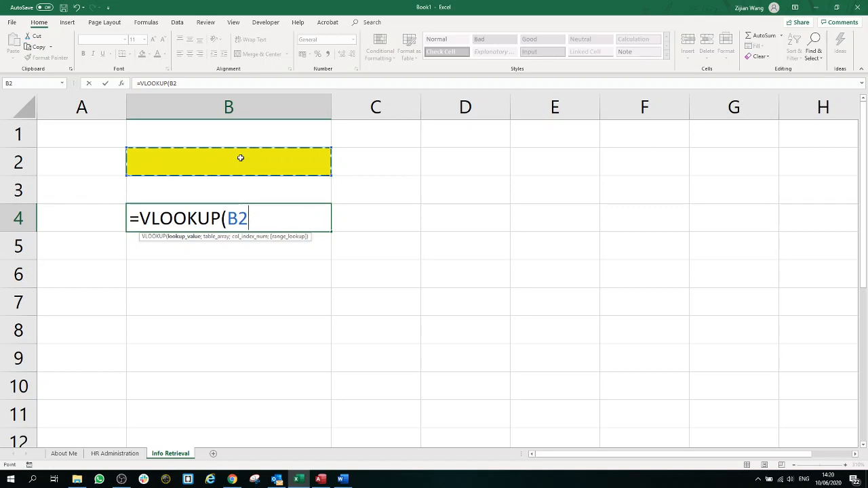
pyautogui.write(';')
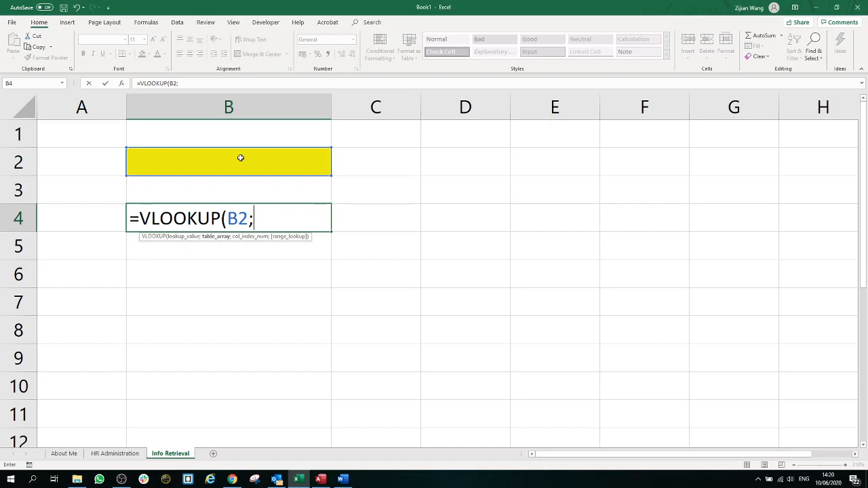
pyautogui.click(133, 453)
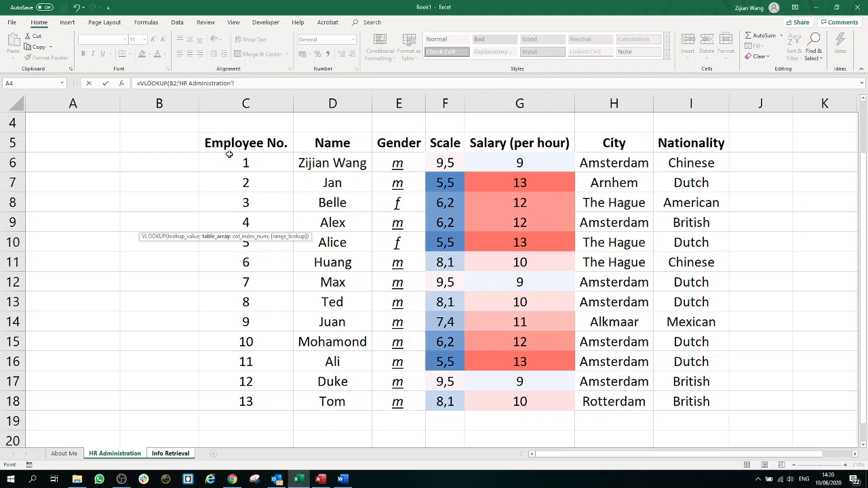
# Step: Complete B4 as =VLOOKUP(B2;'HR Administration'!C6:I18;2;FALSE) for an exact-match lookup of column 2
pyautogui.moveTo(230, 156); pyautogui.dragTo(668, 409)
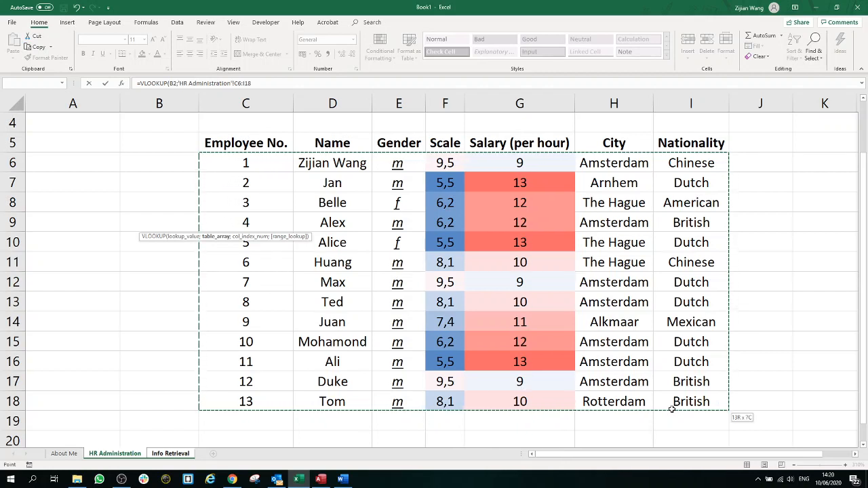
pyautogui.moveTo(671, 409); pyautogui.dragTo(671, 409)
pyautogui.click(269, 84)
pyautogui.write(';2')
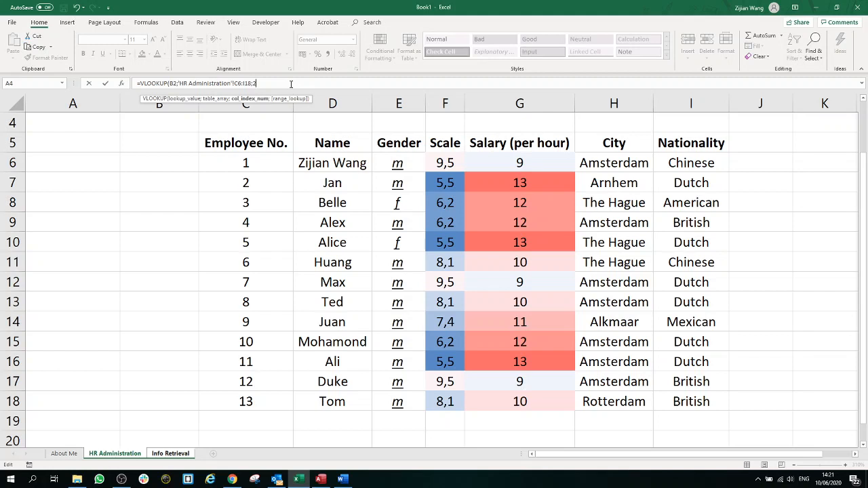
pyautogui.write(';')
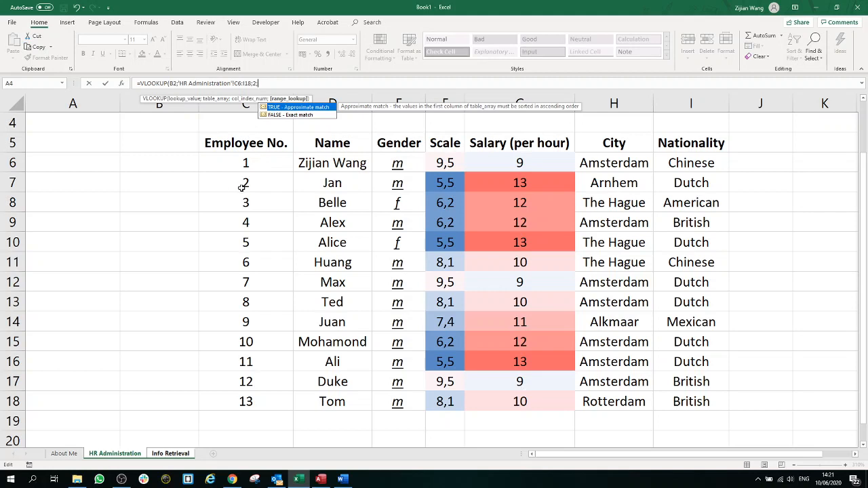
pyautogui.click(285, 115)
pyautogui.doubleClick(285, 115)
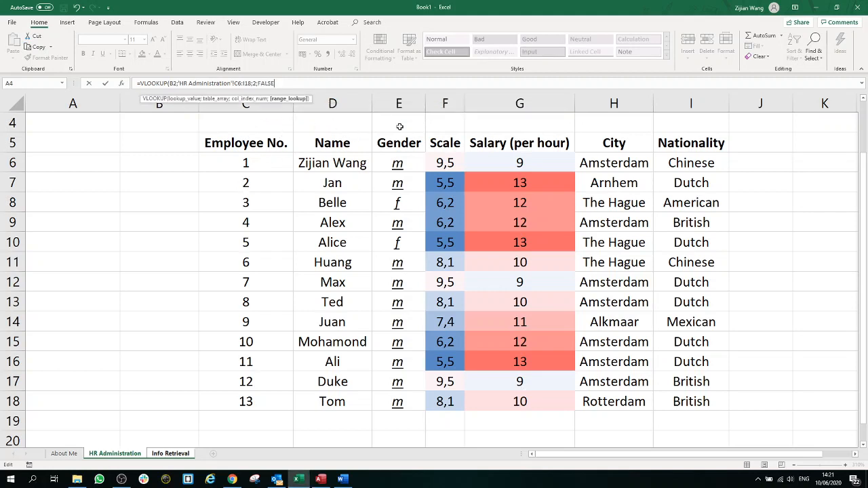
pyautogui.write(')')
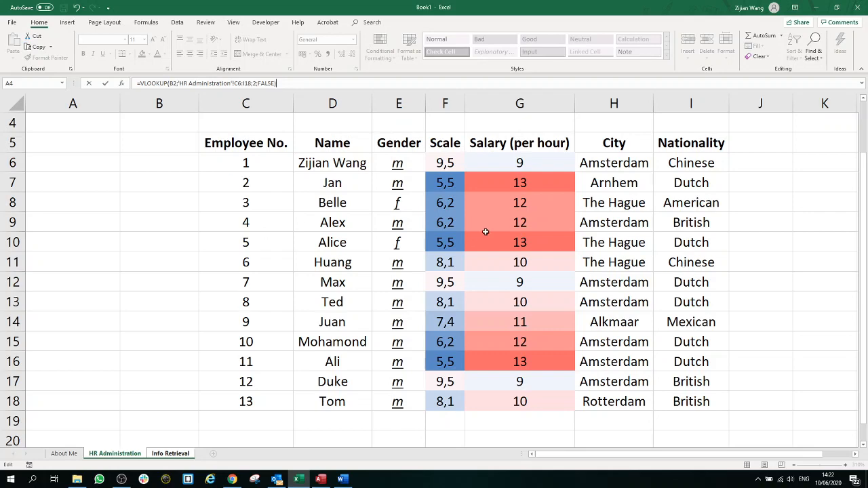
pyautogui.press('Return')
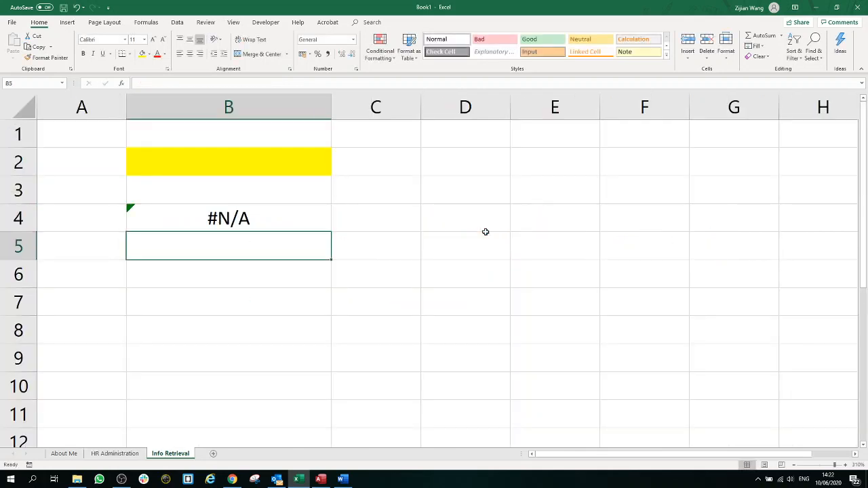
# Step: Pick employee number 2 from B2's dropdown and check the name returned in B4
pyautogui.click(294, 220)
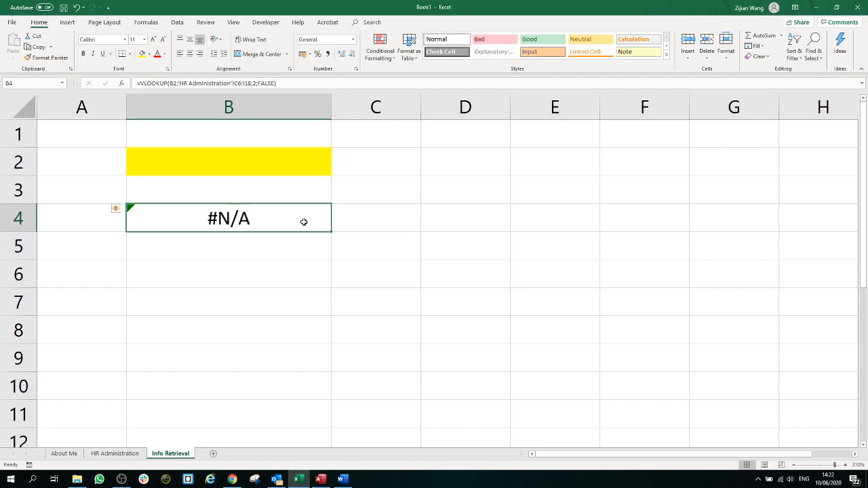
pyautogui.click(303, 161)
pyautogui.click(335, 171)
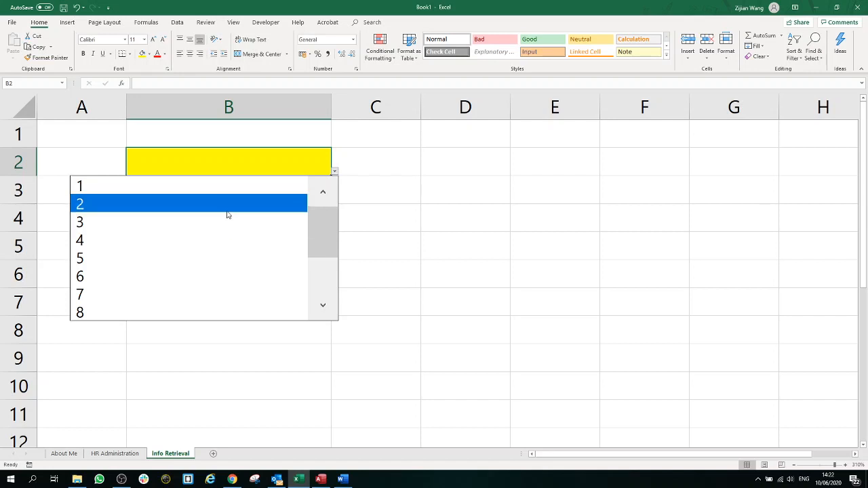
pyautogui.click(224, 209)
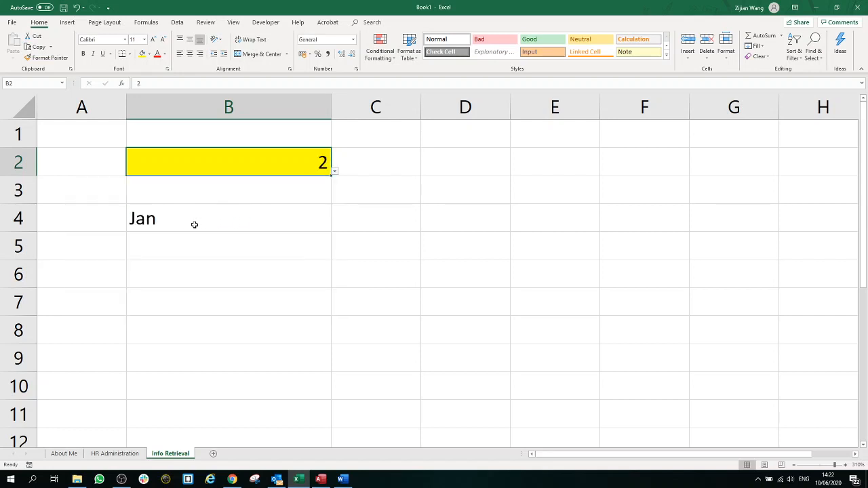
pyautogui.click(194, 224)
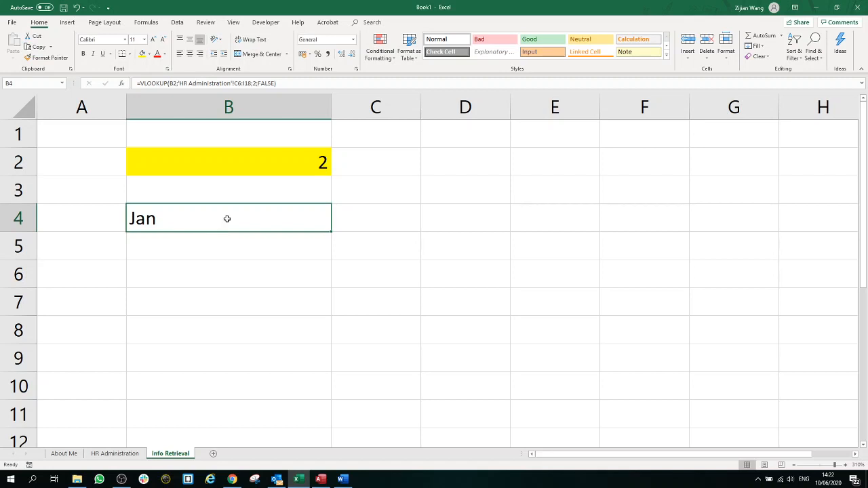
# Step: Change B2 to employee number 7, then to employee number 11
pyautogui.click(291, 174)
pyautogui.click(336, 174)
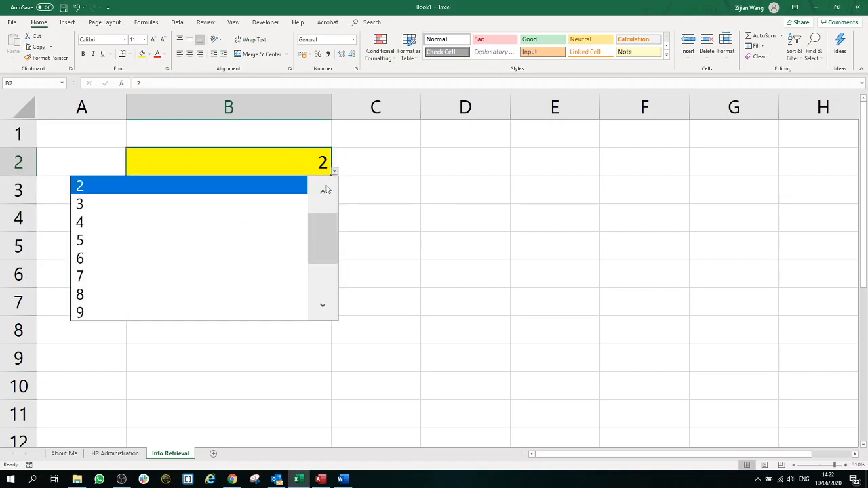
pyautogui.click(211, 276)
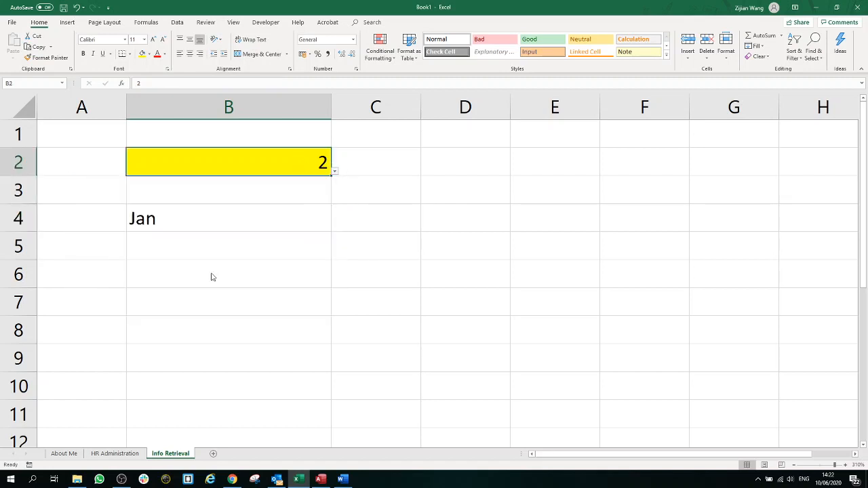
pyautogui.click(334, 172)
pyautogui.click(248, 275)
# Step: Briefly switch to Word and back, then review B4's VLOOKUP formula
pyautogui.click(341, 481)
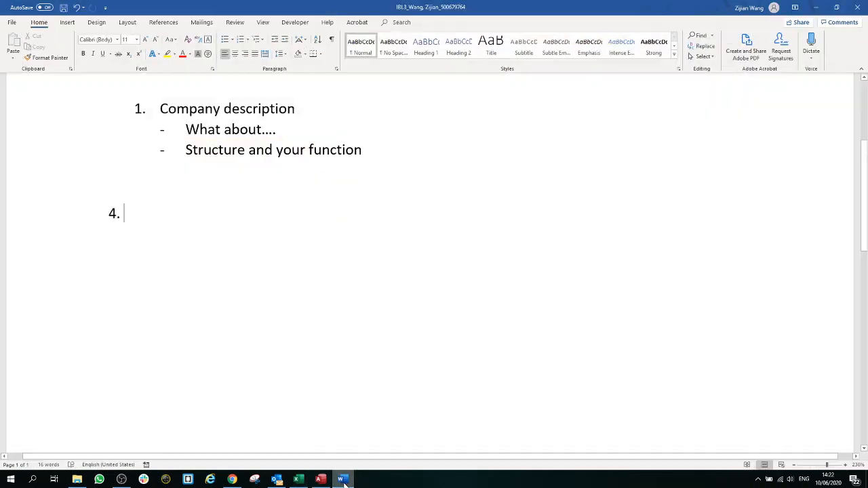
pyautogui.click(343, 483)
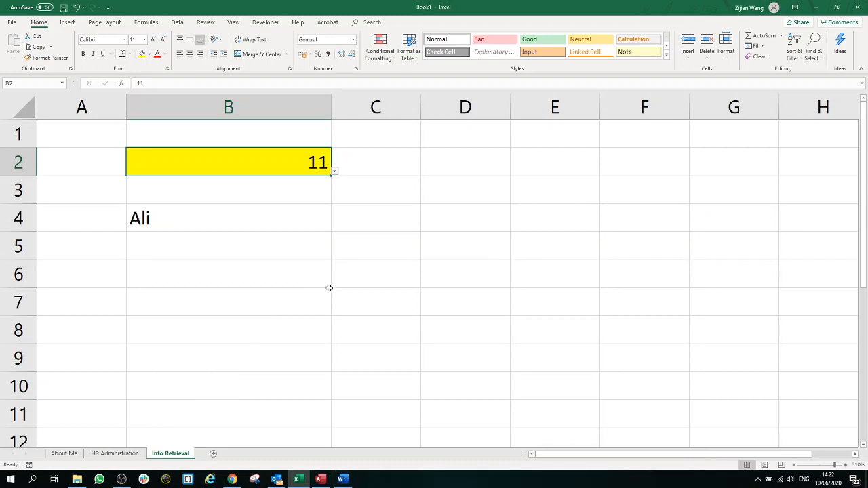
pyautogui.click(238, 217)
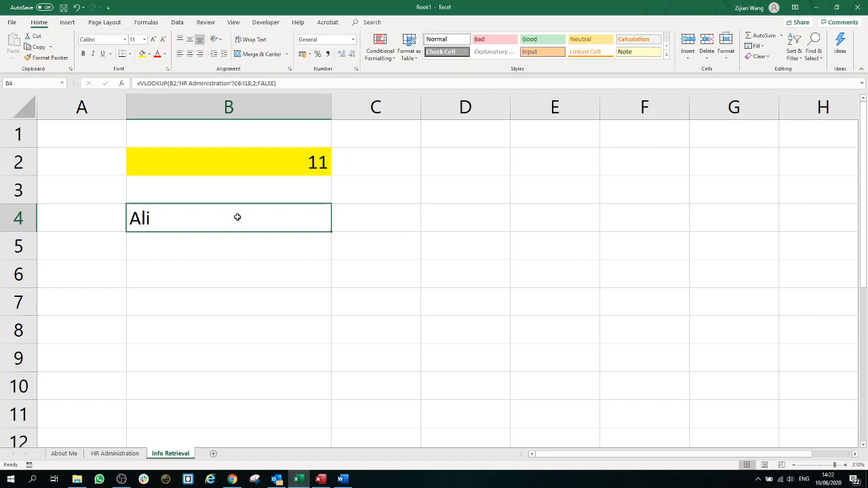
pyautogui.click(243, 244)
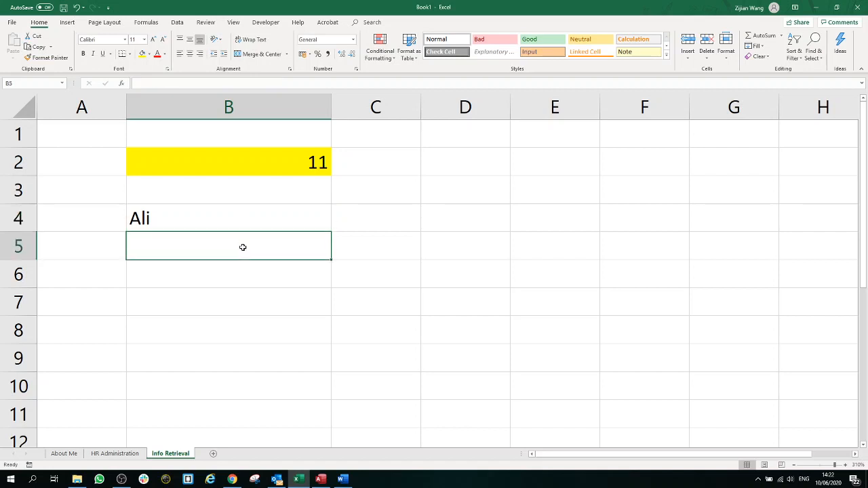
pyautogui.click(243, 223)
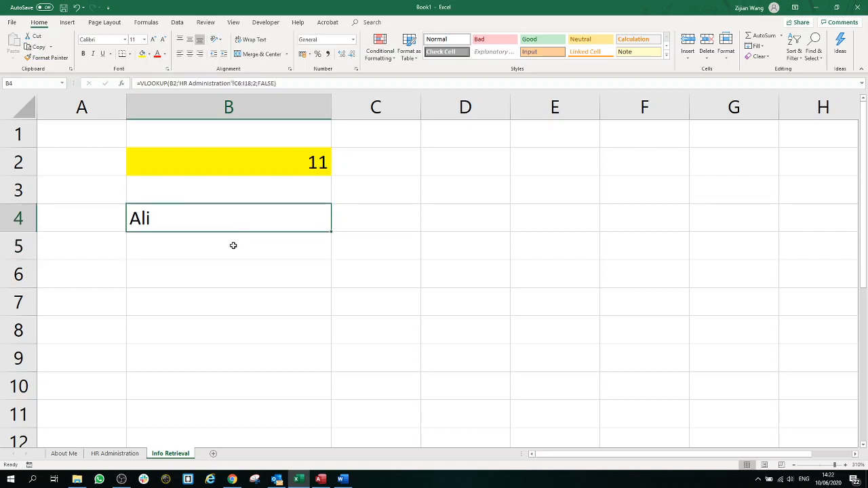
pyautogui.click(233, 246)
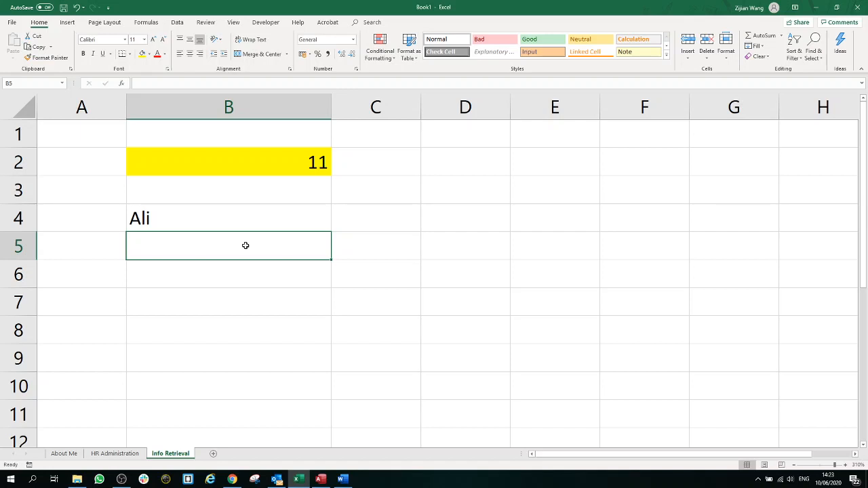
# Step: On HR Administration, inspect row 6's name, gender, scale, hourly salary, nationality and city
pyautogui.click(119, 454)
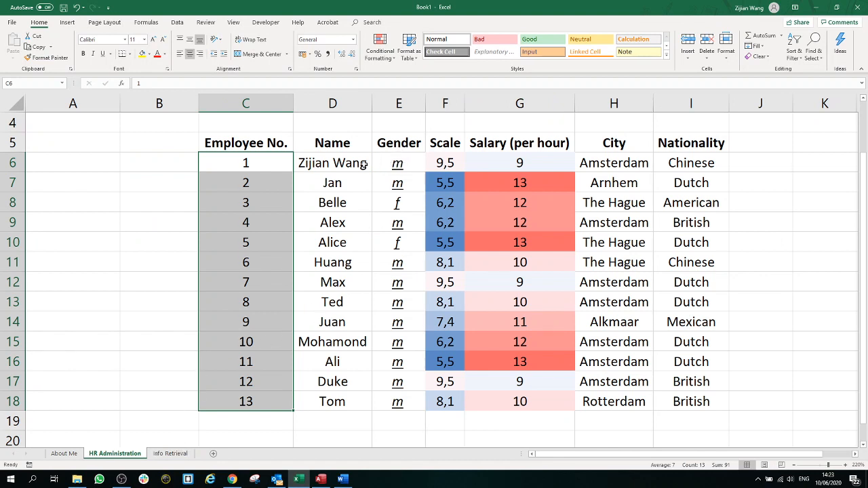
pyautogui.click(364, 165)
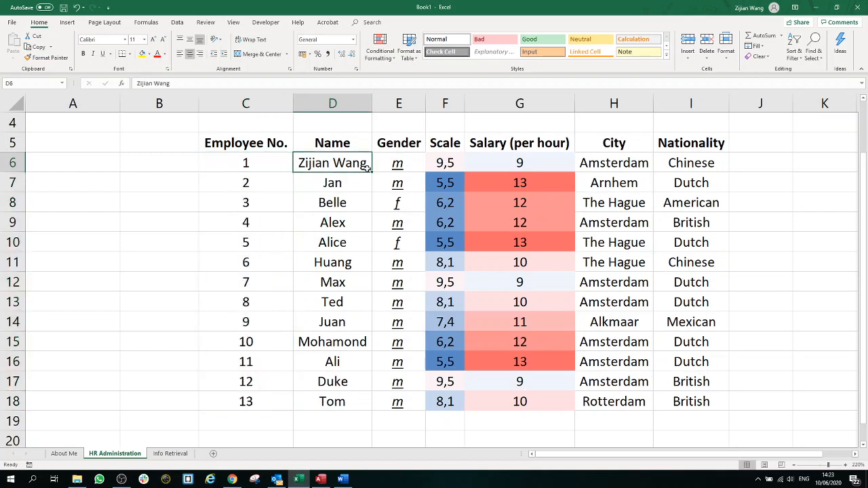
pyautogui.click(400, 166)
pyautogui.click(448, 169)
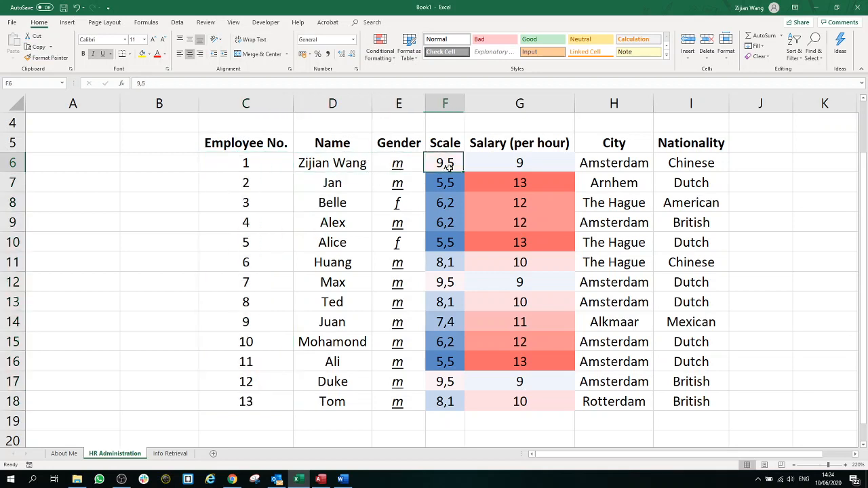
pyautogui.click(519, 166)
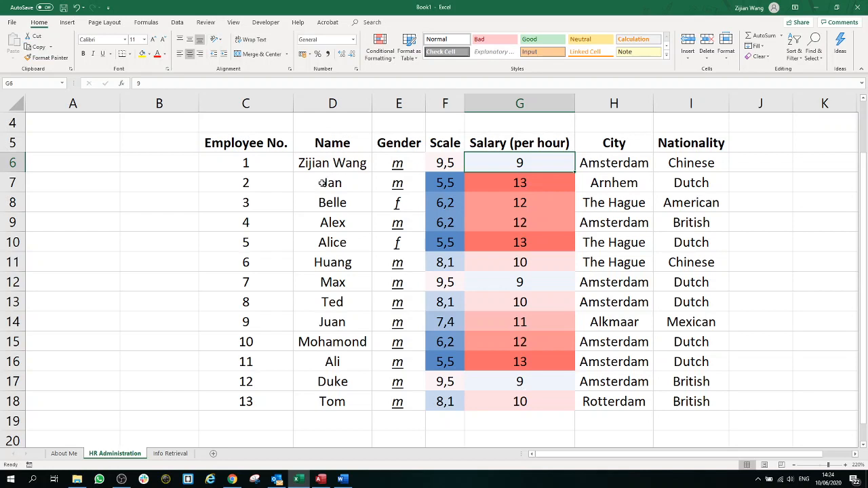
pyautogui.click(718, 167)
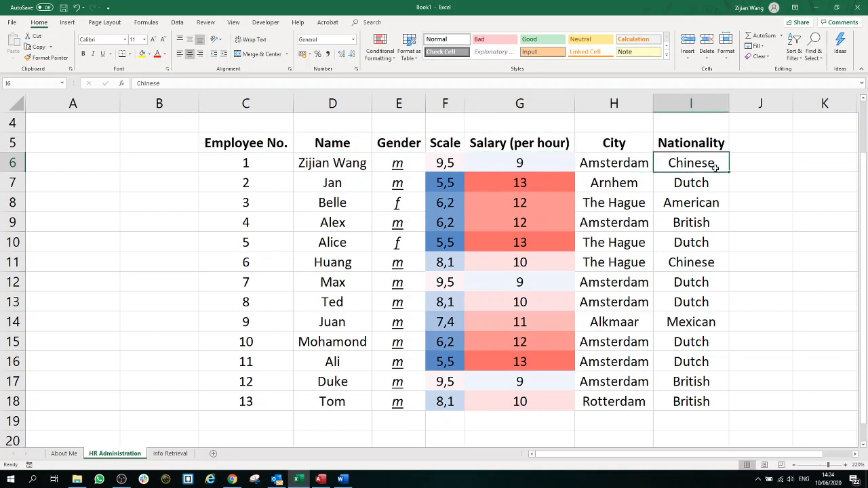
pyautogui.click(614, 167)
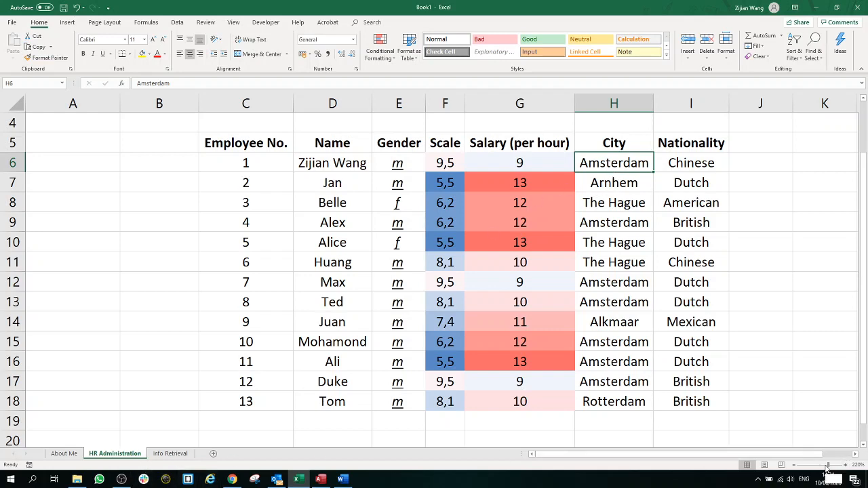
# Step: Zoom out to about 160% and check the nationalities in I6 and I8, gender in E6 and scale 9,5 in F6
pyautogui.moveTo(826, 467); pyautogui.dragTo(823, 466)
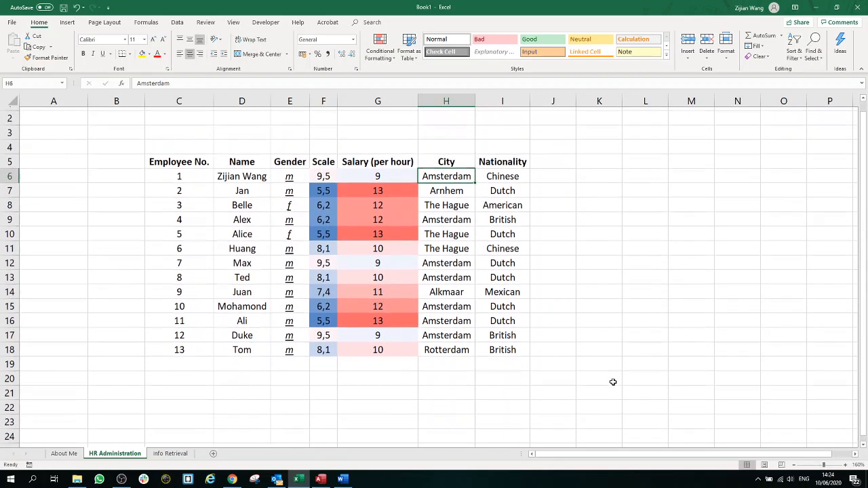
pyautogui.scroll(-1, 613, 381)
pyautogui.scroll(1, 613, 381)
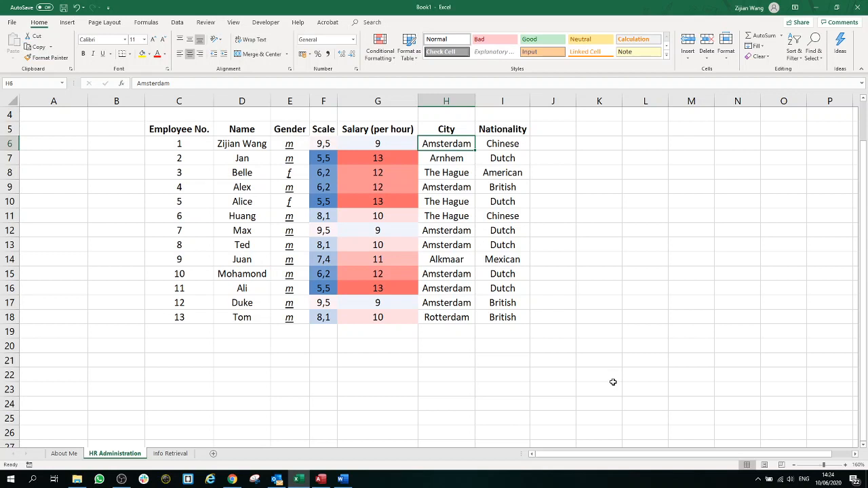
pyautogui.click(517, 145)
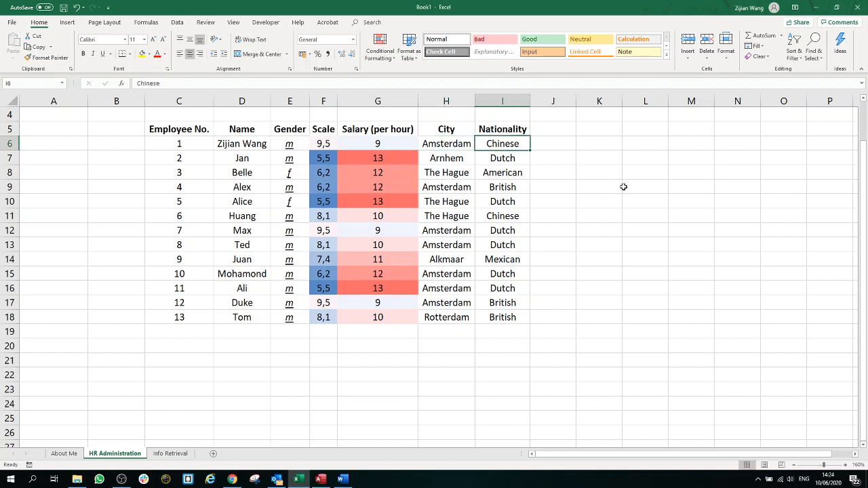
pyautogui.click(509, 177)
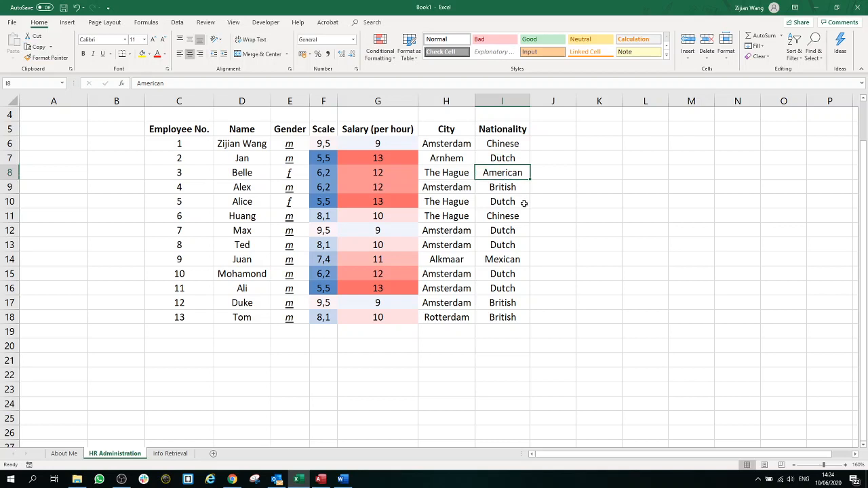
pyautogui.click(289, 144)
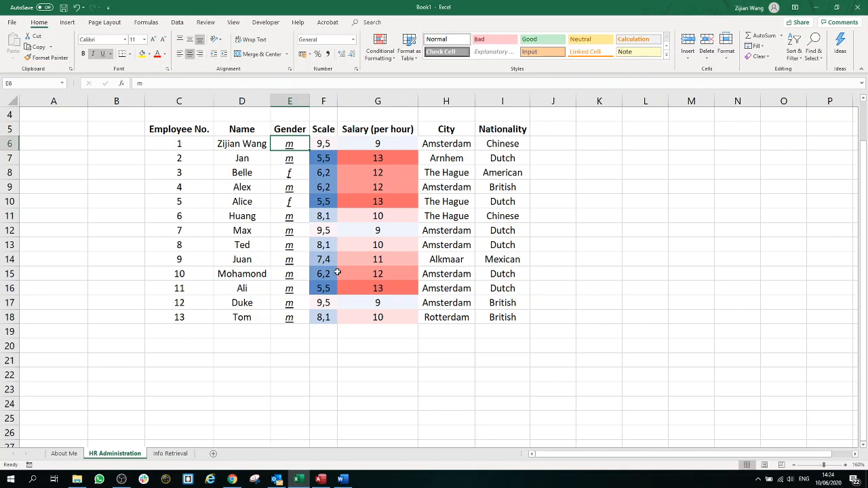
pyautogui.click(333, 148)
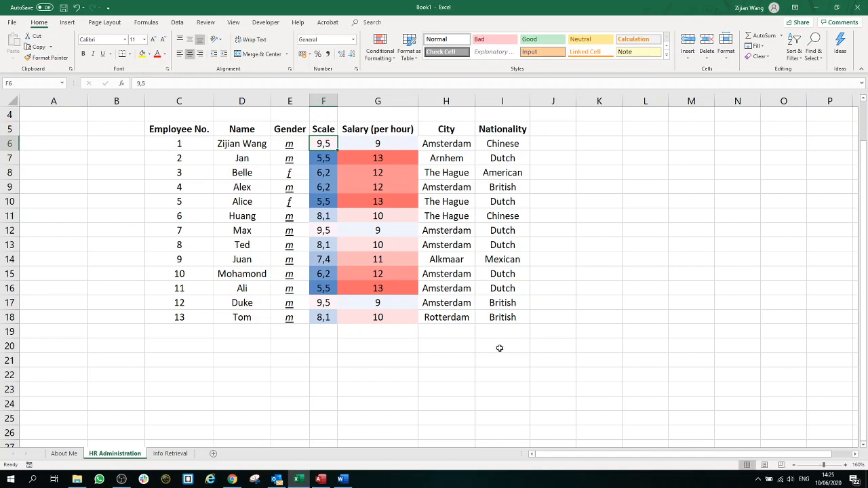
pyautogui.moveTo(519, 319); pyautogui.dragTo(173, 125)
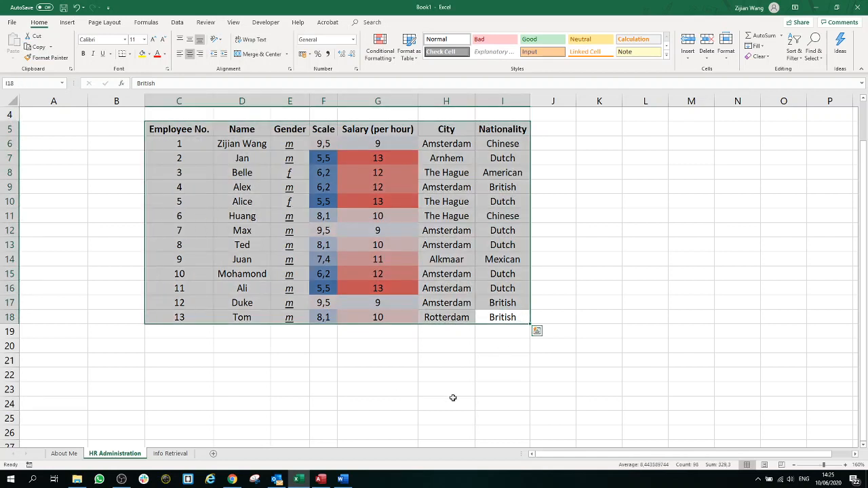
pyautogui.click(637, 147)
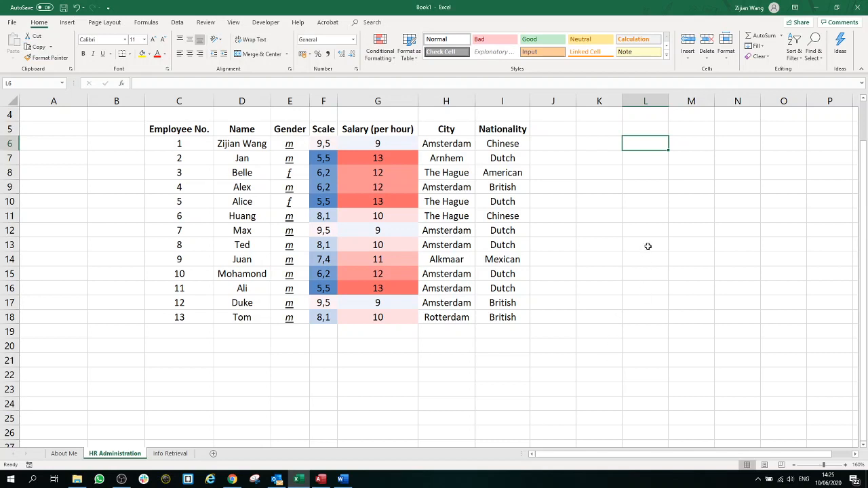
pyautogui.click(36, 160)
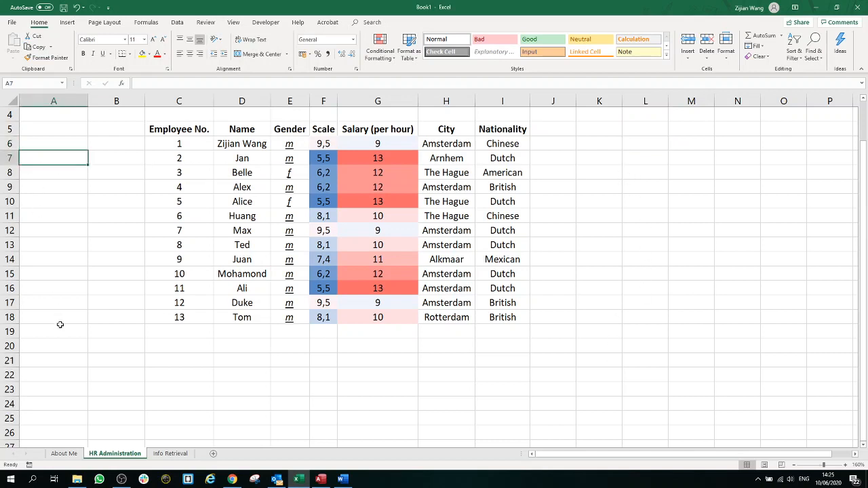
pyautogui.click(589, 161)
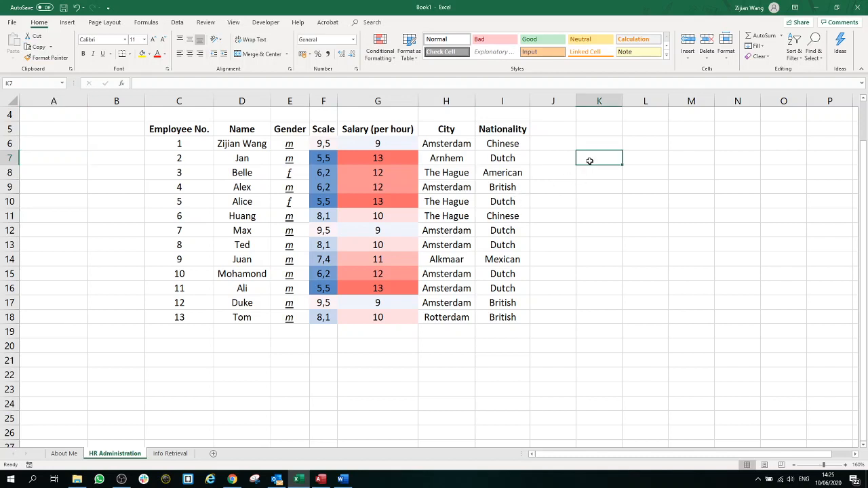
pyautogui.click(75, 161)
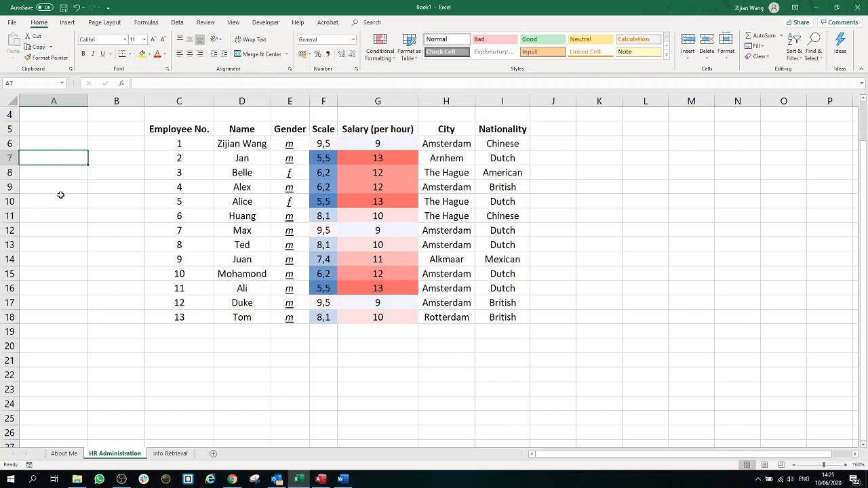
# Step: Enter 8 in A7 and 50 in A8 on the HR Administration sheet
pyautogui.write('8')
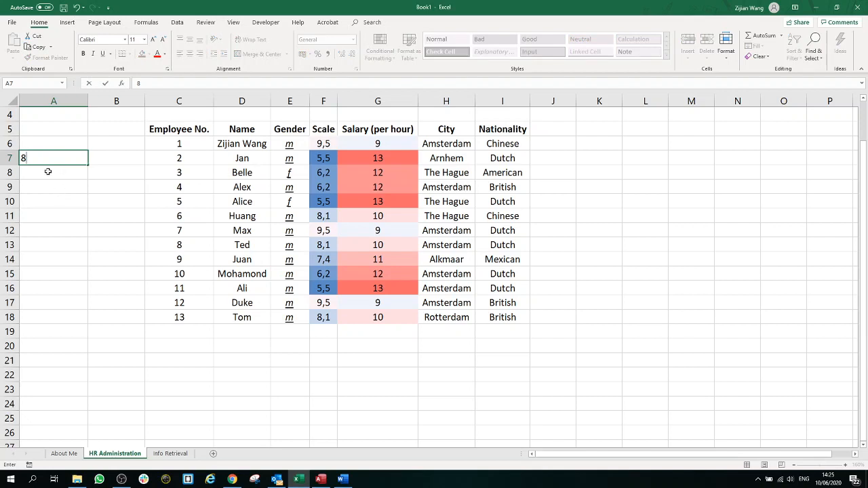
pyautogui.click(49, 172)
pyautogui.click(53, 158)
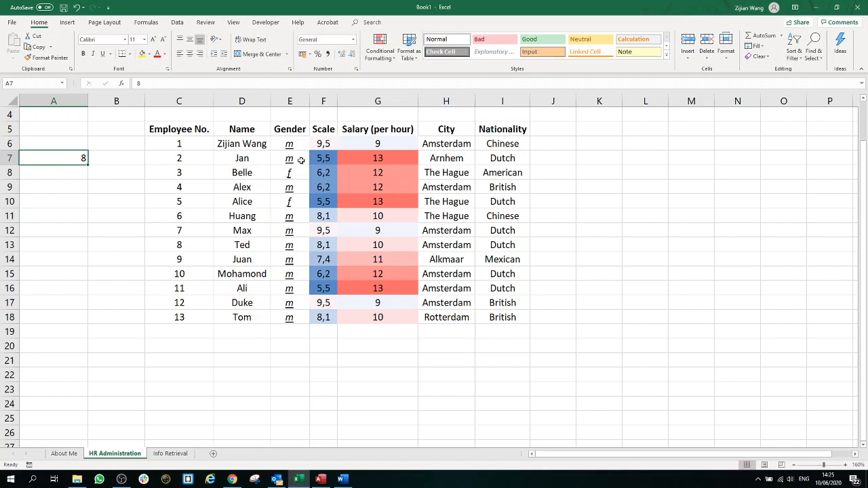
pyautogui.click(66, 175)
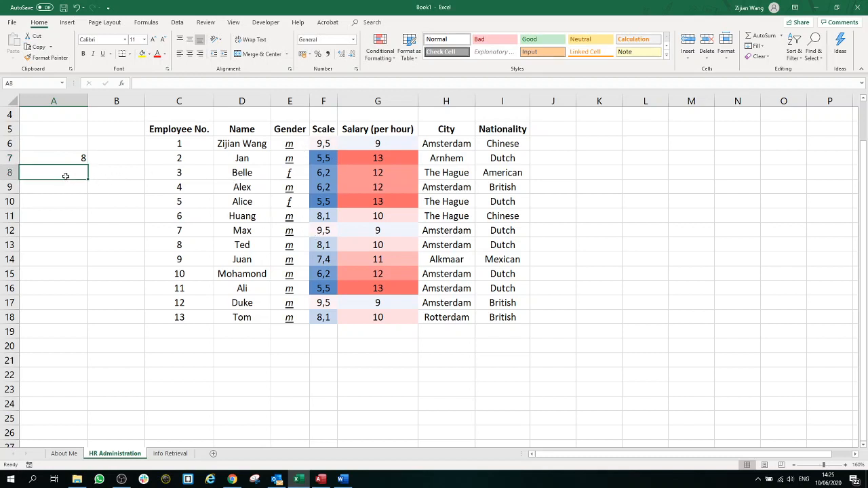
pyautogui.write('5')
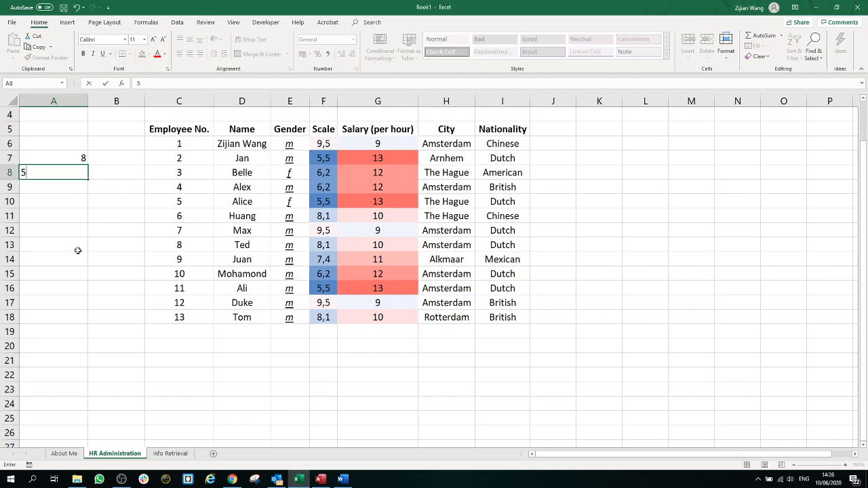
pyautogui.write('0')
pyautogui.click(78, 251)
pyautogui.click(75, 162)
pyautogui.moveTo(109, 197); pyautogui.dragTo(52, 145)
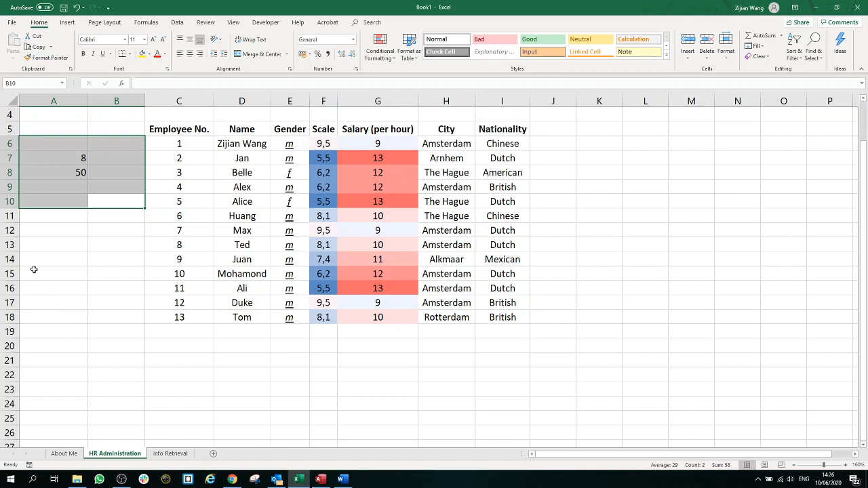
# Step: Correct A8 back to 50 after a mistyped 60, then select both values
pyautogui.click(68, 160)
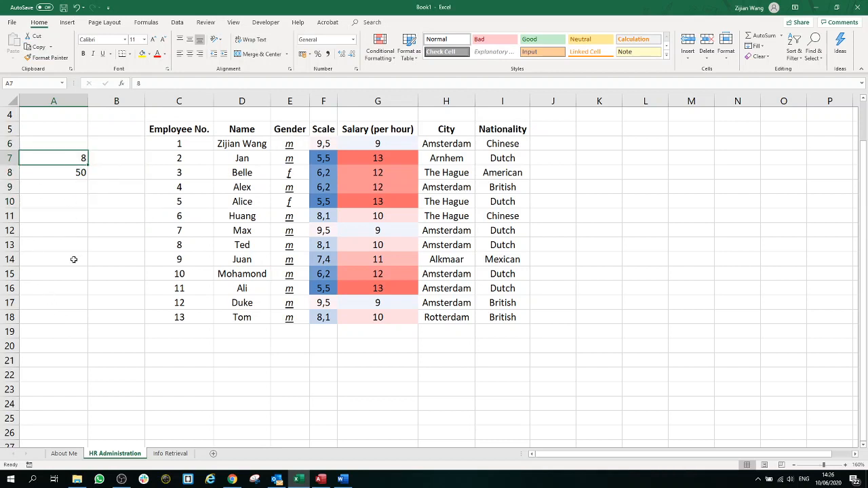
pyautogui.click(67, 176)
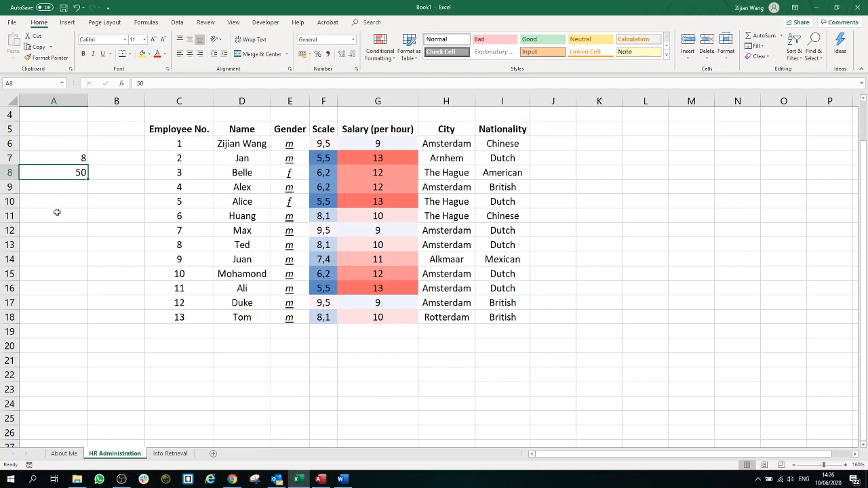
pyautogui.write('60')
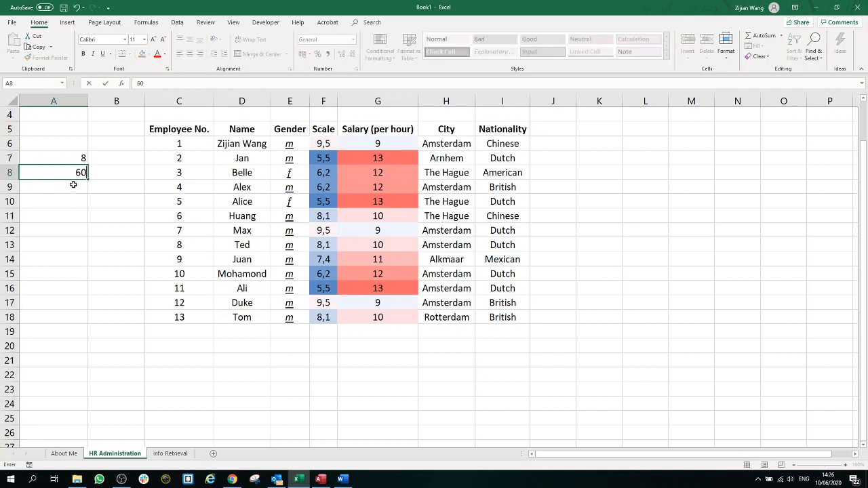
pyautogui.press('BackSpace')
pyautogui.press('BackSpace')
pyautogui.write('50')
pyautogui.click(112, 186)
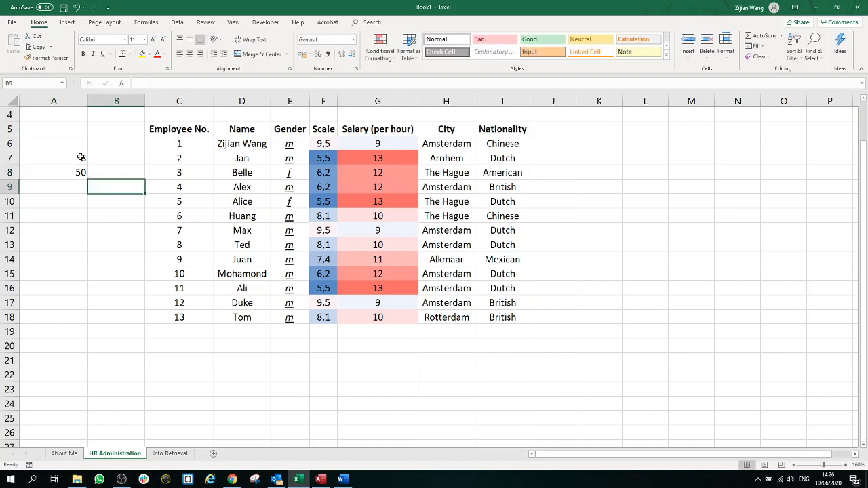
pyautogui.moveTo(80, 157); pyautogui.dragTo(79, 172)
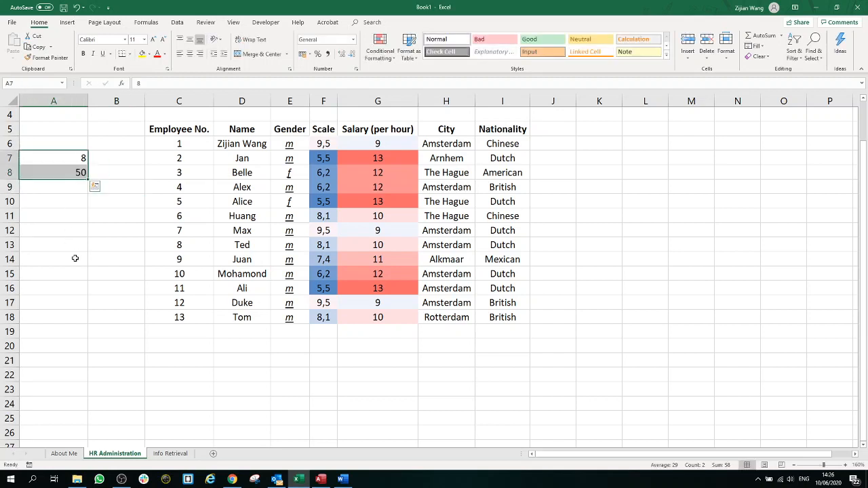
pyautogui.click(114, 243)
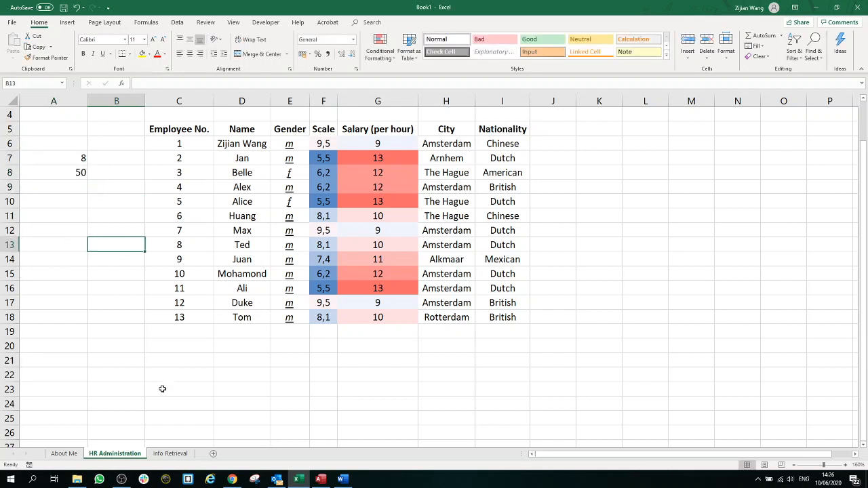
pyautogui.click(169, 454)
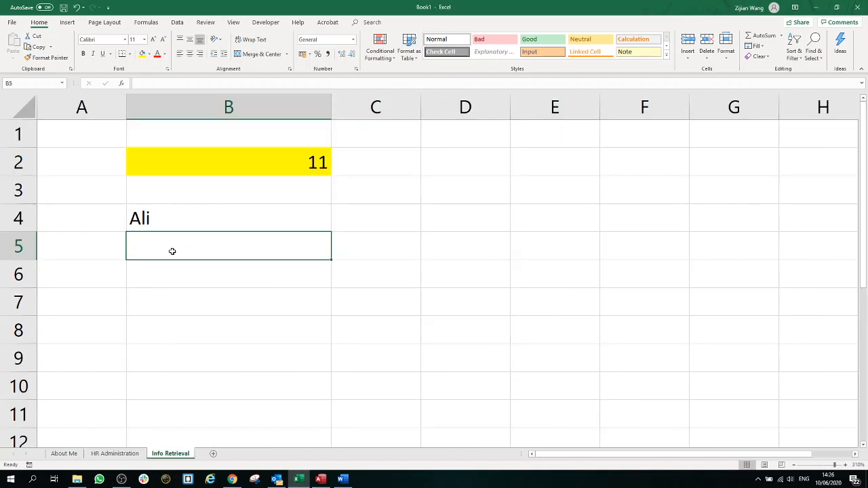
pyautogui.write('=if (')
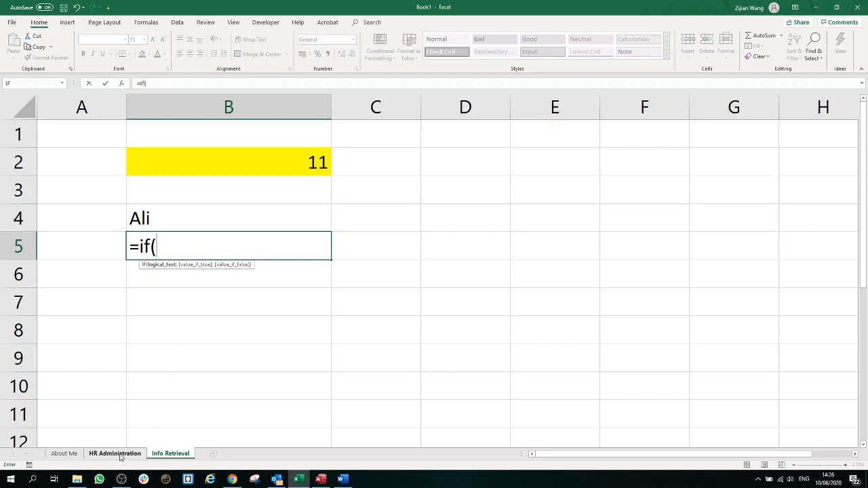
pyautogui.click(121, 455)
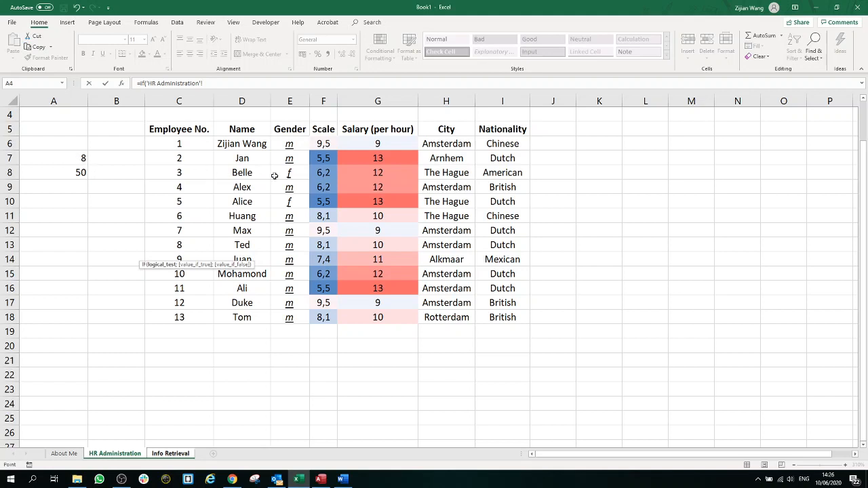
pyautogui.click(328, 144)
pyautogui.click(253, 85)
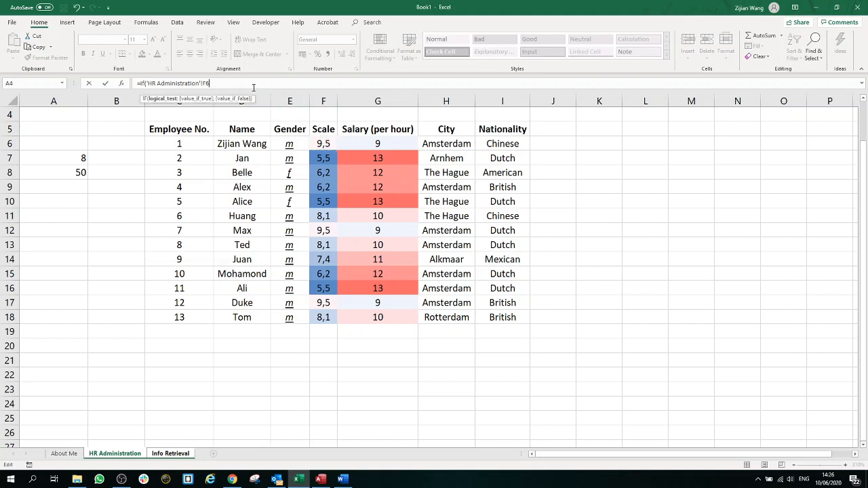
pyautogui.write('<')
pyautogui.click(84, 158)
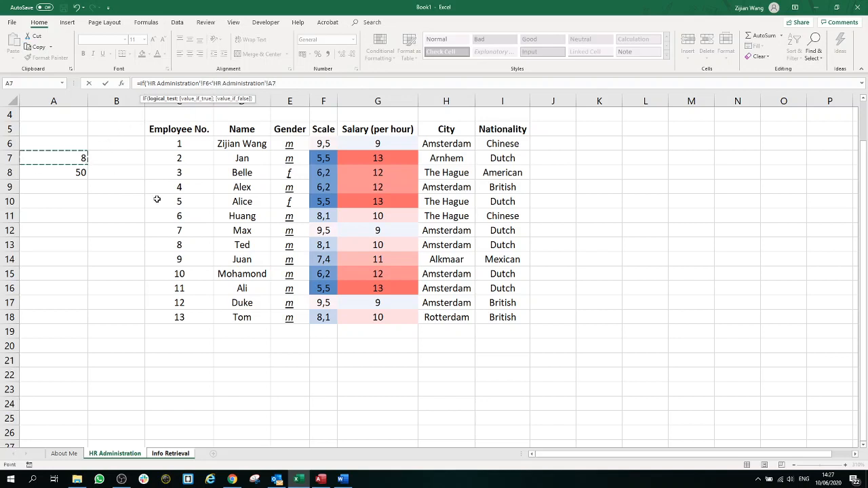
pyautogui.click(213, 85)
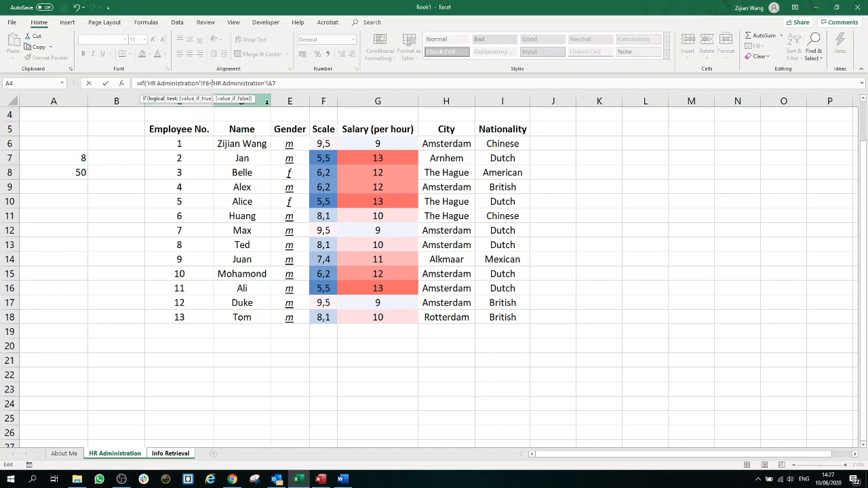
pyautogui.moveTo(279, 85); pyautogui.dragTo(212, 85)
pyautogui.press('BackSpace')
pyautogui.press('BackSpace')
pyautogui.press('BackSpace')
pyautogui.press('BackSpace')
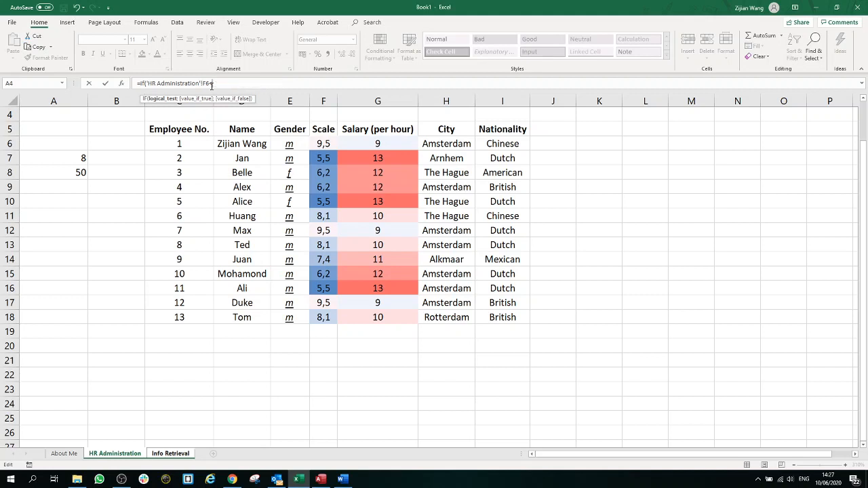
pyautogui.press('BackSpace')
pyautogui.press('BackSpace')
pyautogui.press('BackSpace')
pyautogui.press('BackSpace')
pyautogui.press('BackSpace')
pyautogui.press('BackSpace')
pyautogui.press('BackSpace')
pyautogui.press('BackSpace')
pyautogui.press('BackSpace')
pyautogui.press('BackSpace')
pyautogui.press('BackSpace')
pyautogui.press('BackSpace')
pyautogui.press('BackSpace')
pyautogui.press('BackSpace')
pyautogui.press('BackSpace')
pyautogui.press('BackSpace')
pyautogui.press('BackSpace')
pyautogui.moveTo(185, 85); pyautogui.dragTo(75, 80)
pyautogui.press('BackSpace')
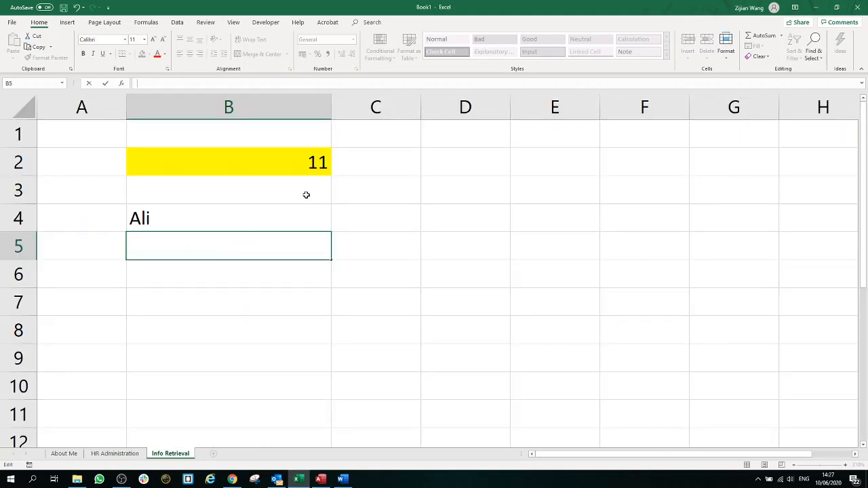
# Step: Pick employee number 12 from B2's dropdown so B4 returns Duke
pyautogui.click(330, 164)
pyautogui.click(334, 171)
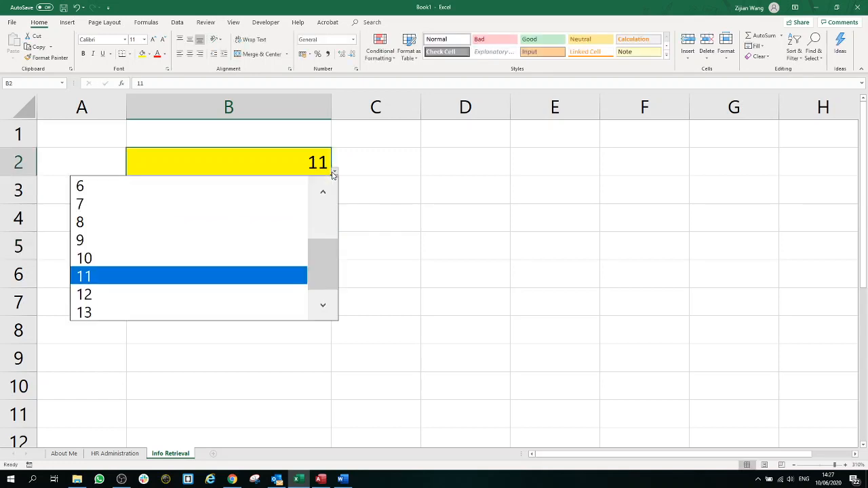
pyautogui.click(218, 292)
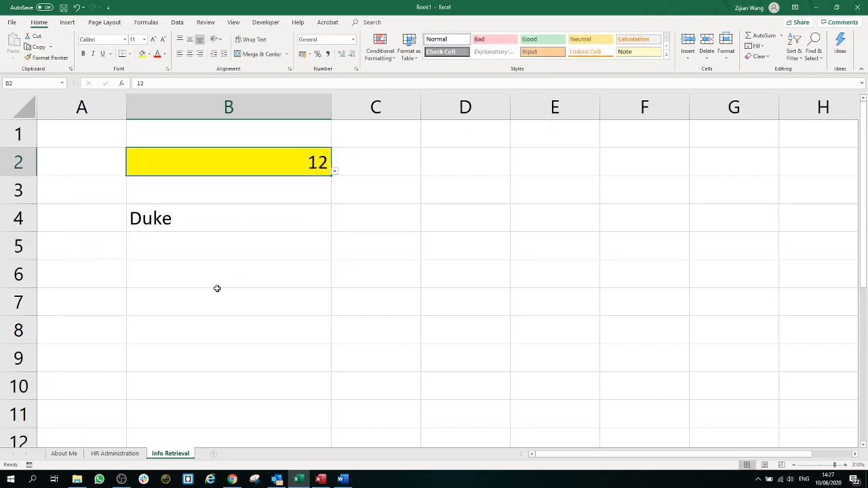
pyautogui.click(201, 259)
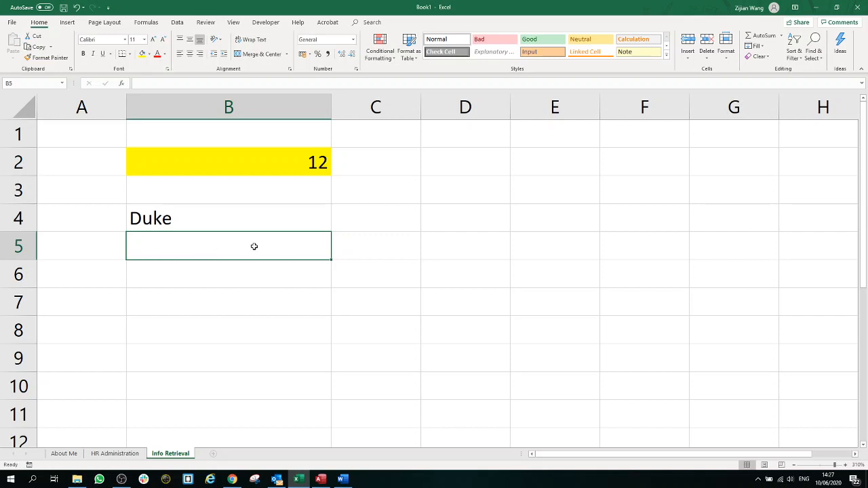
# Step: Start B5's formula as =IF(VLOOKUP( with 'Info Retrieval'!B2 as the lookup value
pyautogui.write('=')
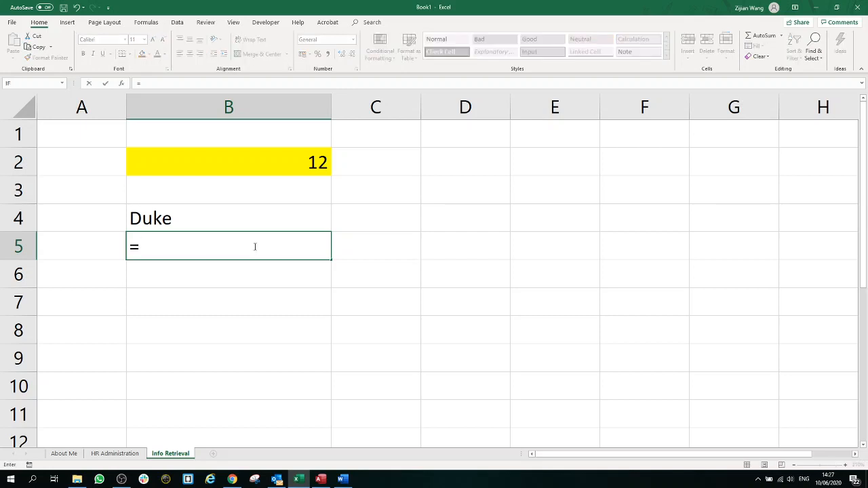
pyautogui.write('if')
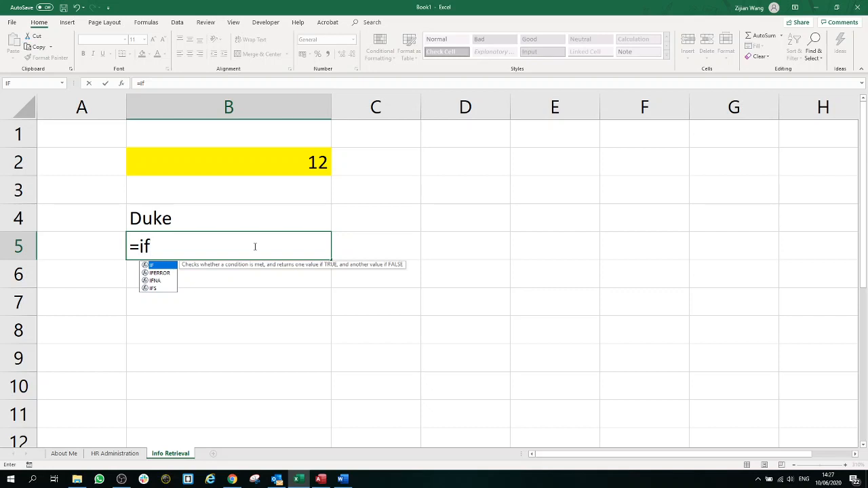
pyautogui.write('(v')
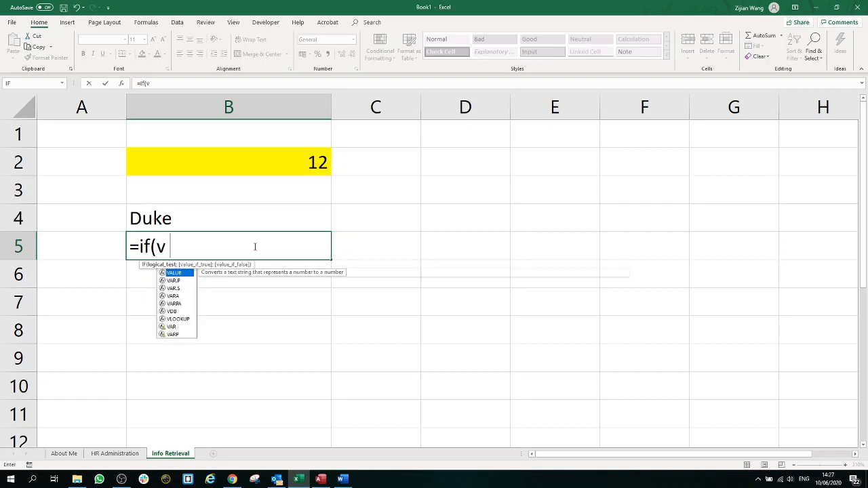
pyautogui.write('loo')
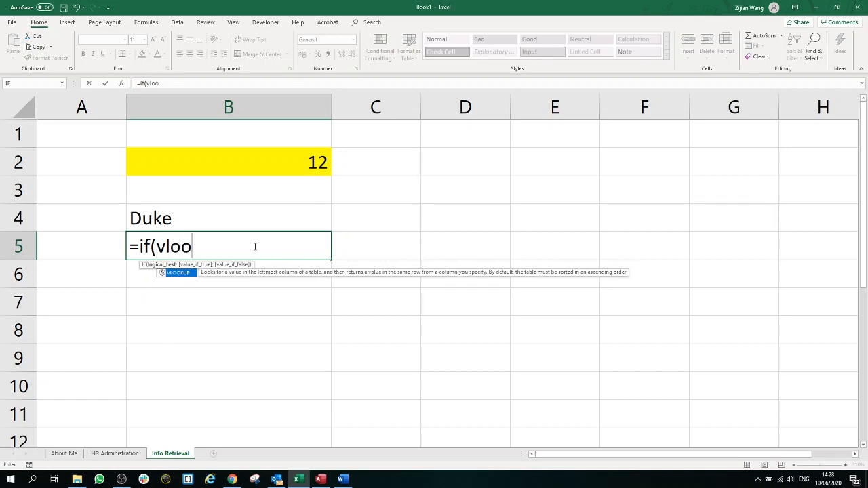
pyautogui.doubleClick(190, 272)
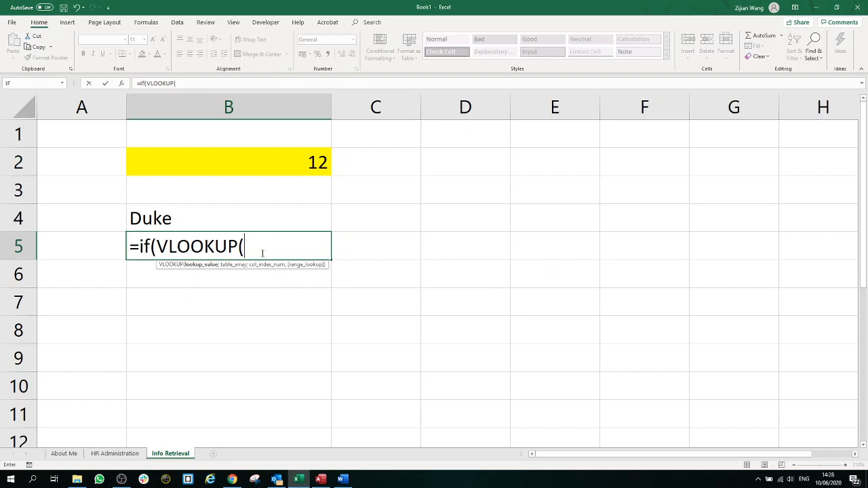
pyautogui.click(116, 453)
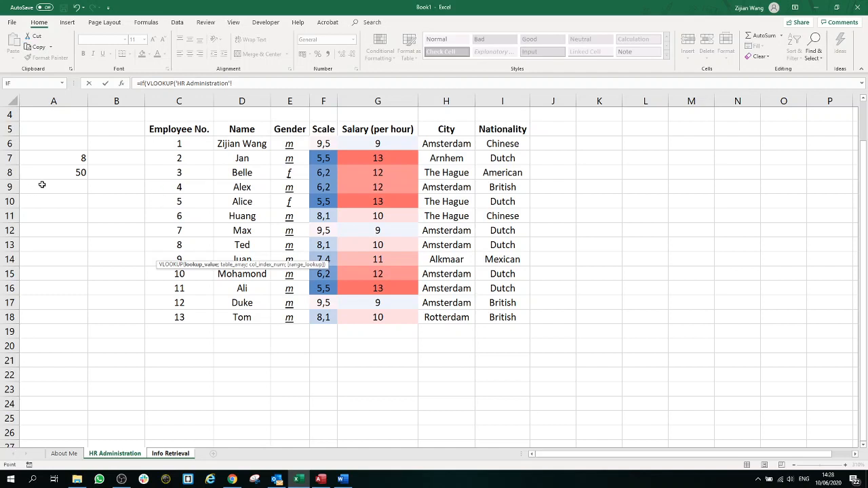
pyautogui.click(168, 455)
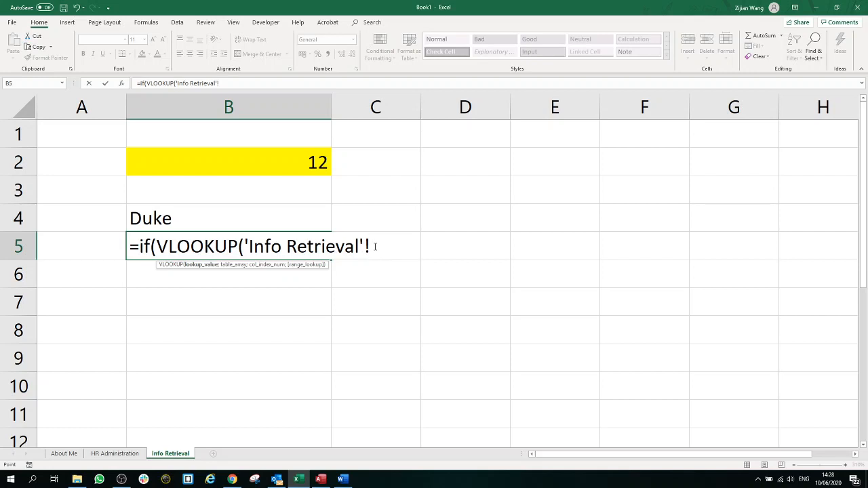
pyautogui.moveTo(375, 246); pyautogui.dragTo(246, 248)
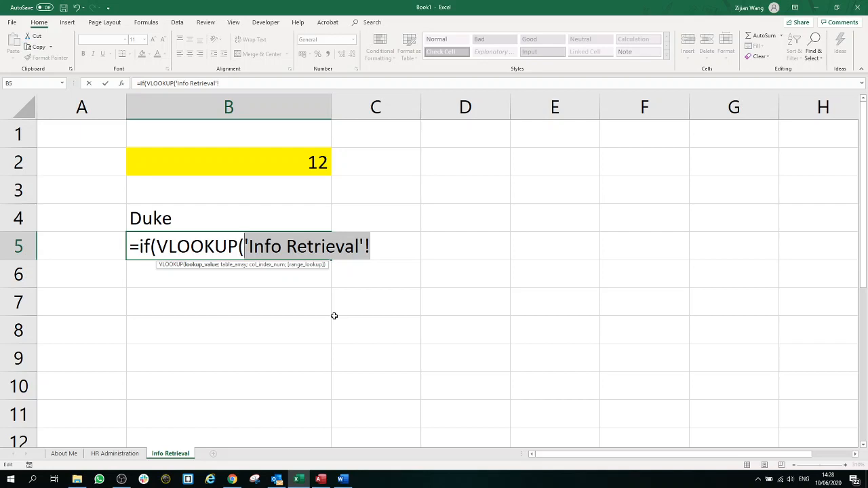
pyautogui.press('BackSpace')
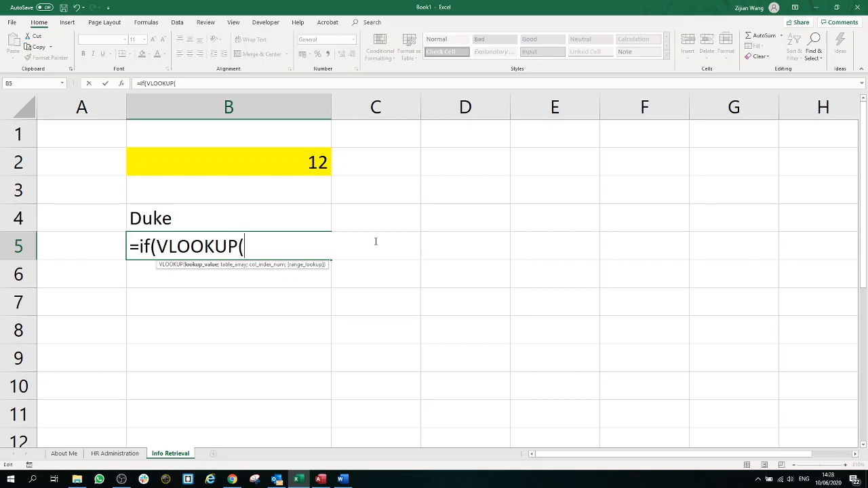
pyautogui.click(295, 167)
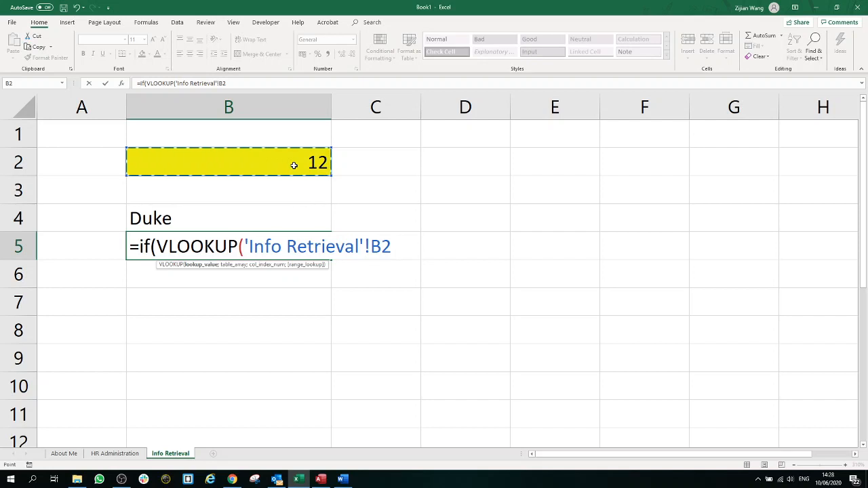
pyautogui.write(';')
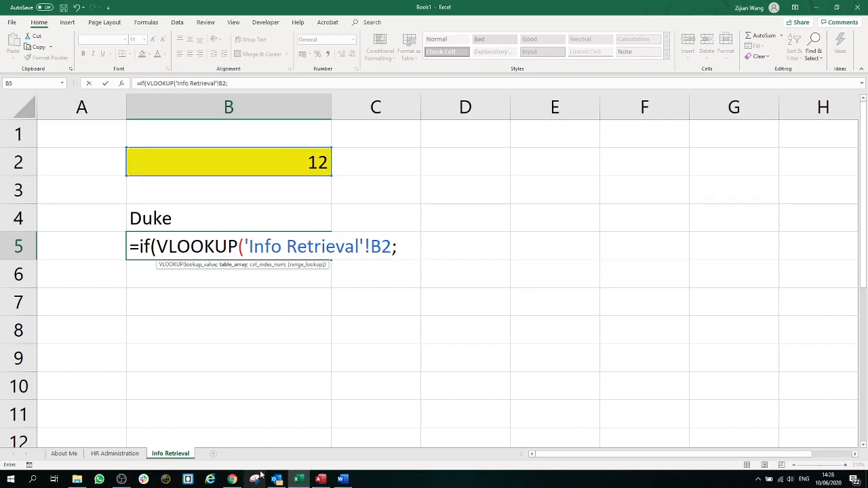
pyautogui.click(114, 453)
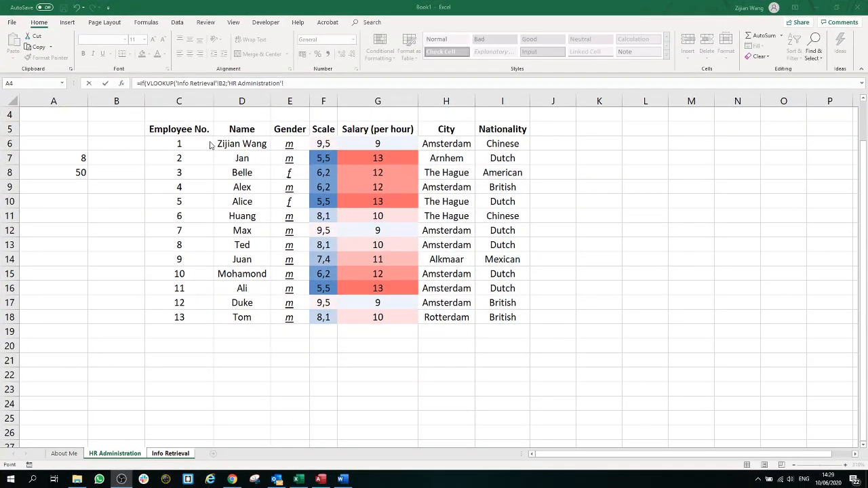
# Step: Complete the VLOOKUP with range 'HR Administration'!C6:F18, column 4 and FALSE for exact match
pyautogui.moveTo(179, 142); pyautogui.dragTo(334, 322)
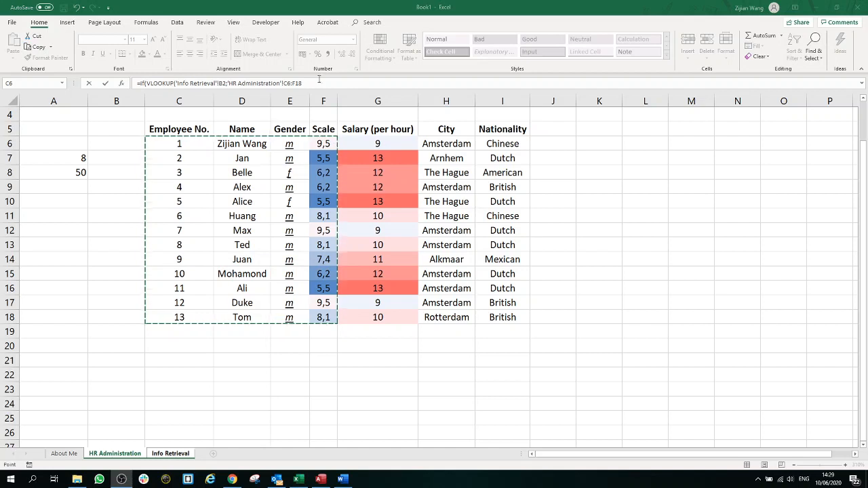
pyautogui.click(319, 82)
pyautogui.write(';')
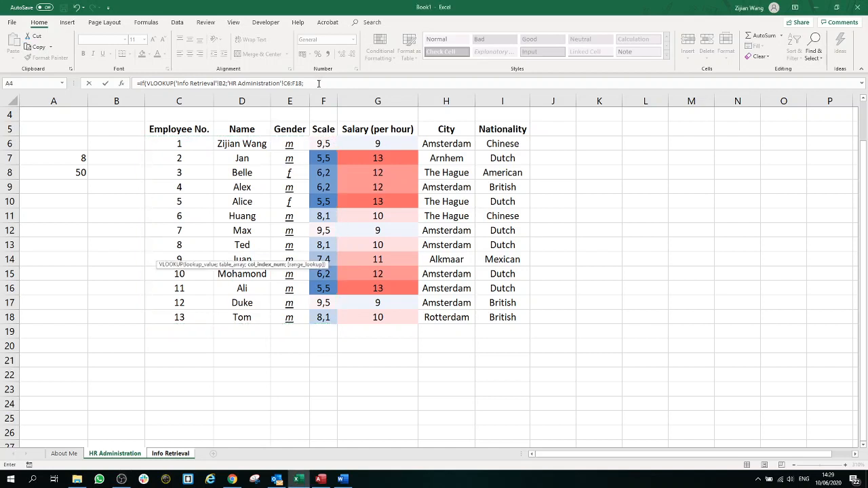
pyautogui.write('4;')
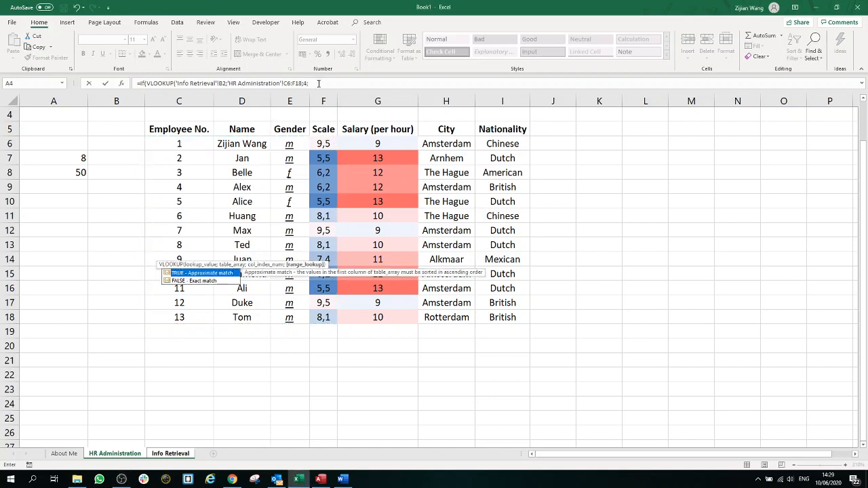
pyautogui.doubleClick(204, 281)
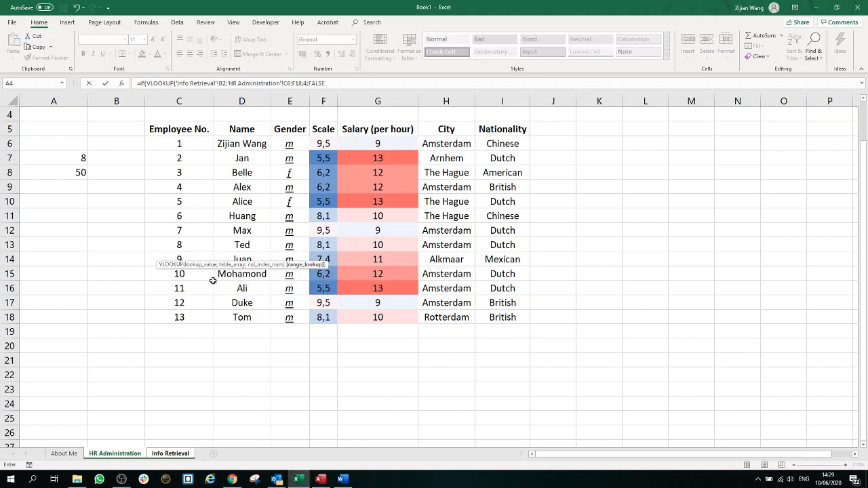
pyautogui.write(')')
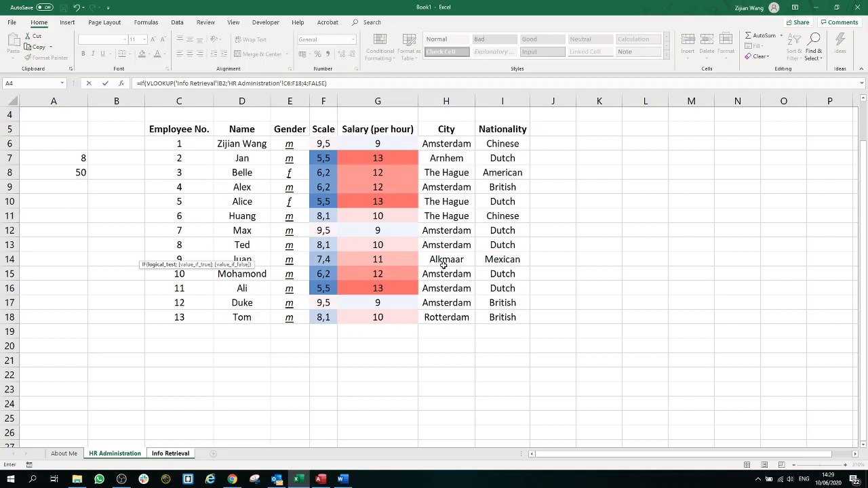
# Step: Dismiss the missing-parenthesis warning and append < after FALSE) in the formula bar
pyautogui.press('Return')
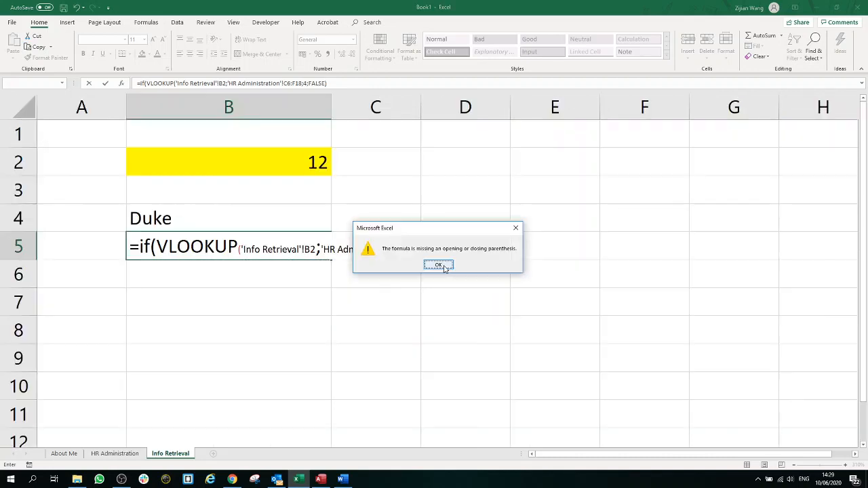
pyautogui.click(439, 265)
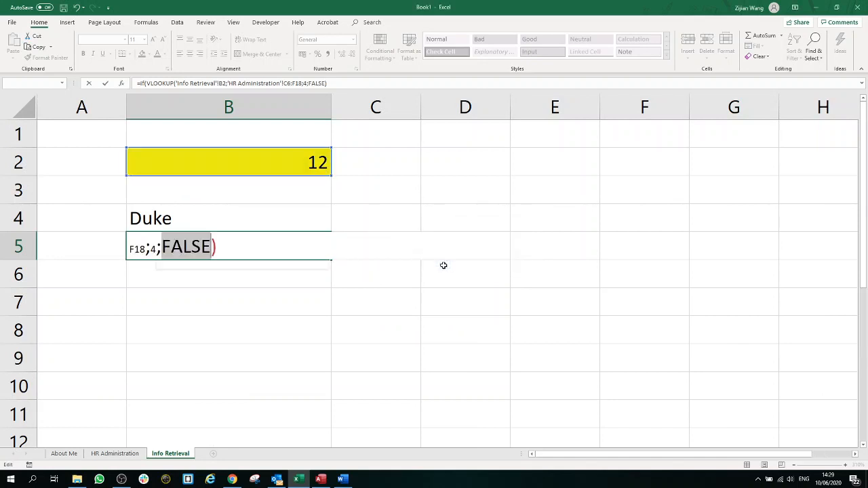
pyautogui.moveTo(266, 254); pyautogui.dragTo(79, 249)
pyautogui.click(158, 251)
pyautogui.moveTo(240, 247); pyautogui.dragTo(95, 247)
pyautogui.click(202, 244)
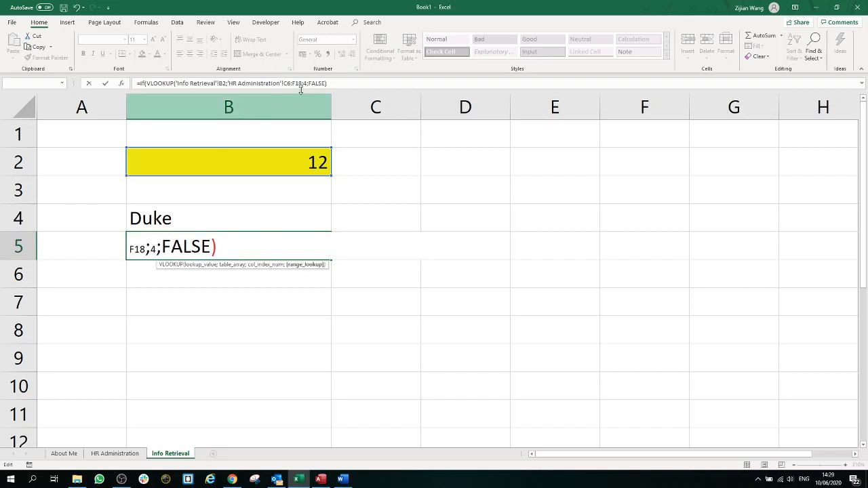
pyautogui.click(336, 84)
pyautogui.click(337, 85)
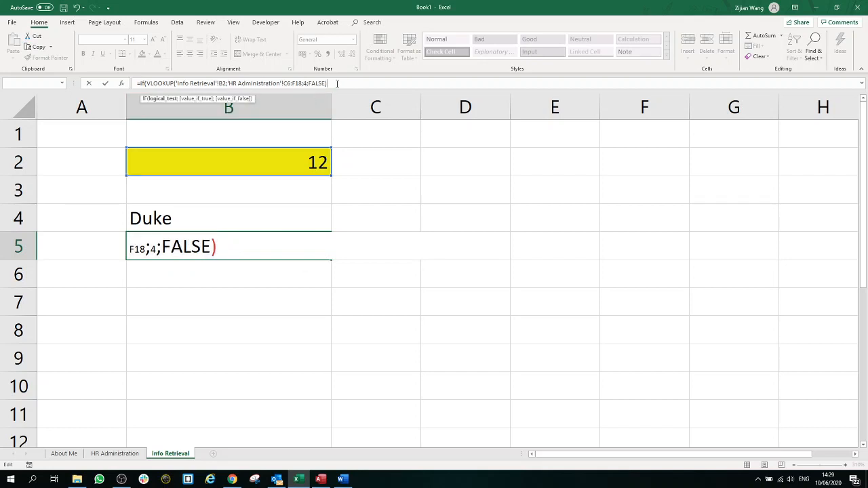
pyautogui.moveTo(334, 83); pyautogui.dragTo(145, 83)
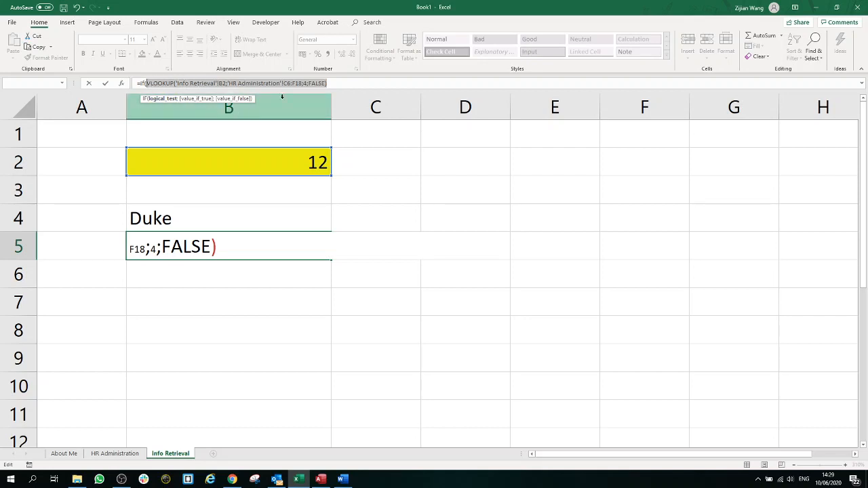
pyautogui.click(348, 83)
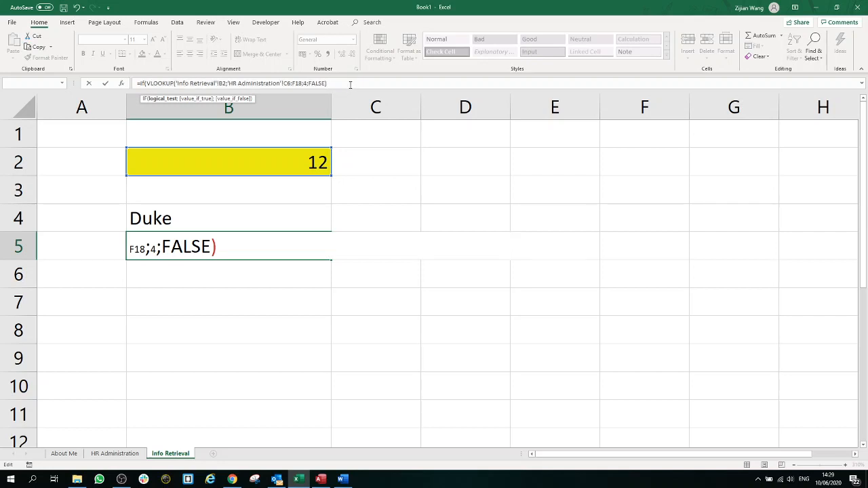
pyautogui.write('<')
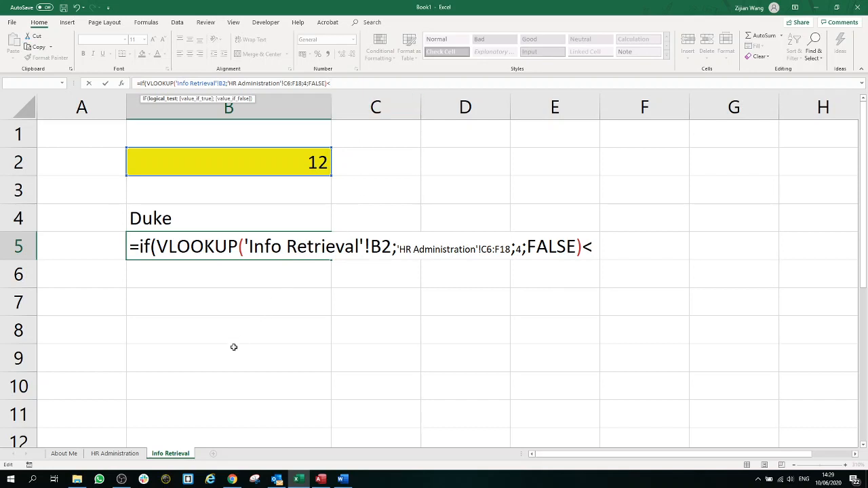
# Step: Finish the IF by comparing against HR Administration A7, returning A8 if true and A9 otherwise
pyautogui.click(122, 456)
pyautogui.click(71, 158)
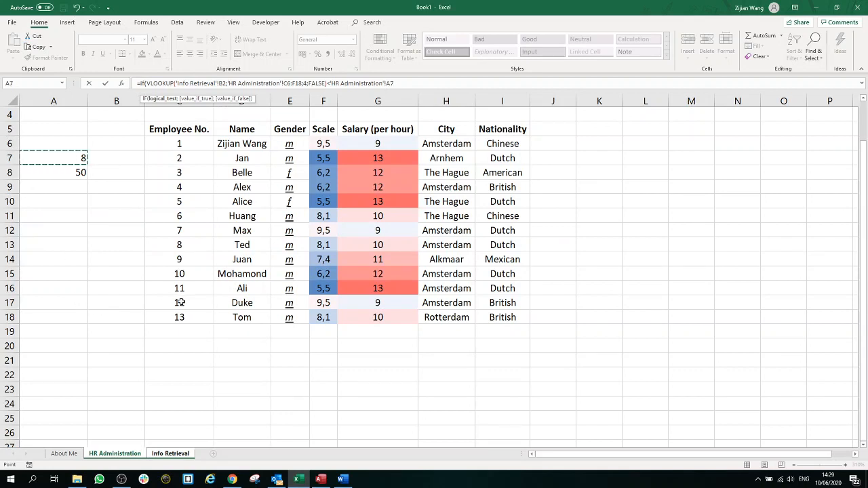
pyautogui.press('F4')
pyautogui.press('F4')
pyautogui.write(';')
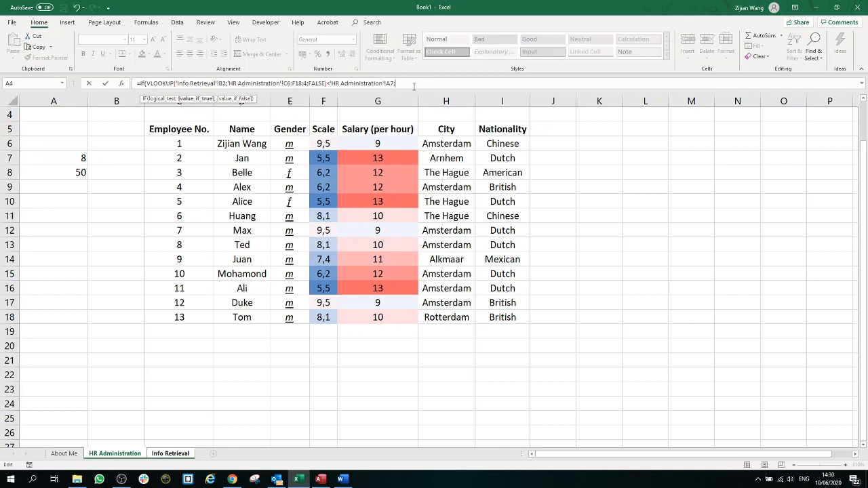
pyautogui.click(81, 173)
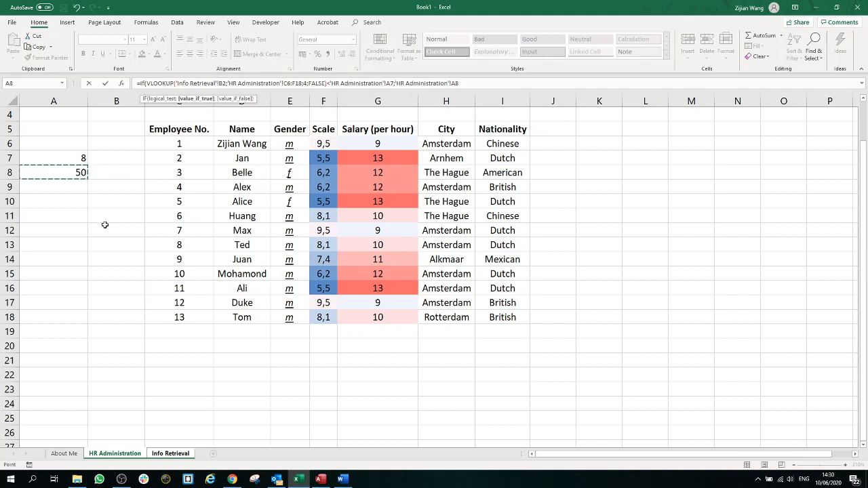
pyautogui.write(';')
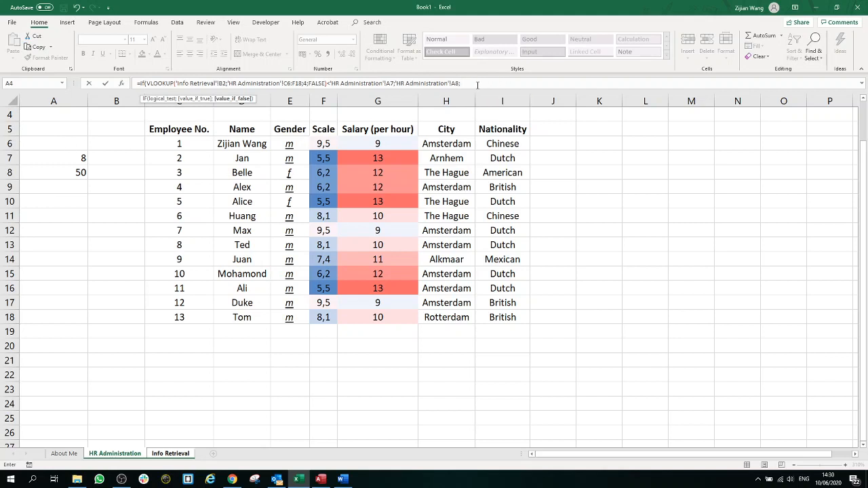
pyautogui.click(65, 187)
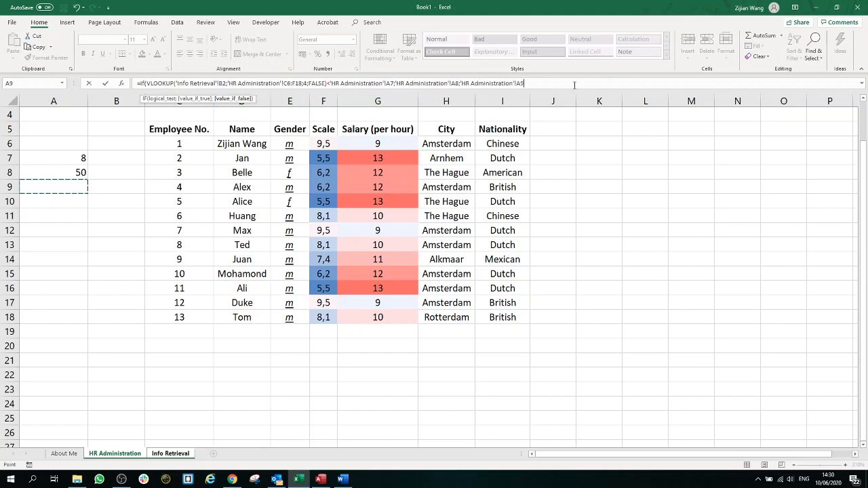
pyautogui.write(')')
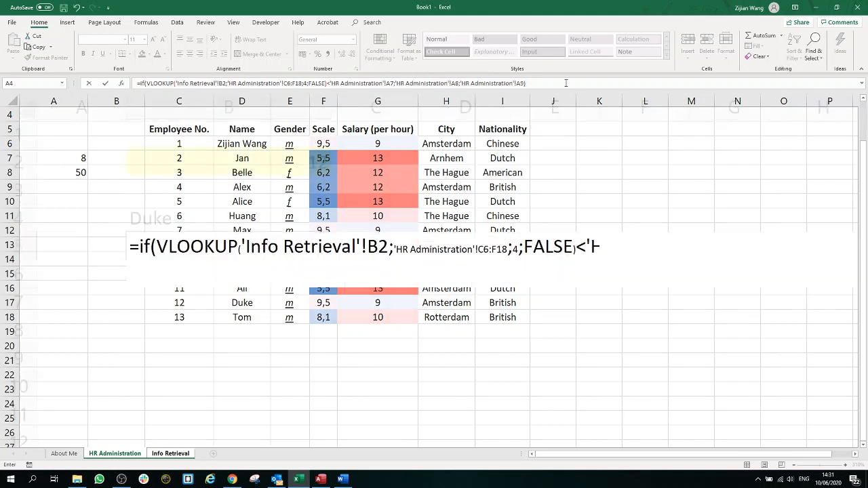
pyautogui.press('Return')
# Step: Type 0 into HR Administration A9 as the false result, then go back to Info Retrieval
pyautogui.click(319, 247)
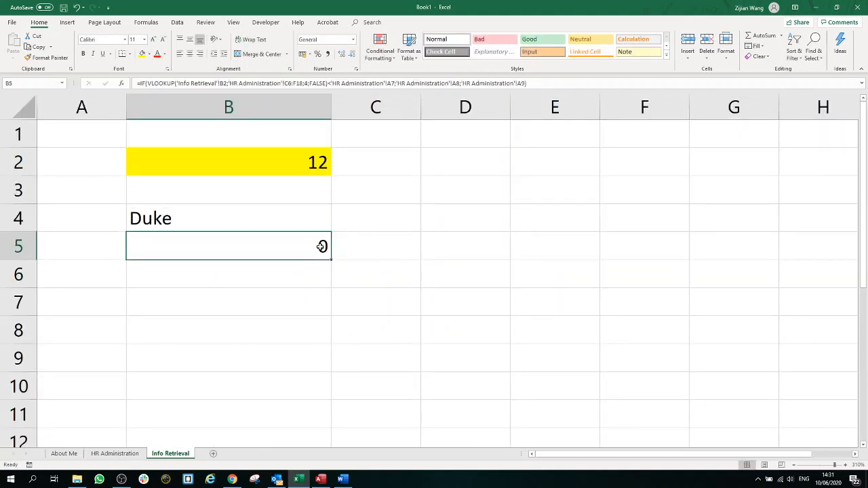
pyautogui.click(115, 453)
pyautogui.click(86, 188)
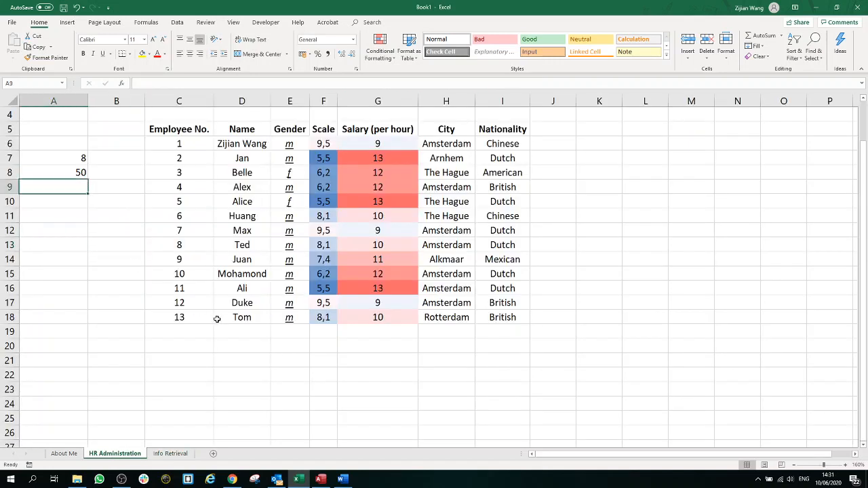
pyautogui.write('0')
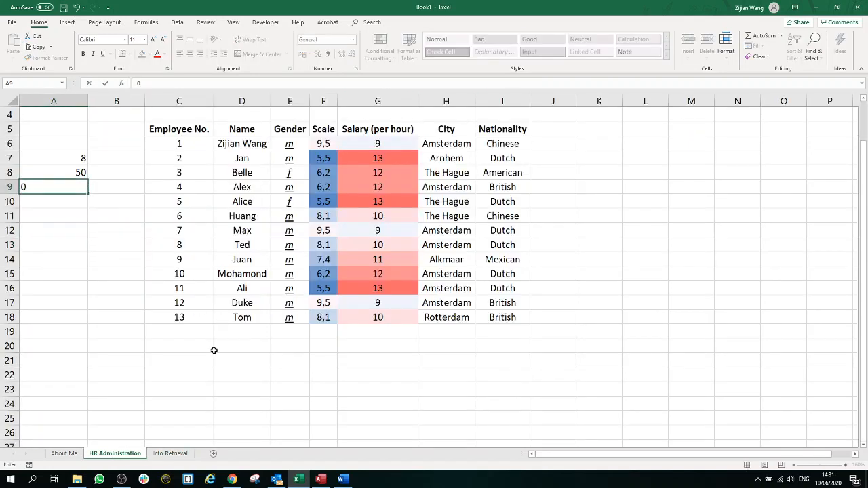
pyautogui.click(108, 205)
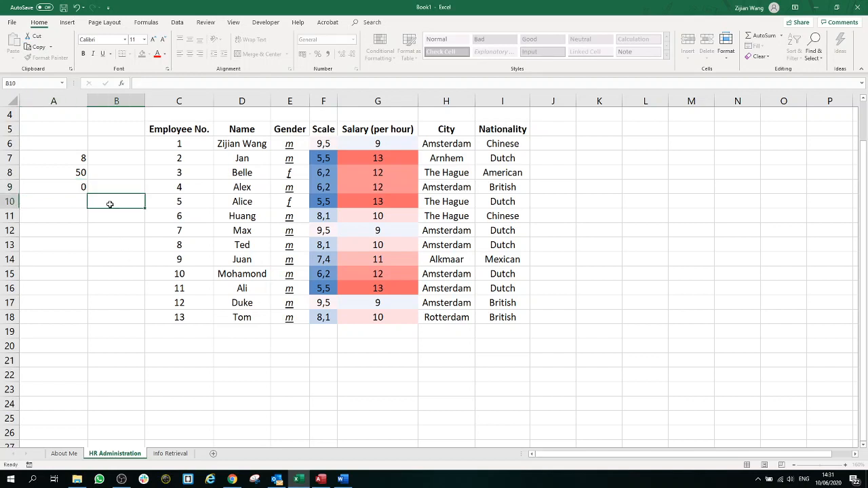
pyautogui.click(82, 189)
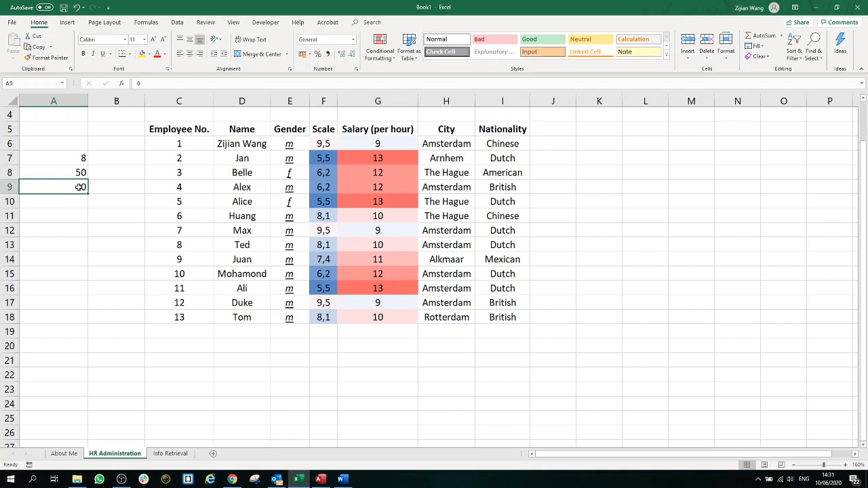
pyautogui.click(171, 453)
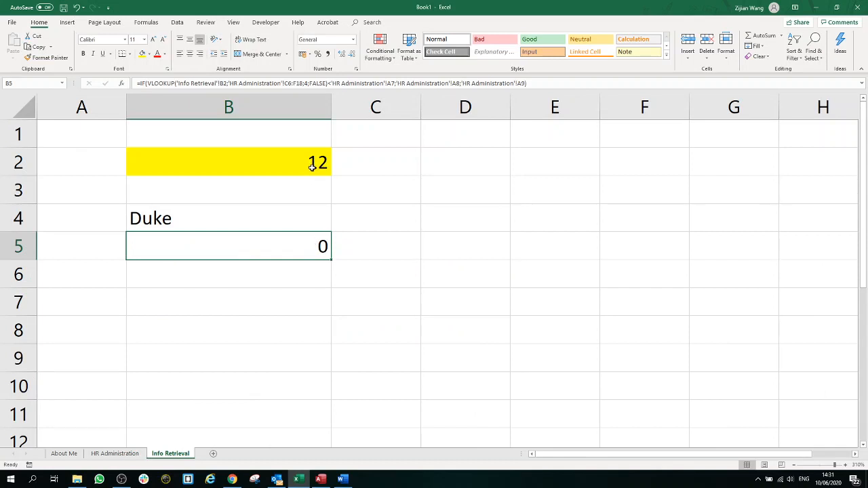
# Step: Review B4 and B5, then choose 9 in B2 so B4 shows Juan and B5 returns 50
pyautogui.click(242, 221)
pyautogui.click(255, 252)
pyautogui.click(328, 168)
pyautogui.click(334, 171)
pyautogui.click(251, 238)
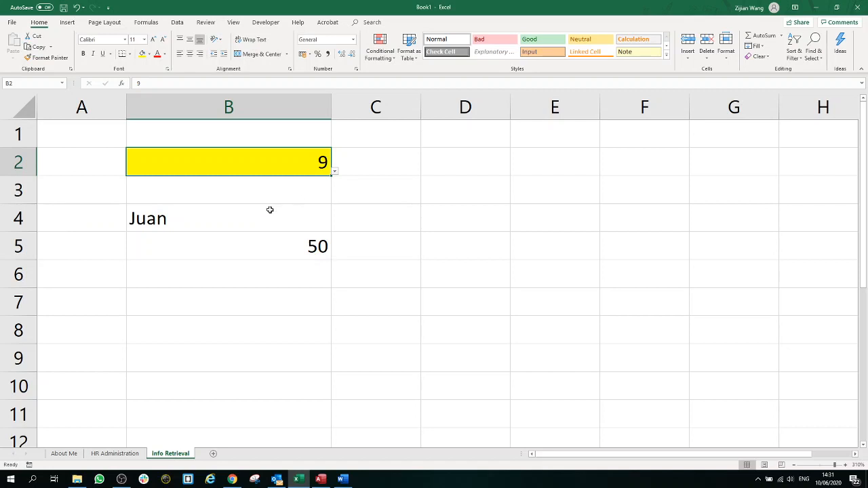
pyautogui.click(115, 453)
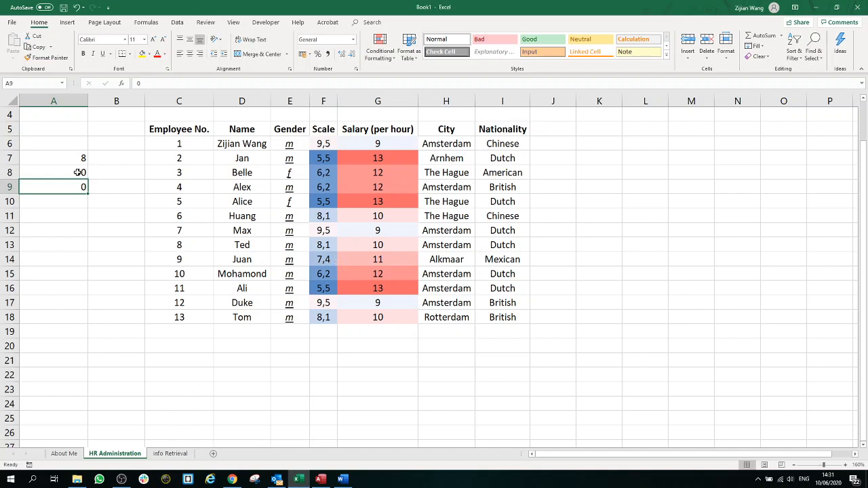
pyautogui.click(171, 455)
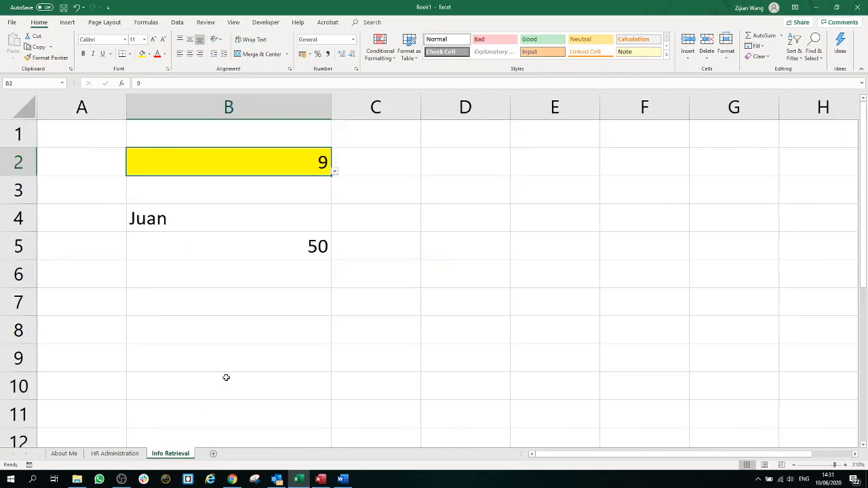
pyautogui.click(259, 248)
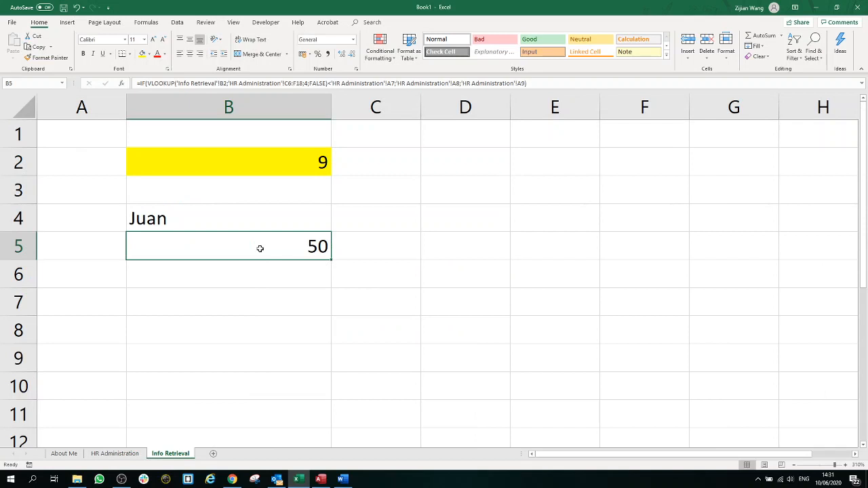
pyautogui.doubleClick(309, 249)
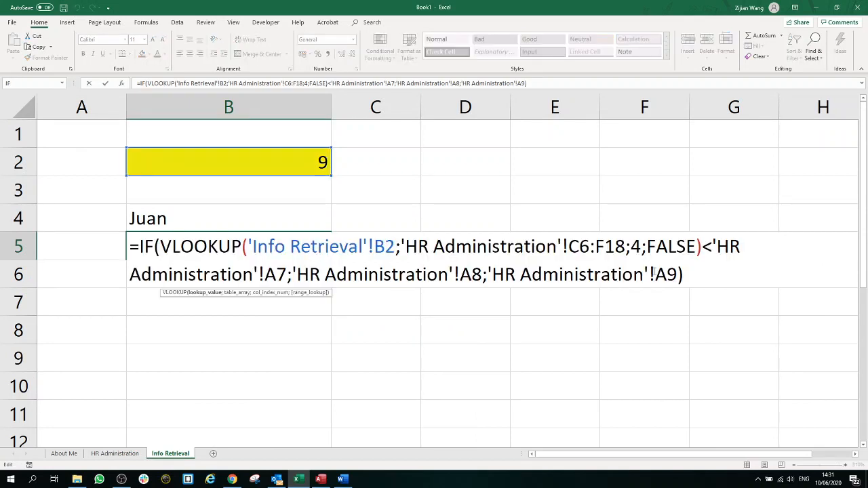
pyautogui.moveTo(694, 276); pyautogui.dragTo(139, 248)
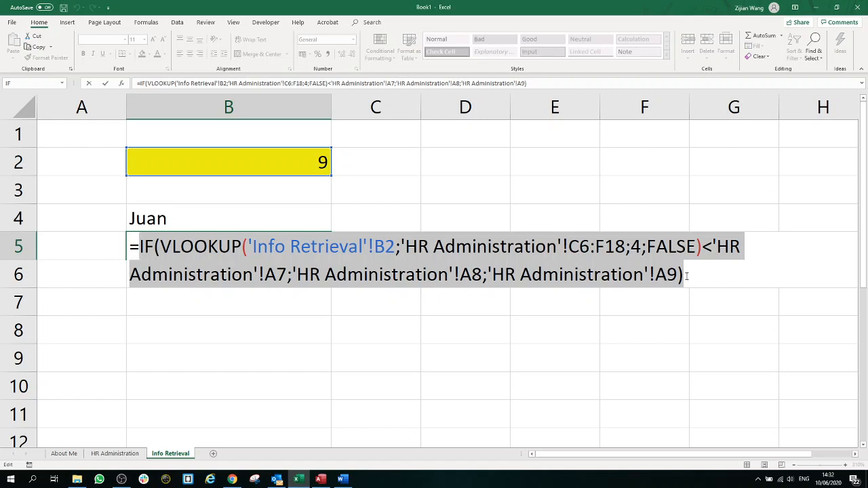
pyautogui.click(687, 275)
pyautogui.moveTo(685, 274); pyautogui.dragTo(161, 247)
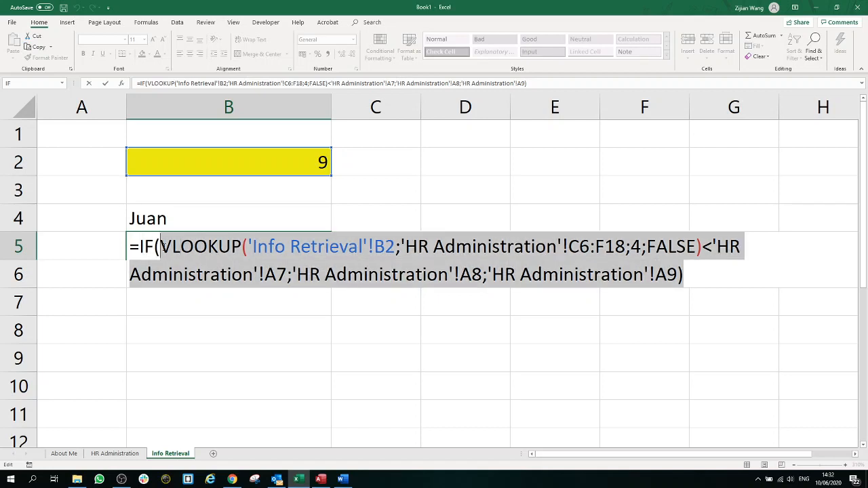
pyautogui.click(689, 281)
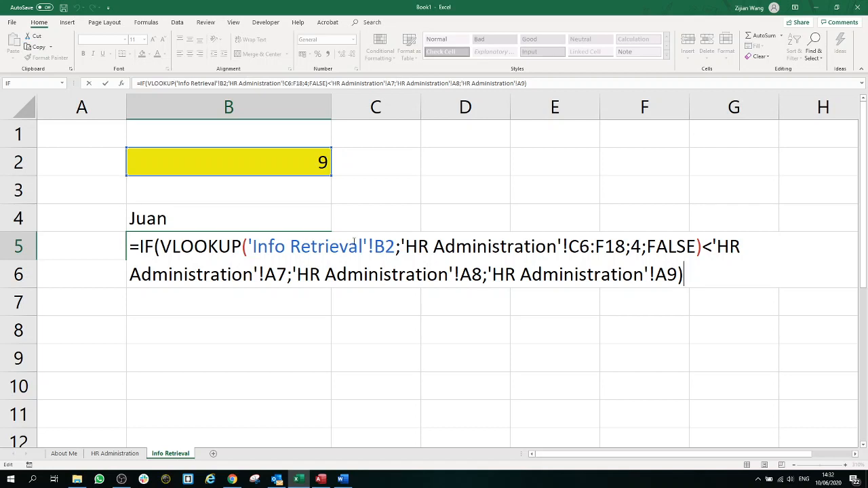
pyautogui.moveTo(161, 246); pyautogui.dragTo(703, 244)
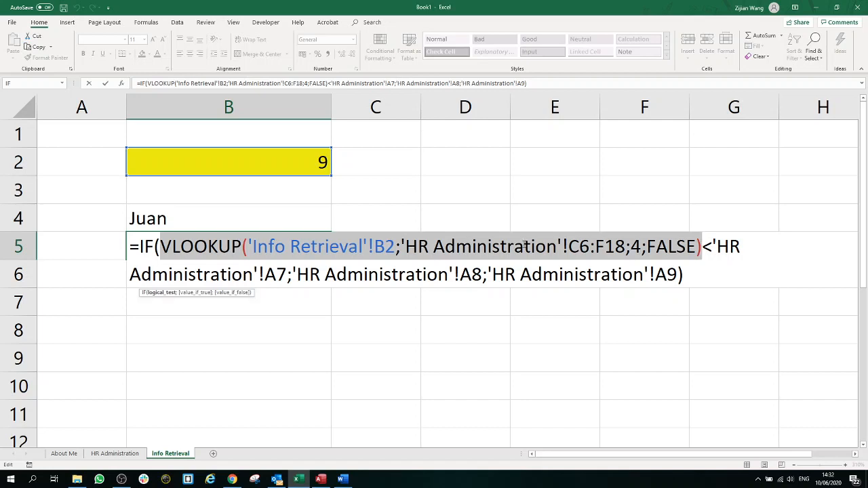
pyautogui.click(701, 274)
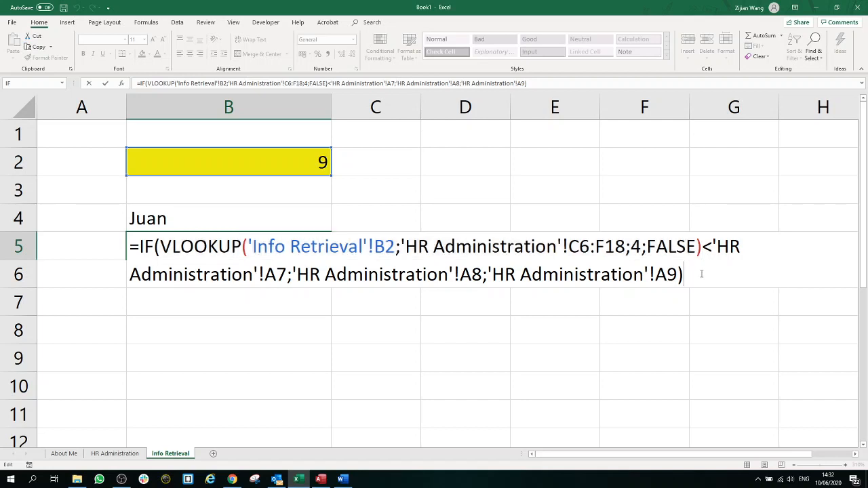
pyautogui.press('Return')
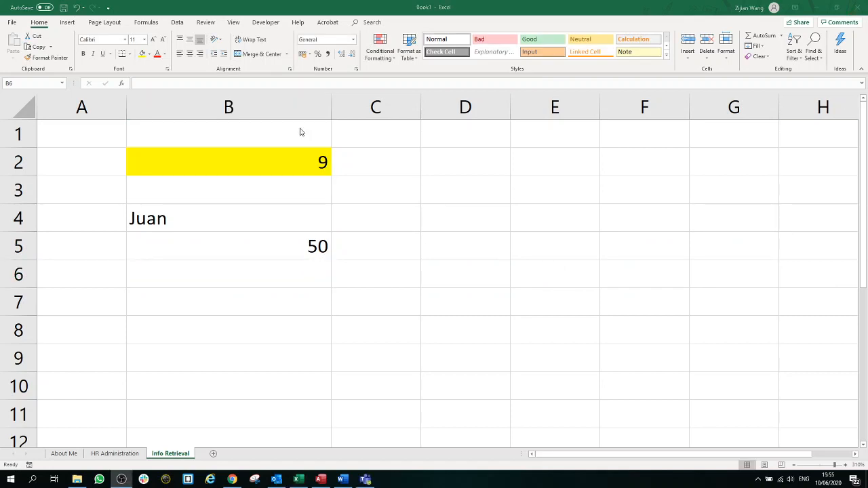
# Step: Inspect the VLOOKUP formula in B4 and the IF formula in B5, which shows 50
pyautogui.click(264, 216)
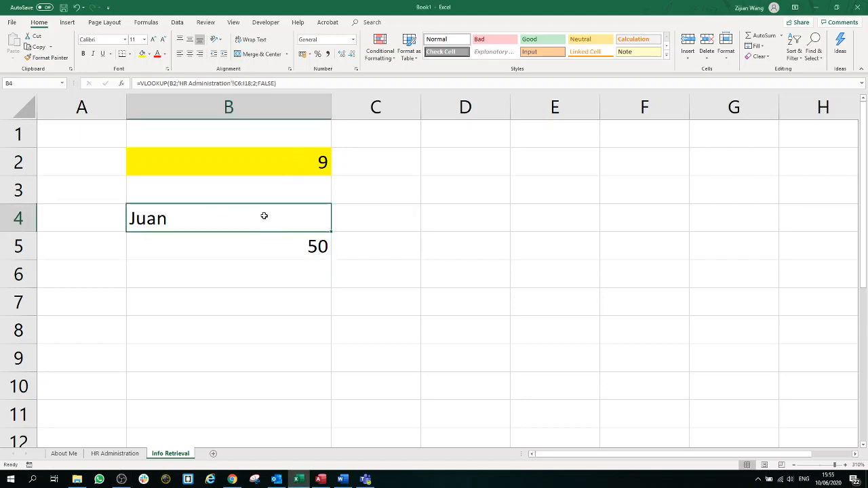
pyautogui.doubleClick(263, 216)
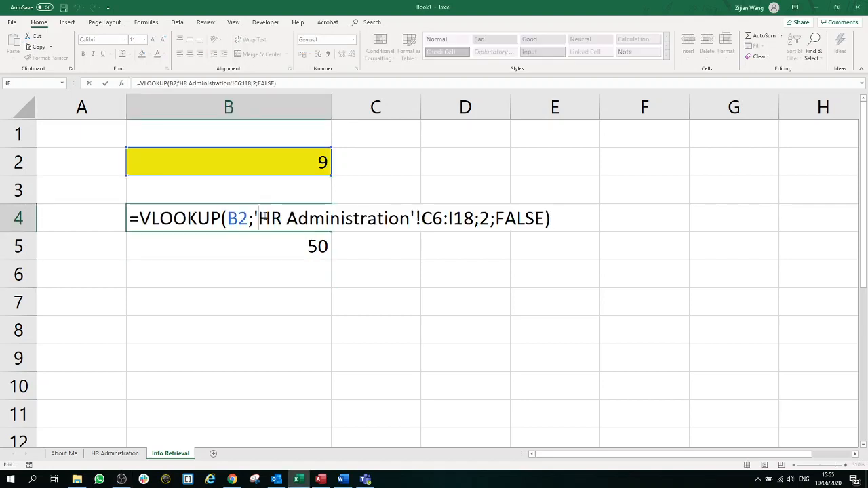
pyautogui.press('Return')
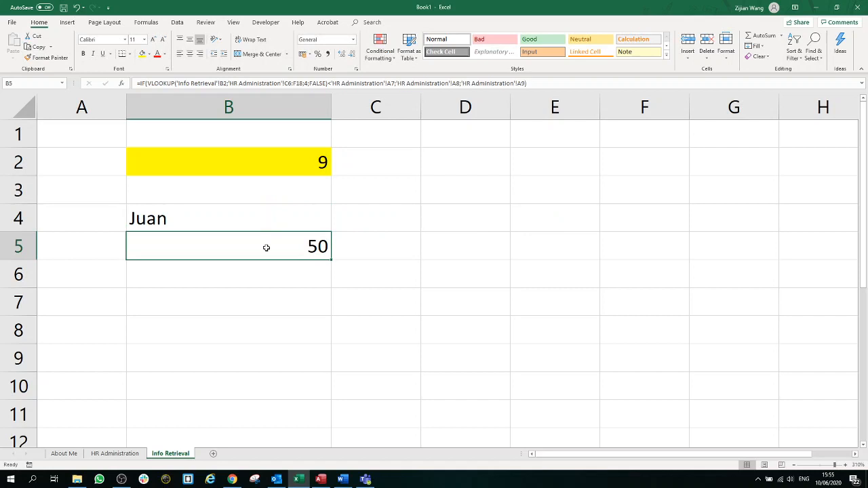
pyautogui.doubleClick(266, 248)
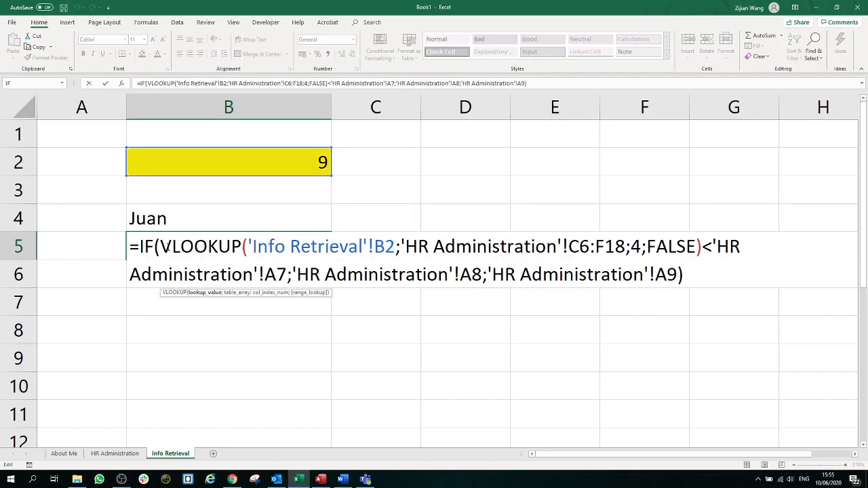
pyautogui.moveTo(160, 246); pyautogui.dragTo(703, 247)
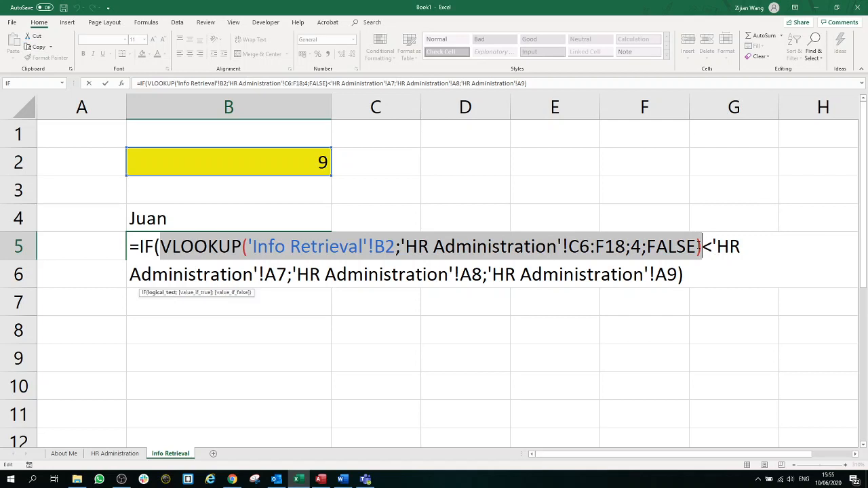
pyautogui.press('Return')
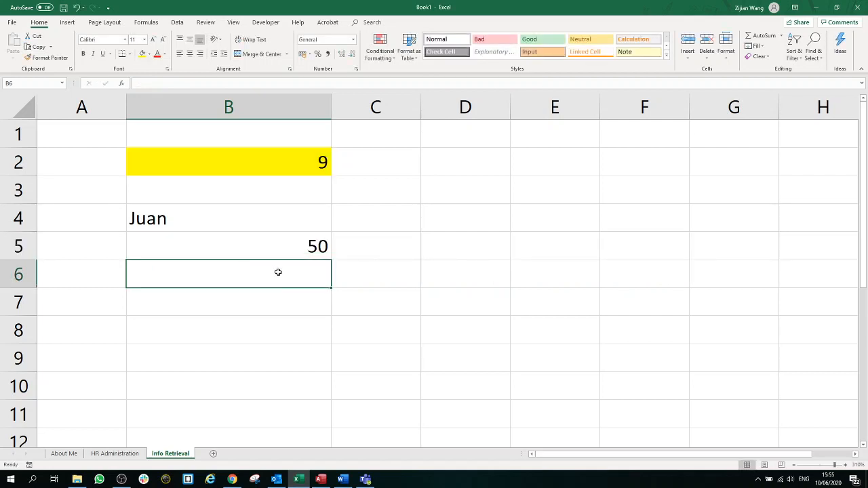
# Step: Review input cell B2 and results B4:B5, then go to the HR Administration sheet
pyautogui.moveTo(278, 272); pyautogui.dragTo(289, 350)
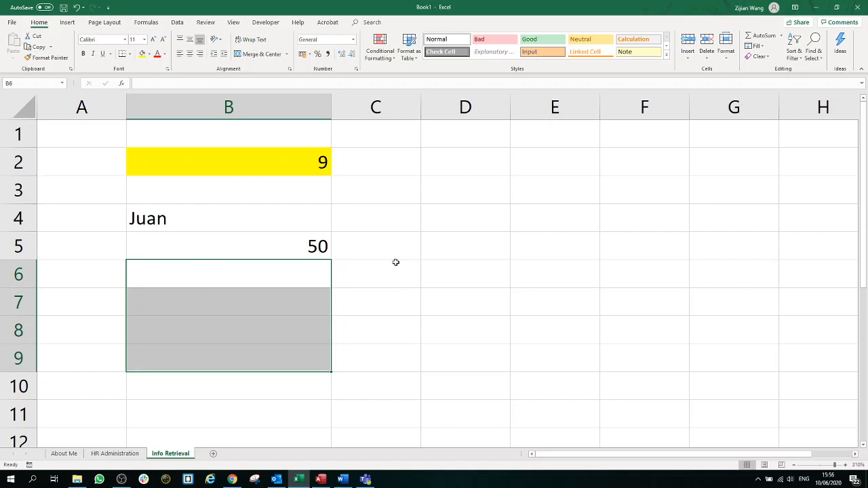
pyautogui.click(280, 155)
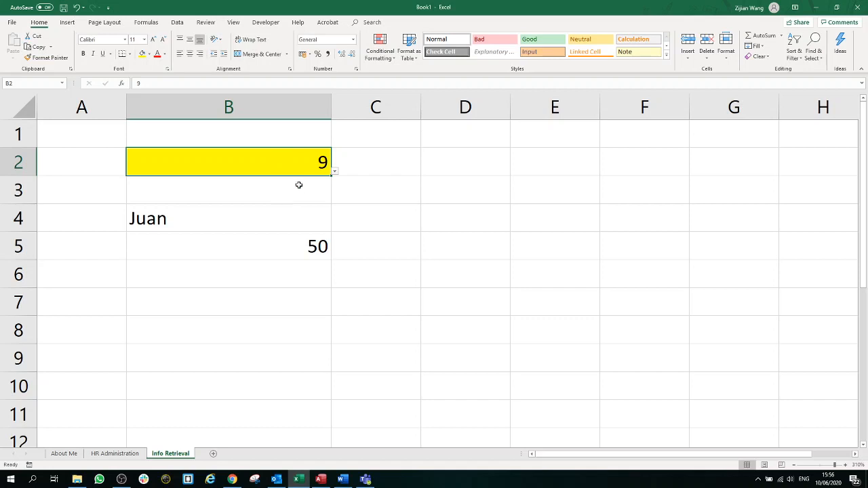
pyautogui.moveTo(300, 210); pyautogui.dragTo(300, 239)
pyautogui.click(359, 277)
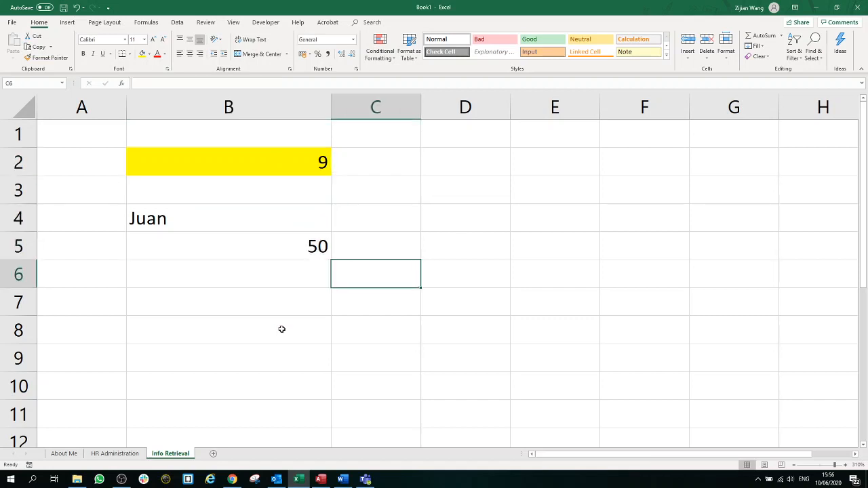
pyautogui.click(133, 455)
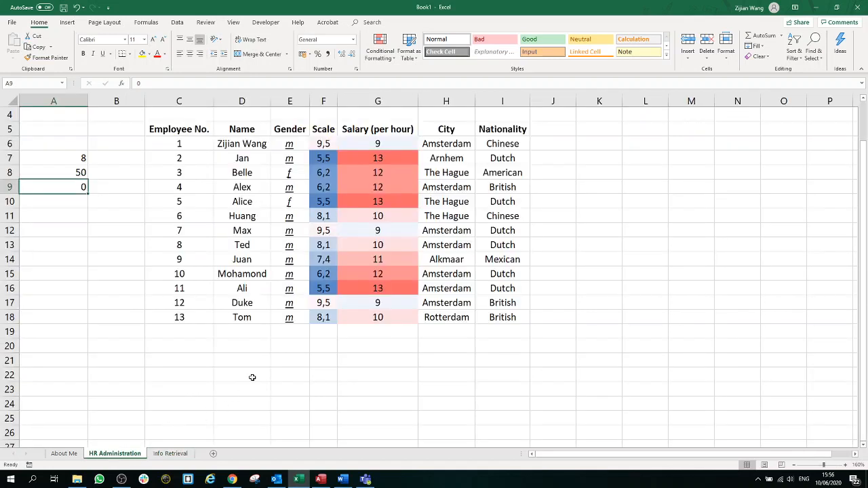
# Step: Select the employee table C5:I18, from the Employee No. header to the last row
pyautogui.moveTo(495, 319); pyautogui.dragTo(165, 122)
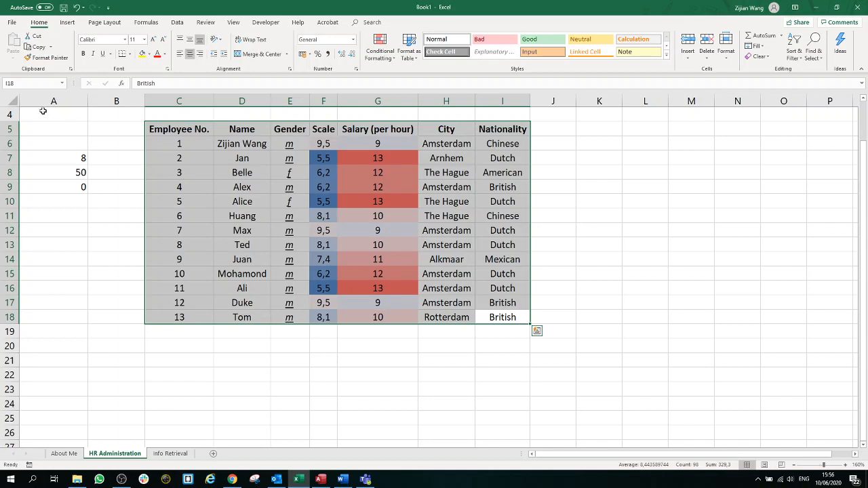
pyautogui.scroll(1, 46, 206)
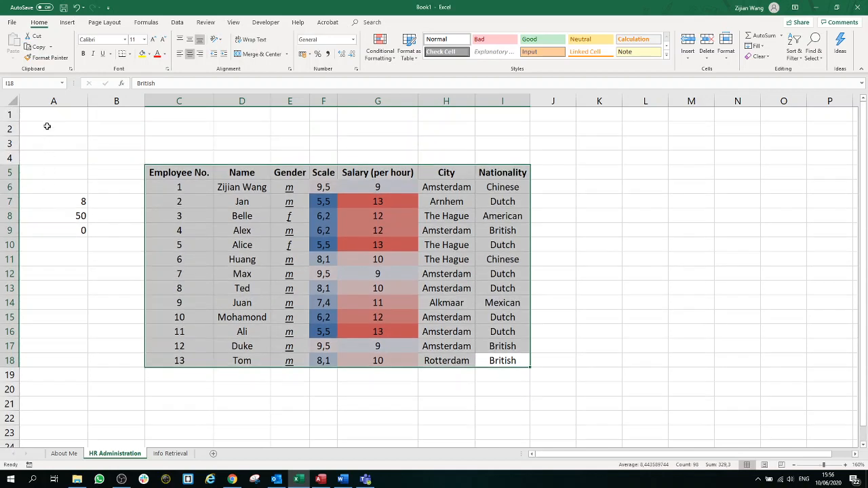
pyautogui.moveTo(50, 115)
pyautogui.mouseDown()
pyautogui.moveTo(67, 178)
pyautogui.moveTo(56, 112)
pyautogui.mouseUp()
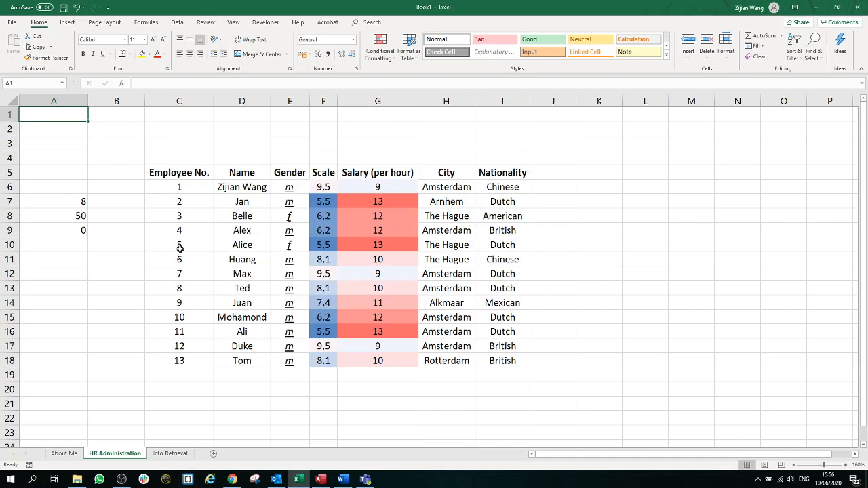
pyautogui.moveTo(179, 172); pyautogui.dragTo(500, 363)
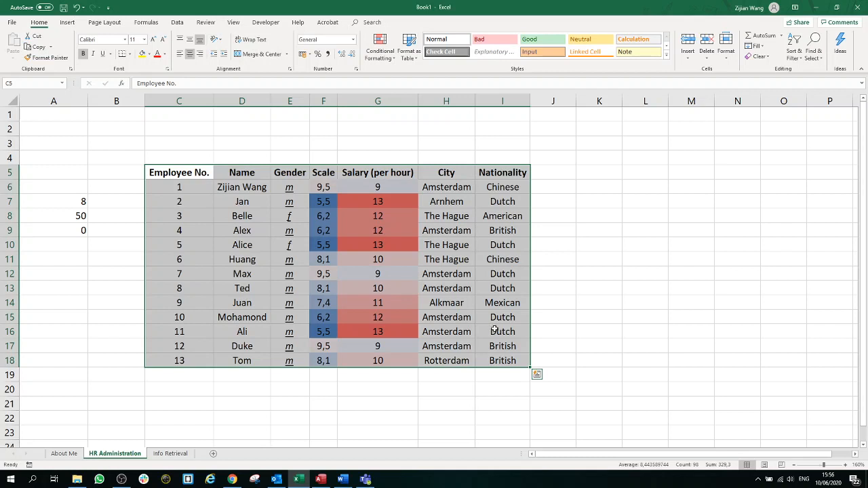
pyautogui.click(202, 174)
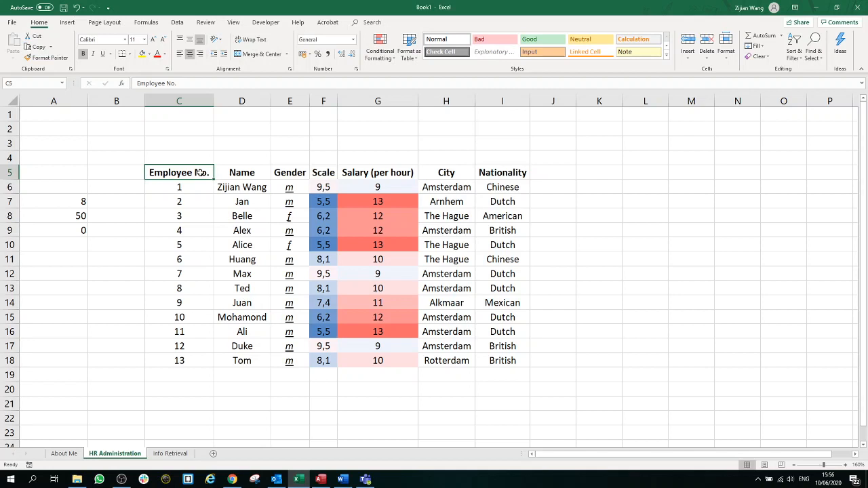
pyautogui.moveTo(202, 175); pyautogui.dragTo(528, 363)
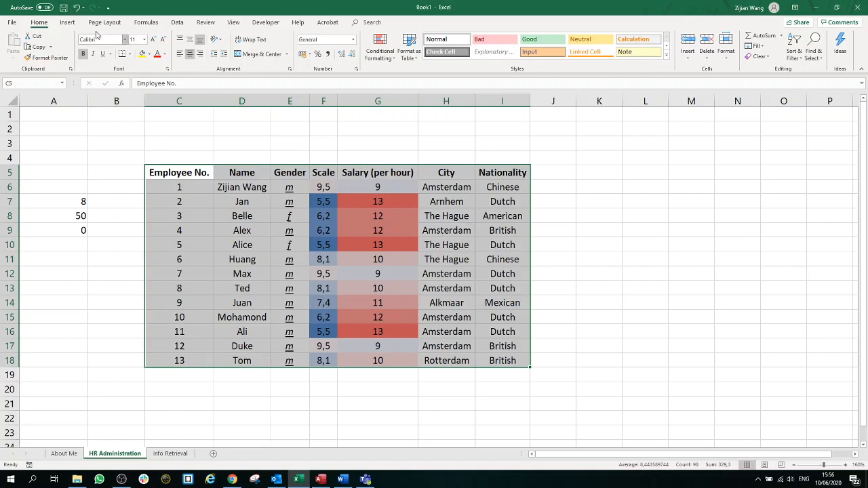
pyautogui.click(73, 24)
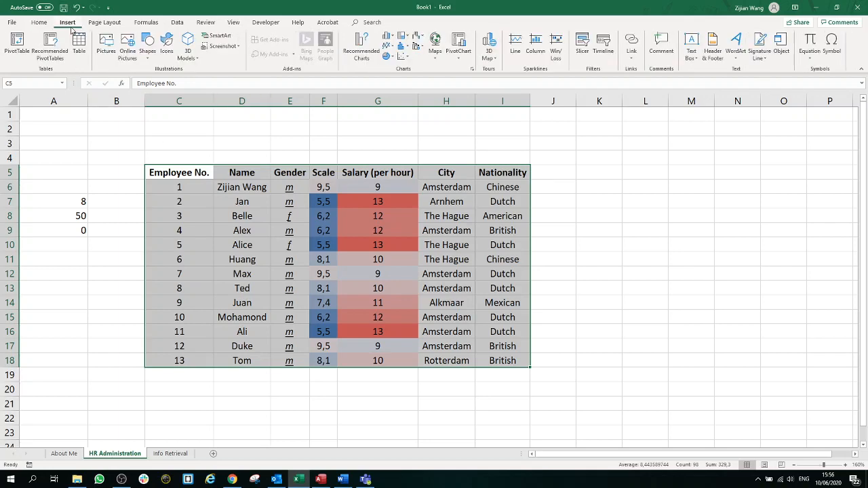
# Step: Insert a PivotTable from the employee table on a new worksheet
pyautogui.click(15, 46)
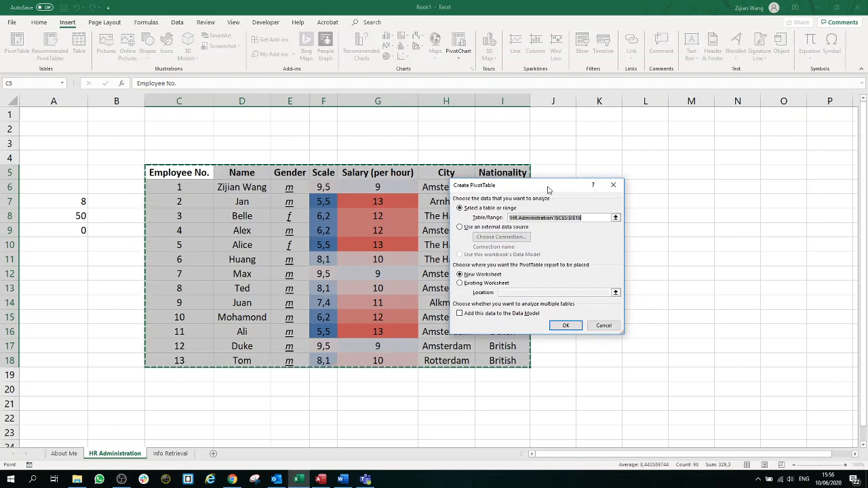
pyautogui.moveTo(547, 188); pyautogui.dragTo(677, 155)
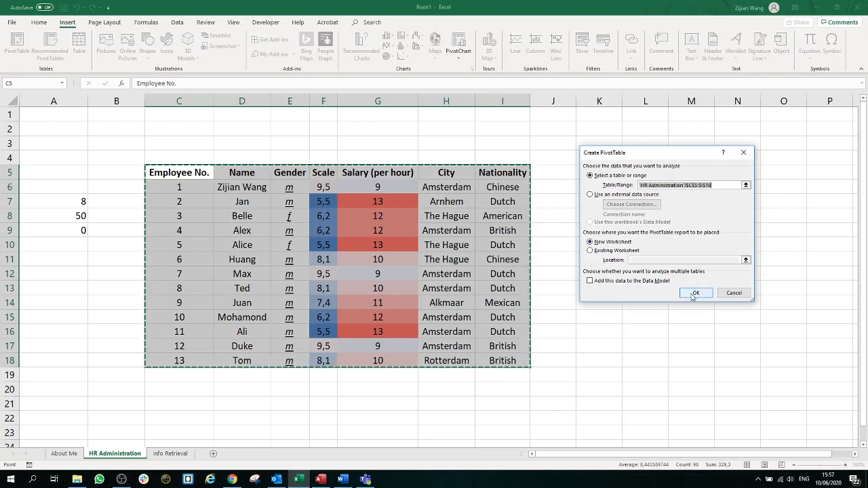
pyautogui.click(620, 251)
pyautogui.click(621, 242)
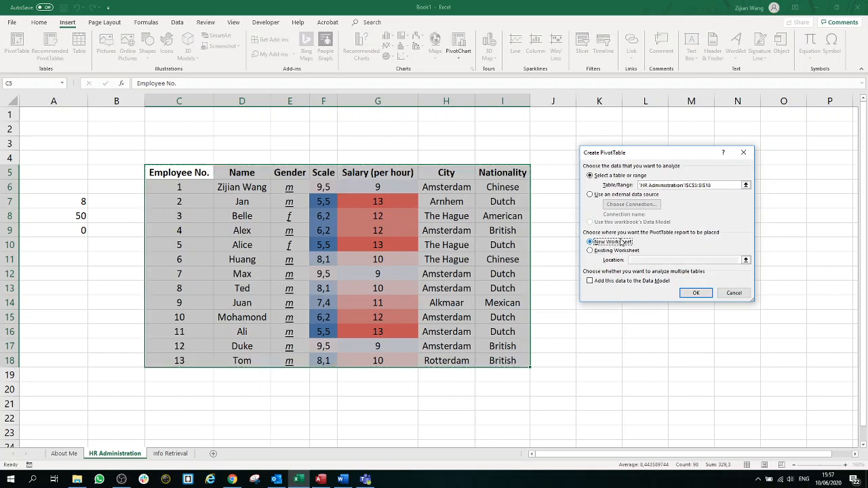
pyautogui.click(696, 295)
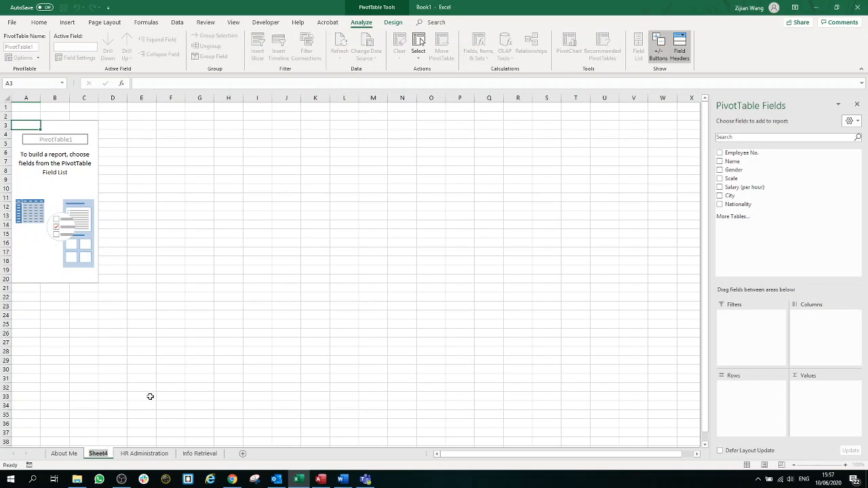
# Step: Rename the new sheet to Pivot and zoom the view to about 214%
pyautogui.hotkey('alt', 'h')
pyautogui.write('orPivot')
pyautogui.press('Return')
pyautogui.click(170, 350)
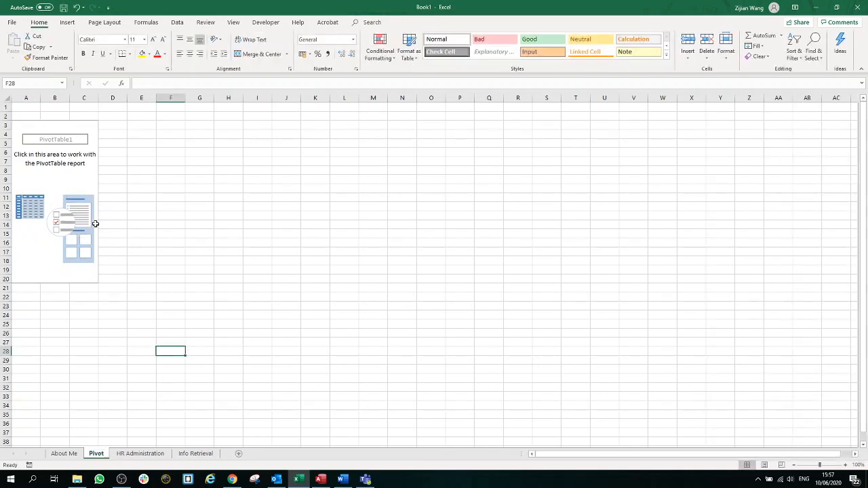
pyautogui.click(89, 224)
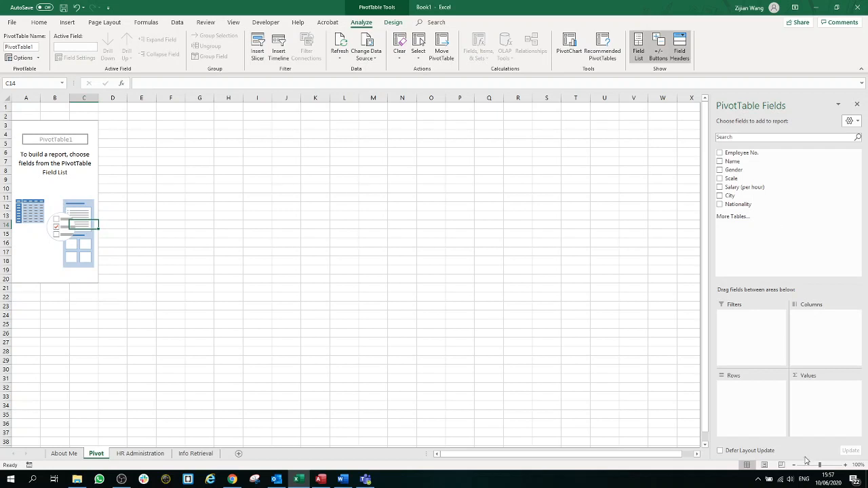
pyautogui.click(829, 466)
# Step: Put Name in Columns, remove the trial Count of City, and sum Salary (per hour) per employee
pyautogui.scroll(1, 443, 353)
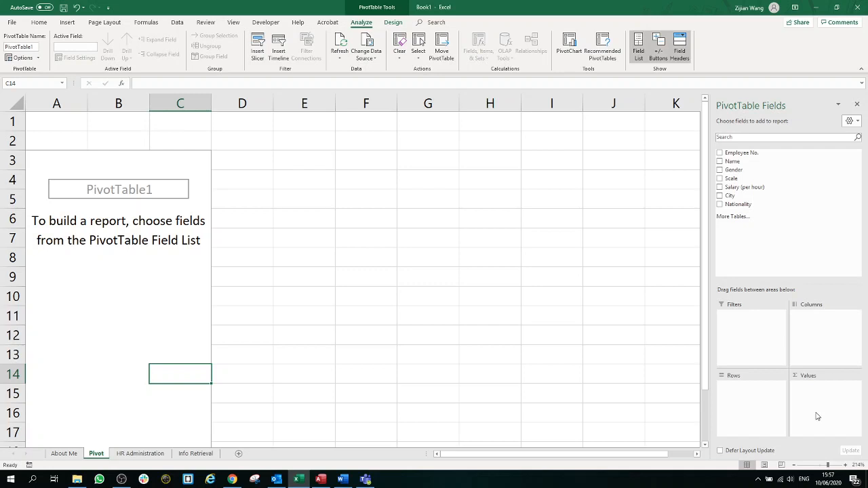
pyautogui.moveTo(746, 162); pyautogui.dragTo(842, 342)
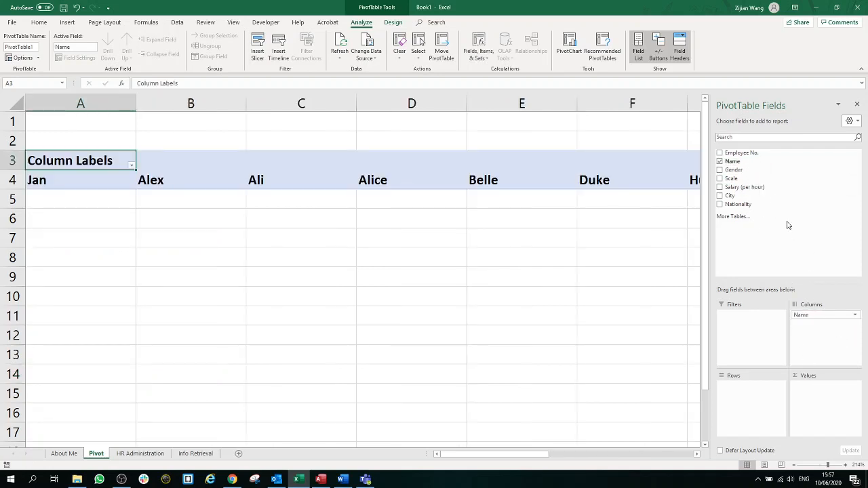
pyautogui.moveTo(738, 195); pyautogui.dragTo(824, 399)
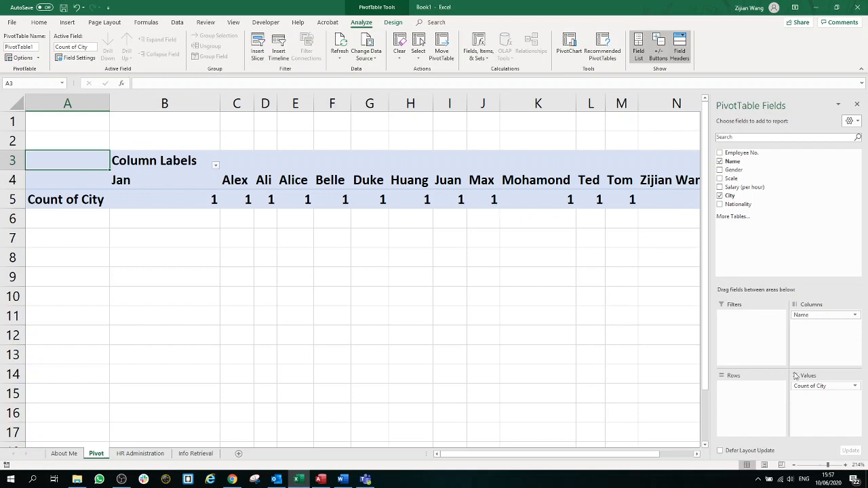
pyautogui.click(814, 389)
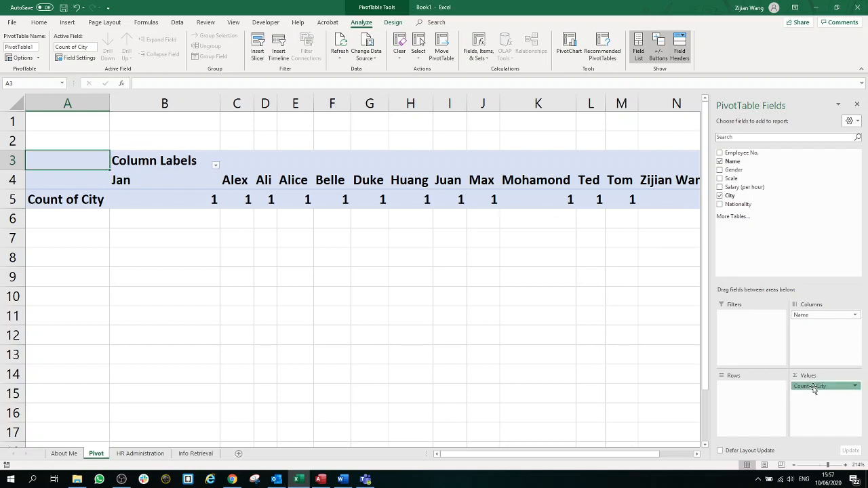
pyautogui.click(816, 366)
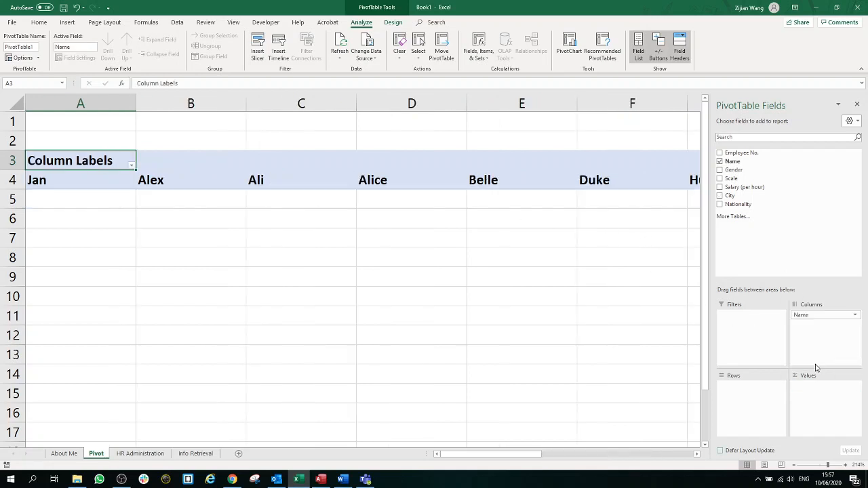
pyautogui.moveTo(740, 191); pyautogui.dragTo(823, 392)
pyautogui.moveTo(582, 454)
pyautogui.mouseDown()
pyautogui.moveTo(677, 456)
pyautogui.moveTo(574, 458)
pyautogui.mouseUp()
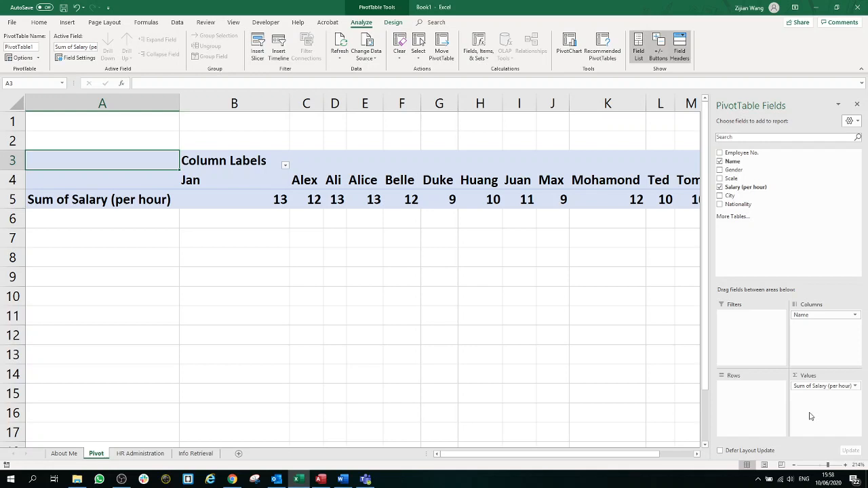
# Step: Redo the values: undo the salary sum, add and remove City, then re-add Salary (per hour)
pyautogui.hotkey('ctrl', 'z')
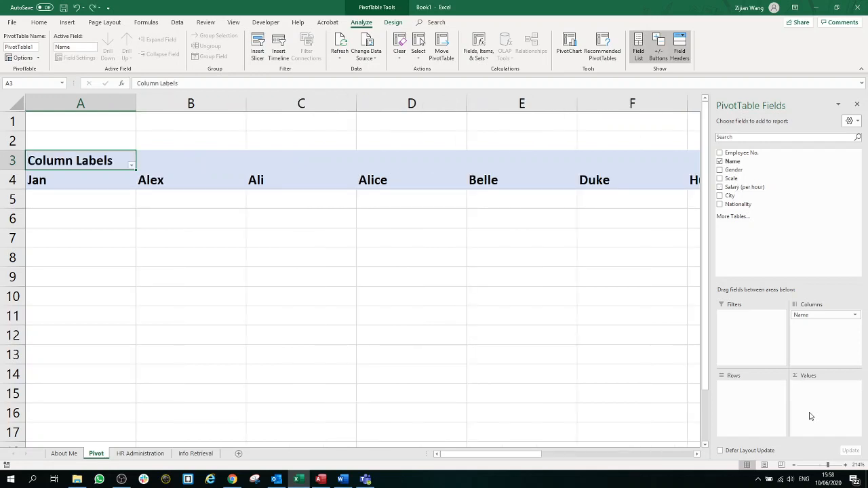
pyautogui.moveTo(811, 416); pyautogui.dragTo(810, 416)
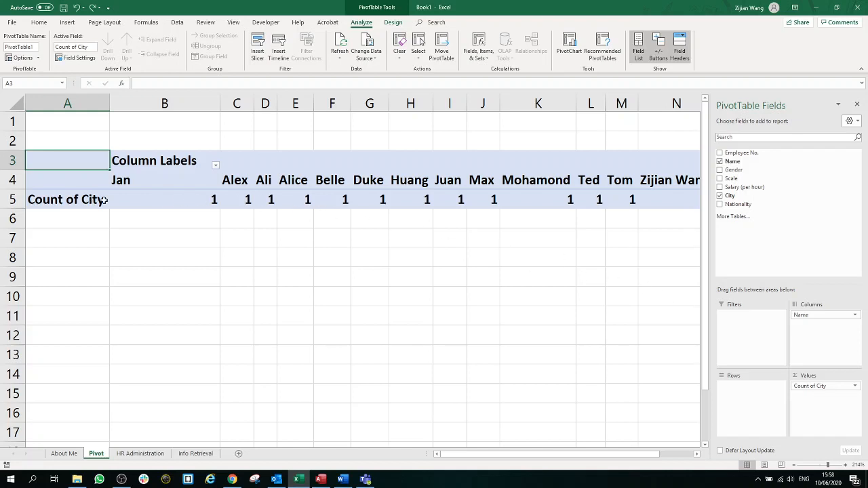
pyautogui.moveTo(116, 203)
pyautogui.click(721, 196)
pyautogui.moveTo(739, 192); pyautogui.dragTo(807, 385)
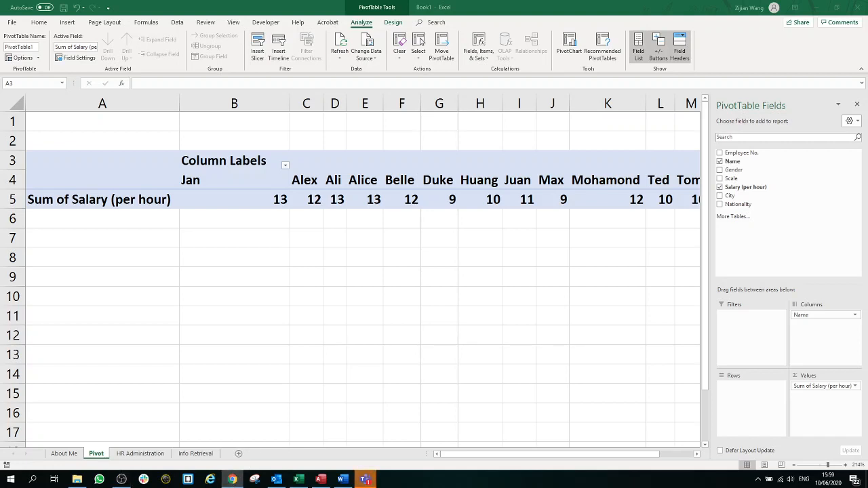
pyautogui.moveTo(698, 0); pyautogui.dragTo(598, 34)
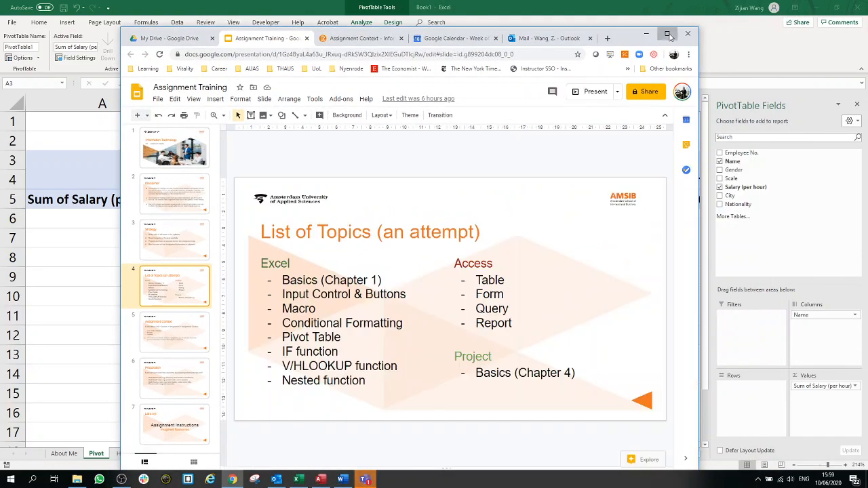
pyautogui.click(668, 33)
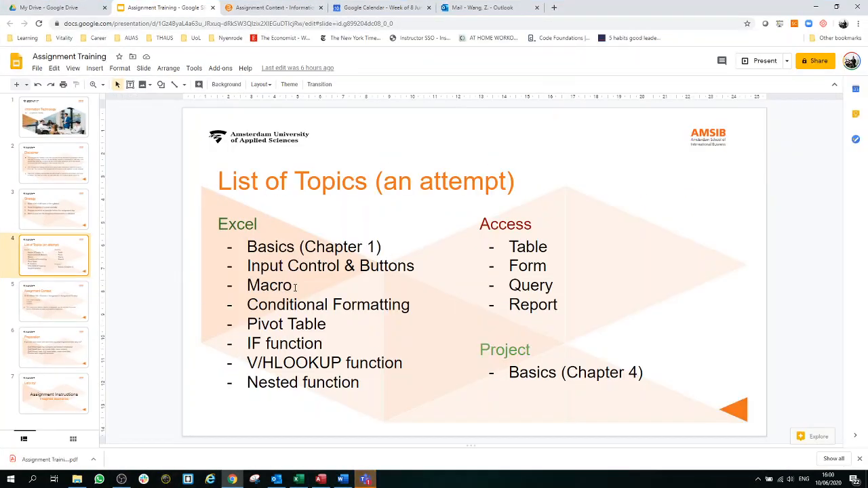
pyautogui.click(303, 285)
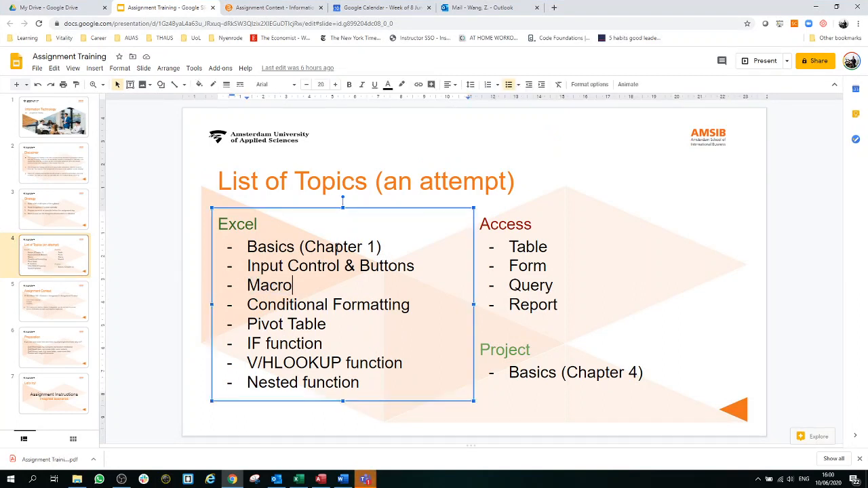
pyautogui.click(392, 246)
pyautogui.moveTo(395, 245); pyautogui.dragTo(247, 247)
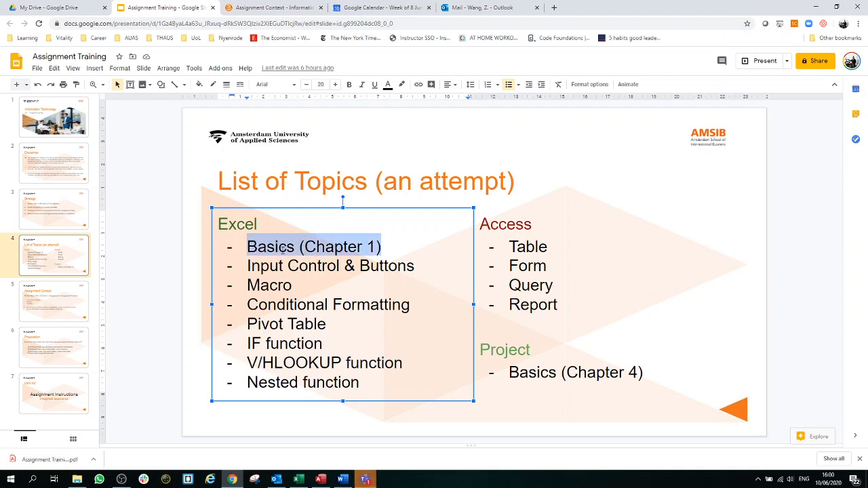
pyautogui.moveTo(327, 324); pyautogui.dragTo(228, 324)
pyautogui.moveTo(394, 382); pyautogui.dragTo(339, 329)
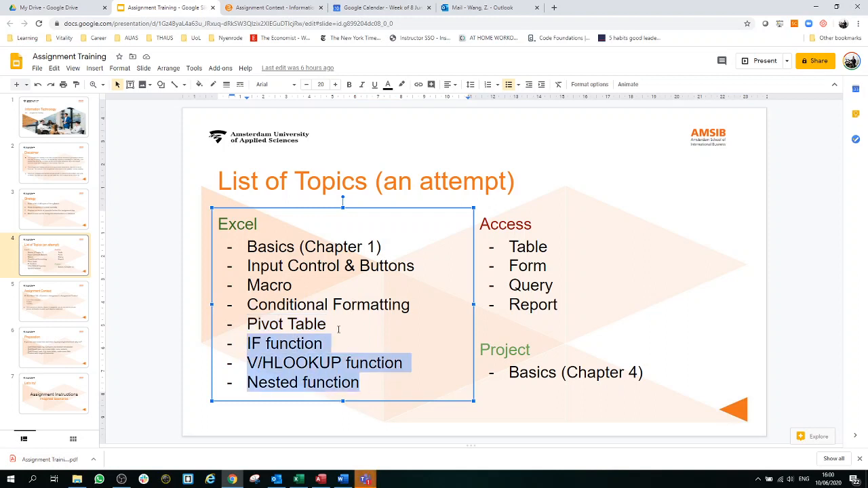
pyautogui.click(705, 284)
pyautogui.click(760, 277)
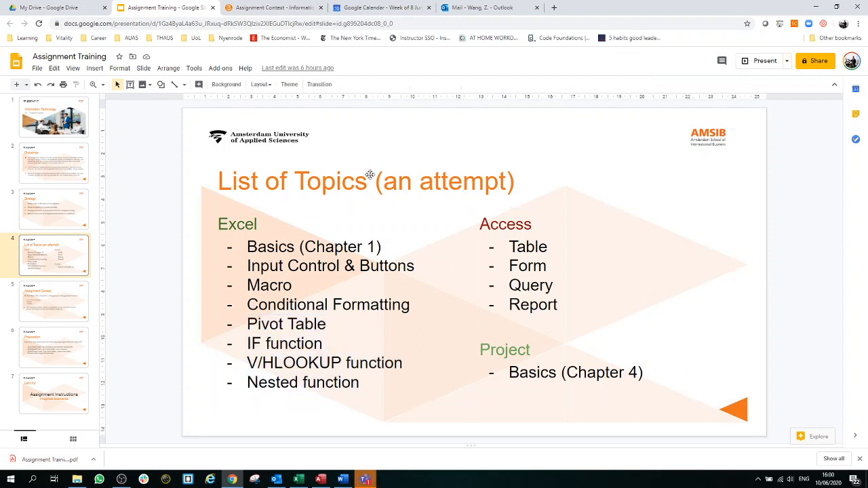
pyautogui.click(819, 8)
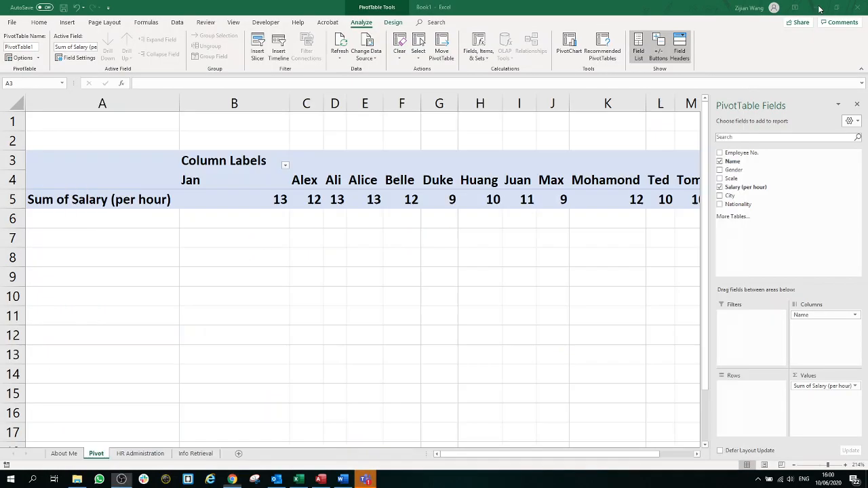
# Step: On Info Retrieval, enter =today() in cell E1, then reopen E1 to edit its formula
pyautogui.click(145, 456)
pyautogui.click(186, 455)
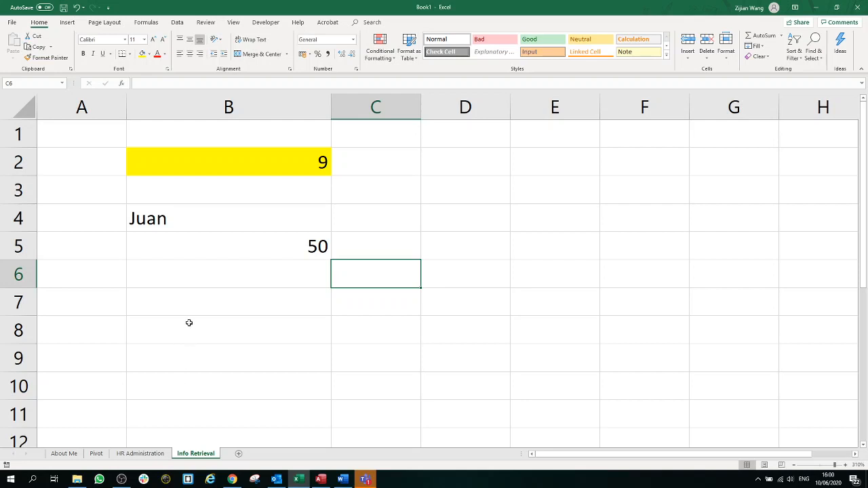
pyautogui.click(552, 135)
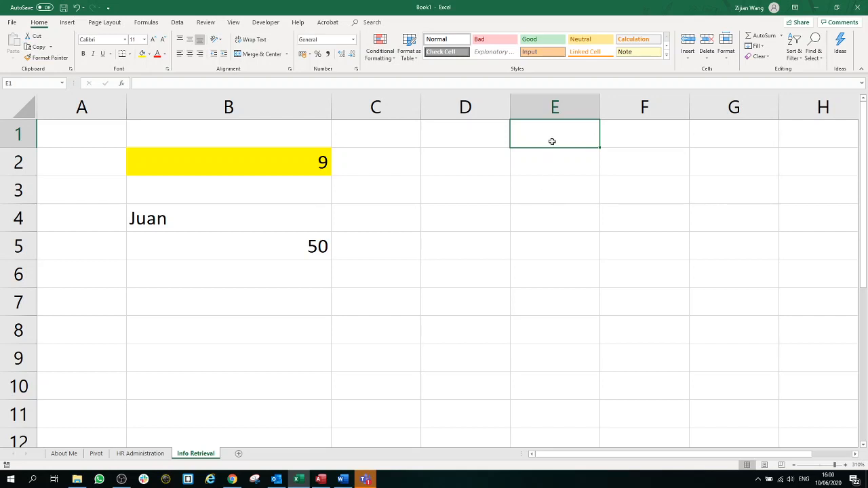
pyautogui.write('=')
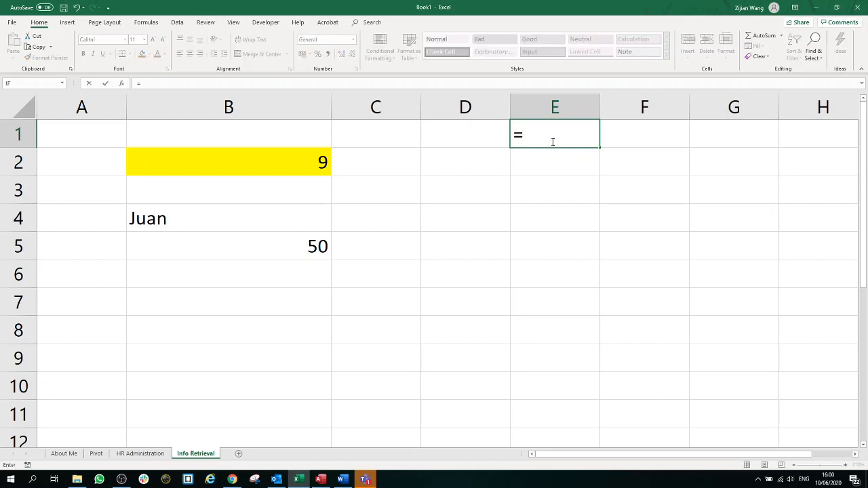
pyautogui.write('today()')
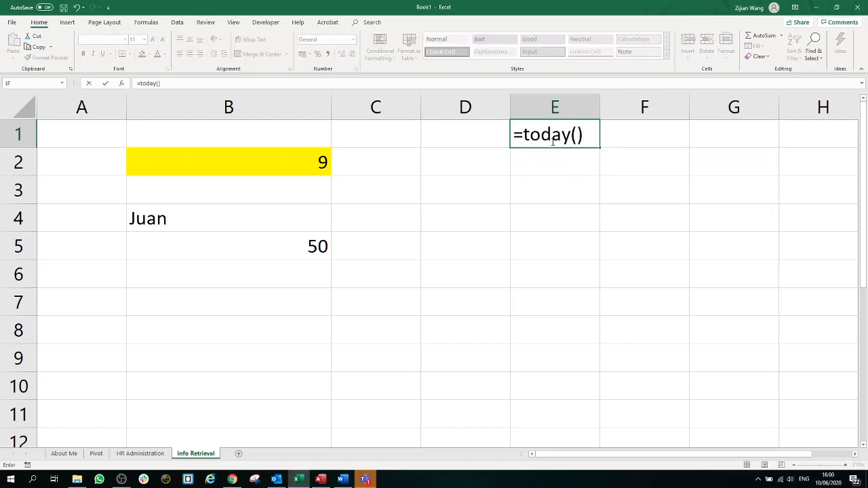
pyautogui.press('Return')
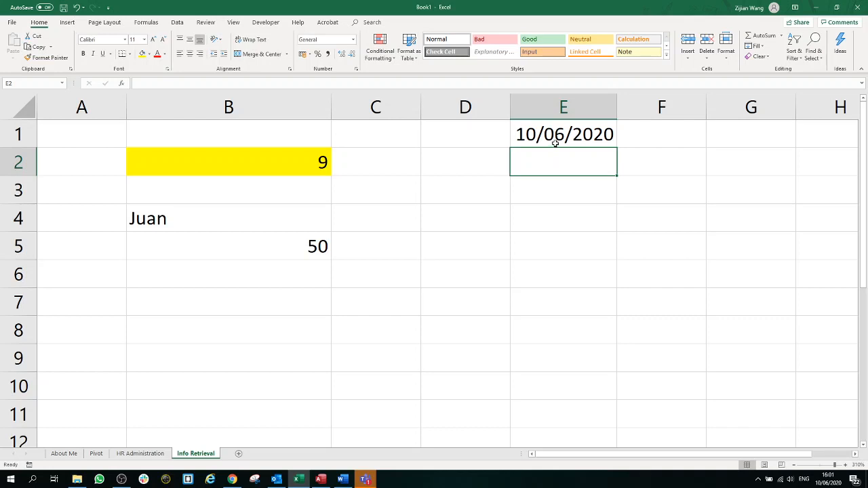
pyautogui.click(558, 142)
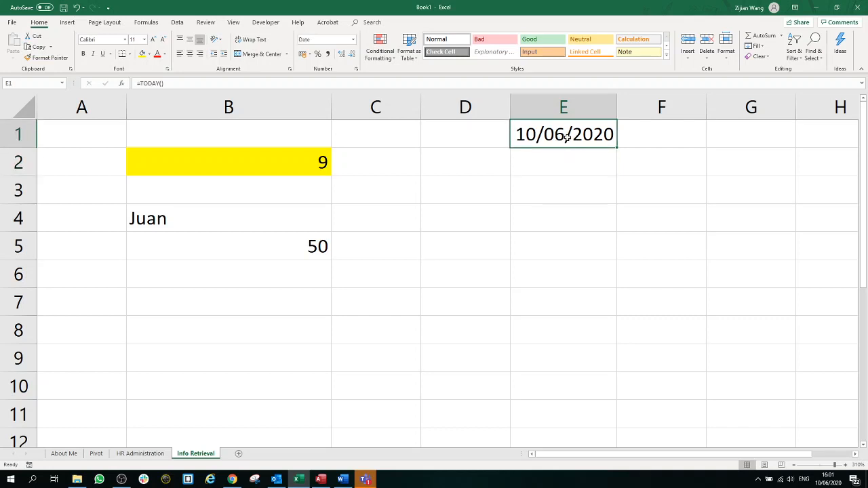
pyautogui.doubleClick(566, 137)
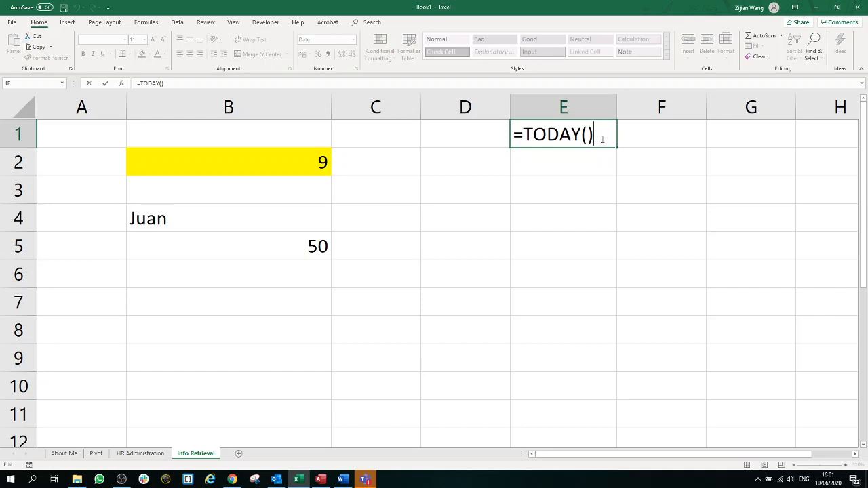
# Step: Replace TODAY() with NOW() in E1's formula
pyautogui.press('BackSpace')
pyautogui.press('BackSpace')
pyautogui.press('BackSpace')
pyautogui.press('BackSpace')
pyautogui.press('BackSpace')
pyautogui.press('BackSpace')
pyautogui.press('BackSpace')
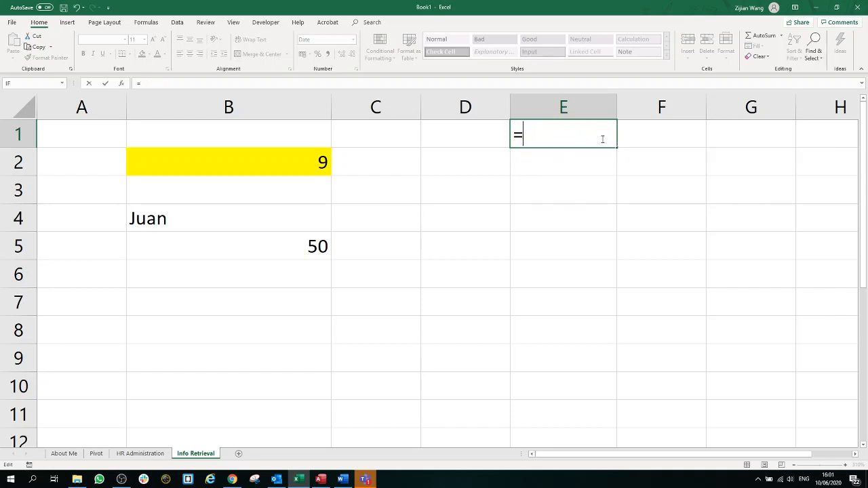
pyautogui.write('NOW()')
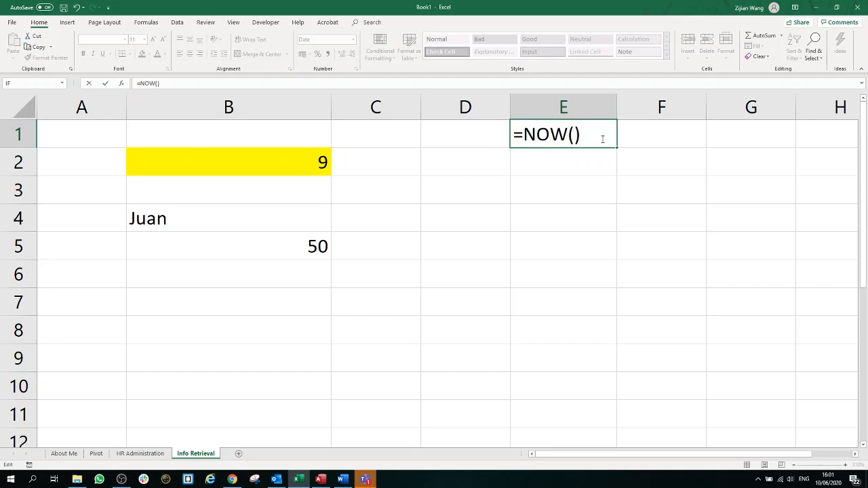
pyautogui.press('Return')
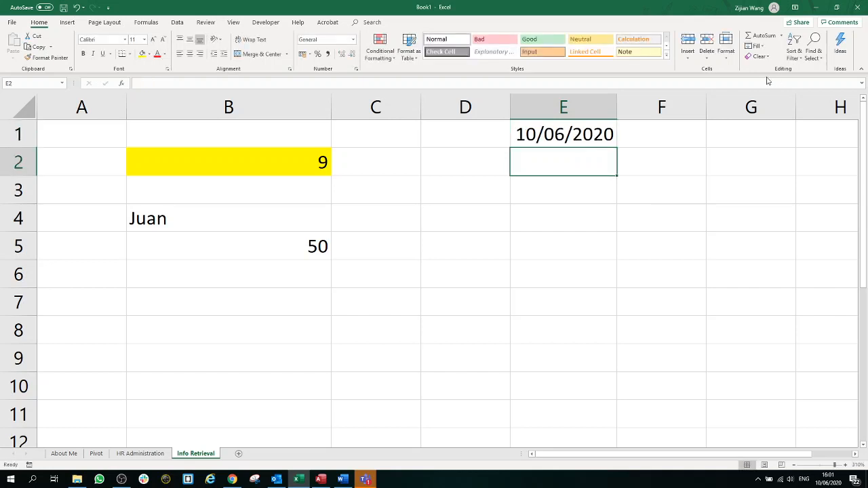
# Step: Widen column E and autofit it so the date 10/06/2020 displays fully
pyautogui.moveTo(617, 103); pyautogui.dragTo(733, 107)
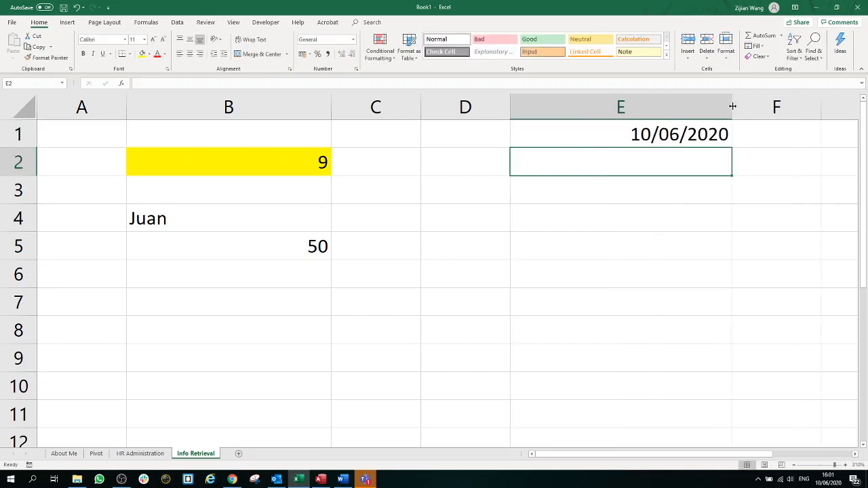
pyautogui.click(681, 130)
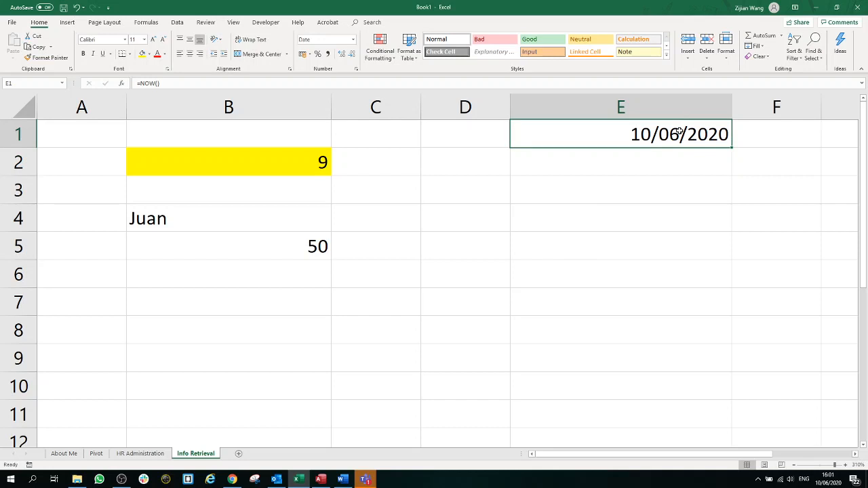
pyautogui.doubleClick(731, 108)
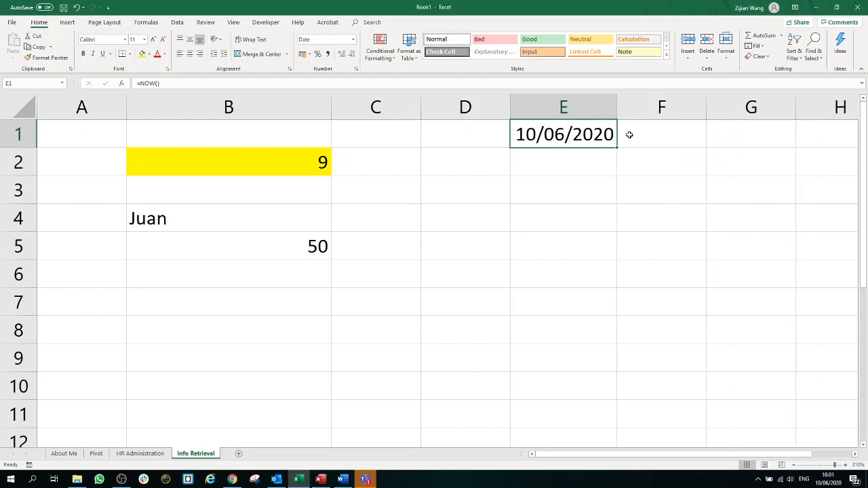
pyautogui.click(591, 158)
pyautogui.click(587, 135)
pyautogui.click(557, 277)
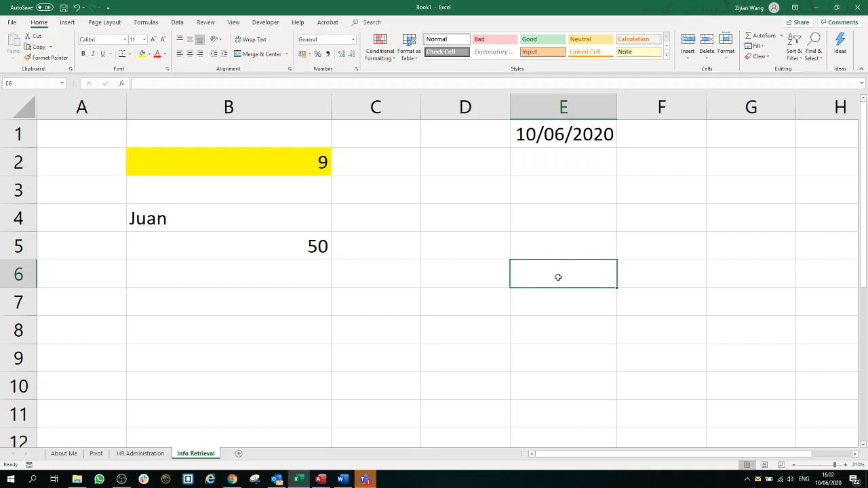